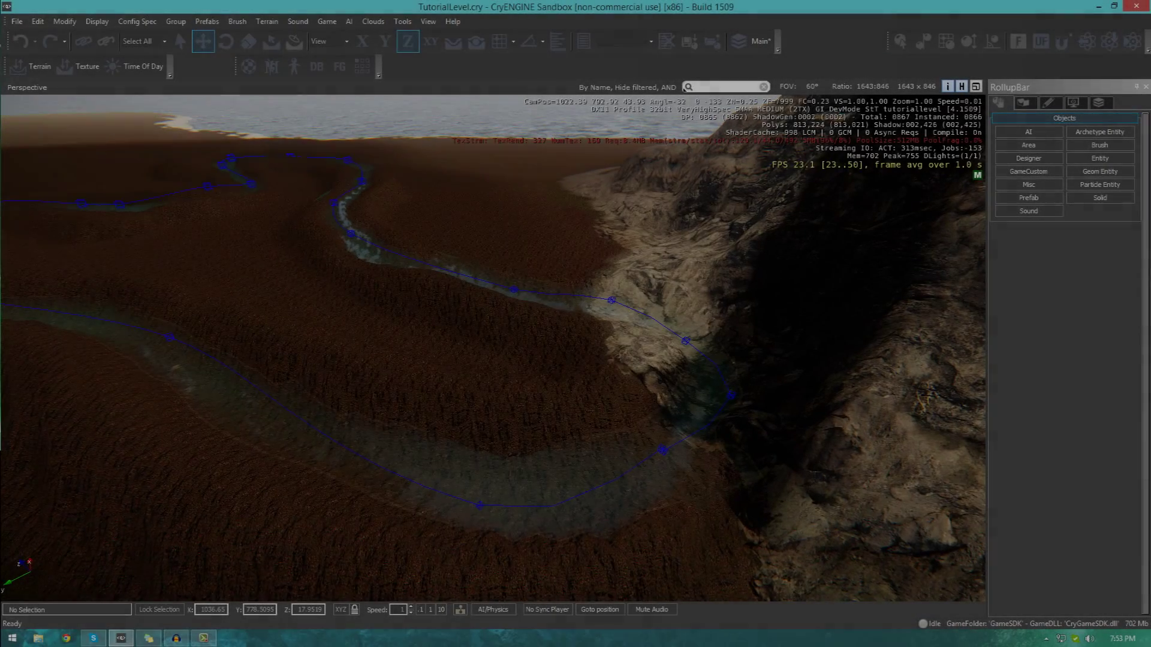
Select the existing river and inspect where its course passes the cave mouth
right_click_drag(493, 347, 519, 337)
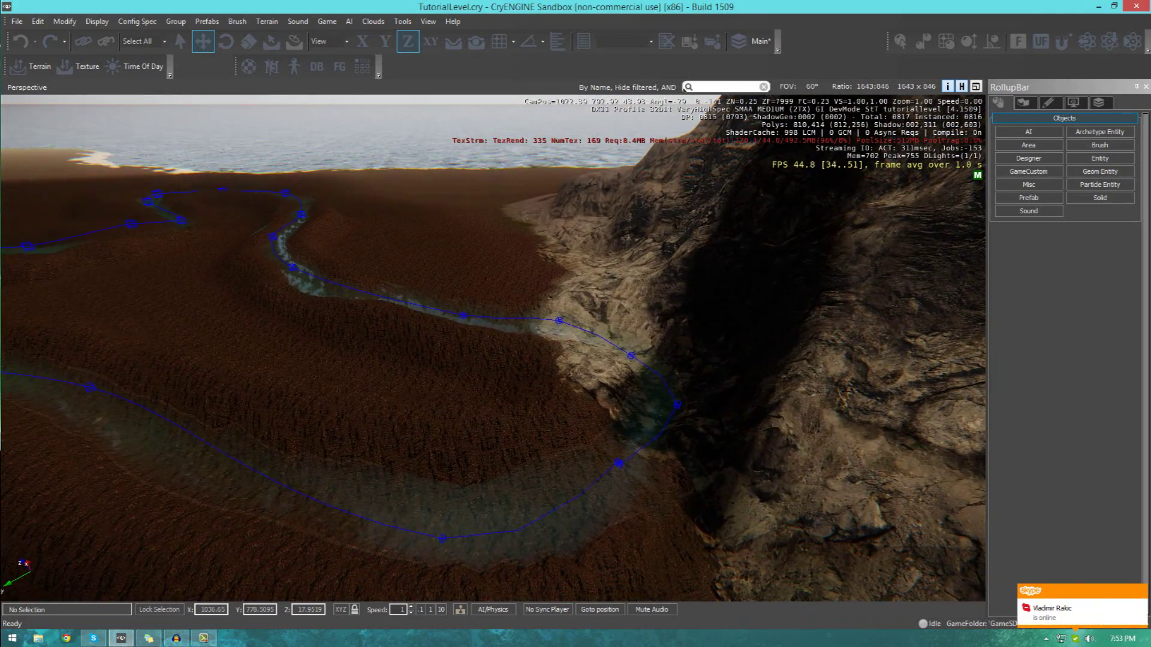
right_click_drag(524, 483, 415, 455)
key("w")
key("a")
key("w")
key("d")
key("a")
left_click(344, 493)
key("s")
right_click_drag(344, 494, 486, 478)
right_click_drag(561, 379, 559, 377)
key("w")
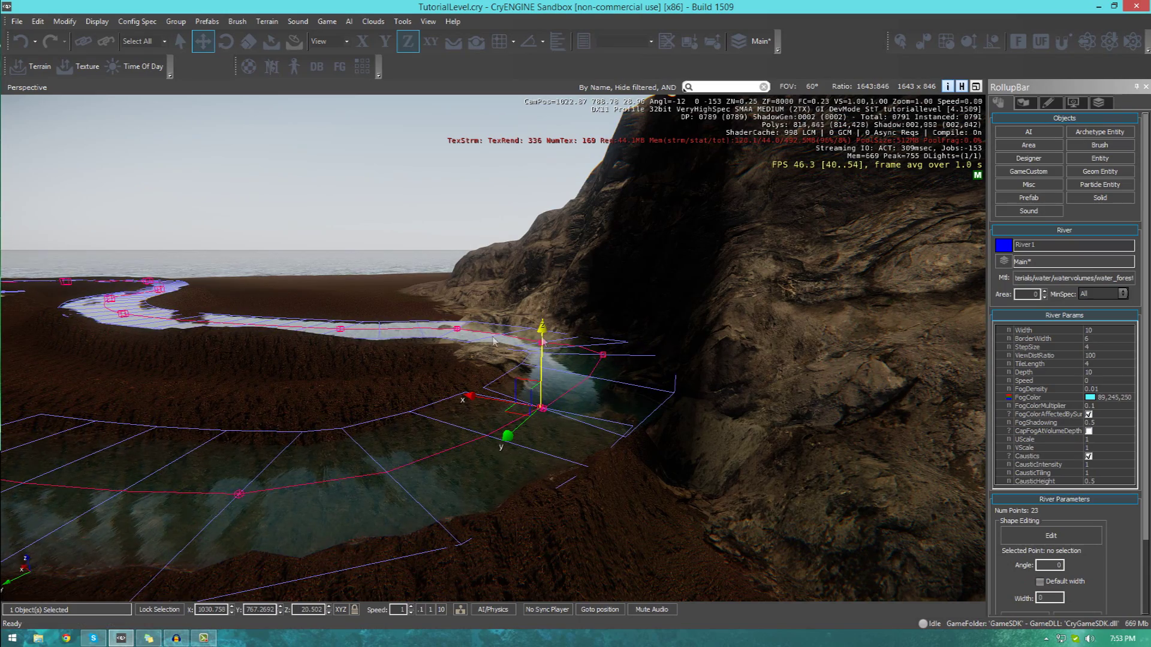
Examine the river's winding course and the open terrain between it and the coastline
key("a")
right_click_drag(561, 379, 551, 345)
key("w")
key("w")
key("w")
key("s")
right_click_drag(272, 251, 440, 300)
key("w")
key("a")
right_click_drag(441, 378, 440, 387)
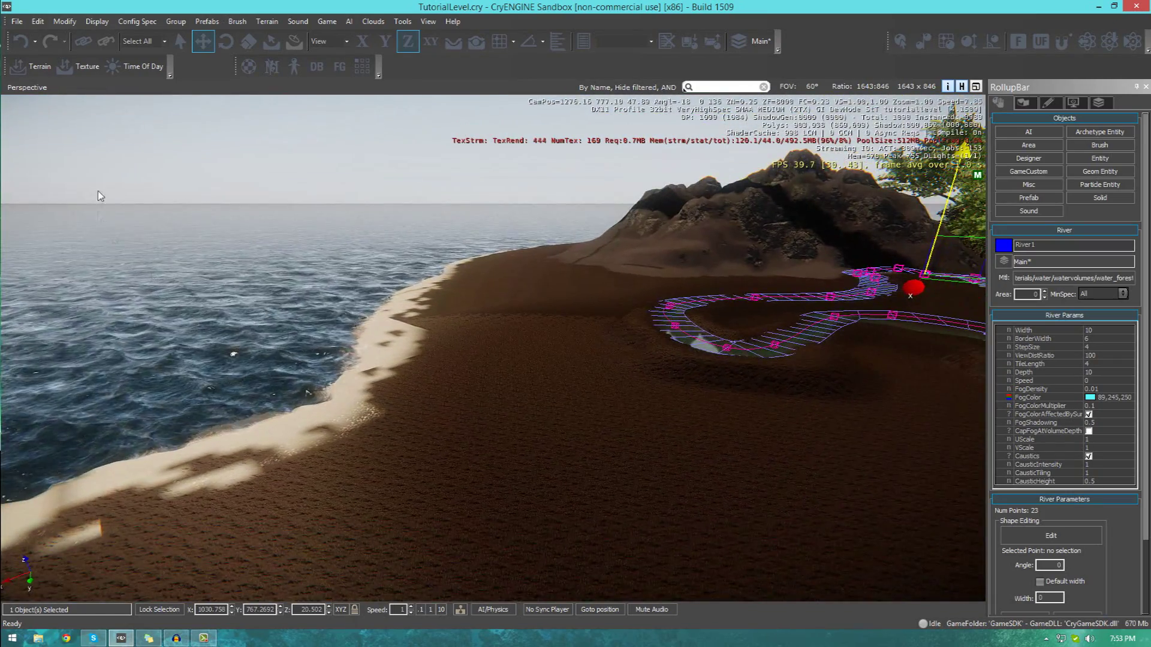
Lower the terrain with the heightmap brush to carve a wide channel from the shoreline inland
left_click(40, 67)
key("w")
key("a")
right_click_drag(335, 443, 465, 459)
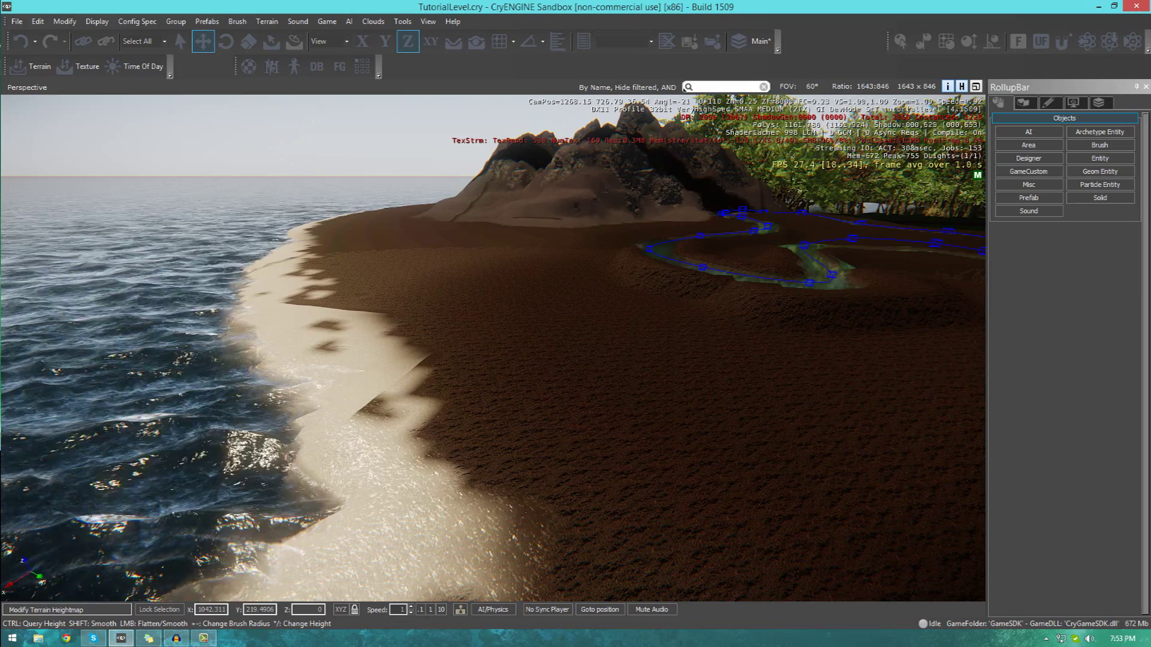
mouse_move(365, 510)
left_mouse_down()
mouse_move(780, 503)
mouse_move(668, 459)
mouse_move(755, 442)
mouse_move(482, 417)
left_mouse_up()
key("s")
key("d")
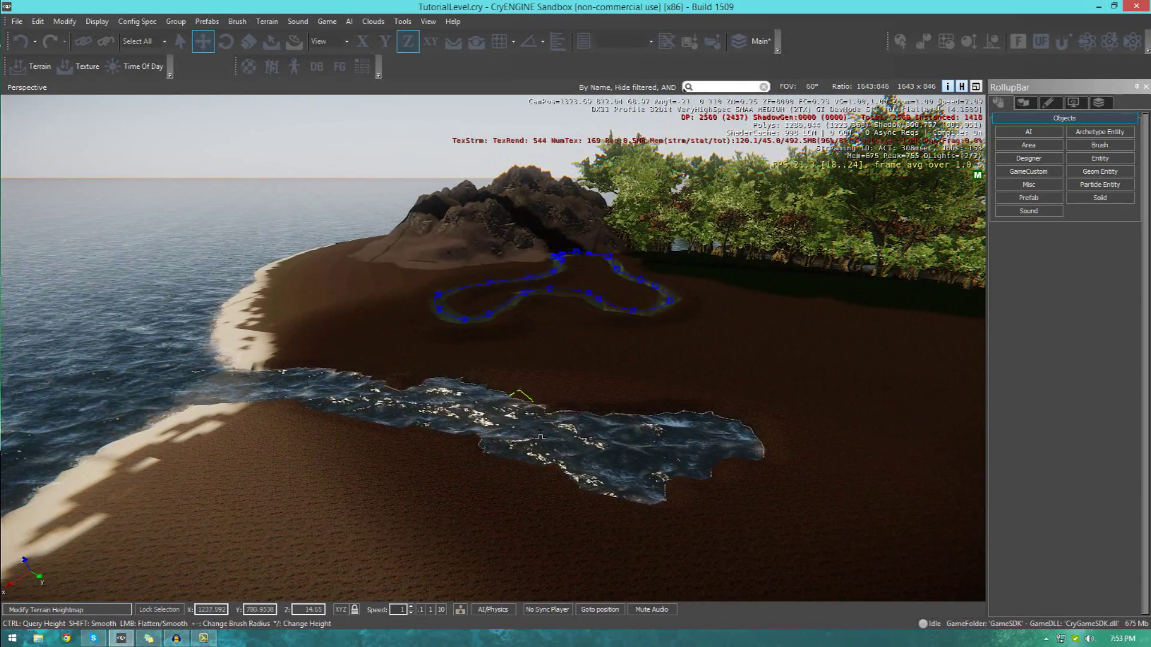
key("w")
key("a")
right_click_drag(499, 444, 495, 444)
left_click_drag(429, 440, 130, 392)
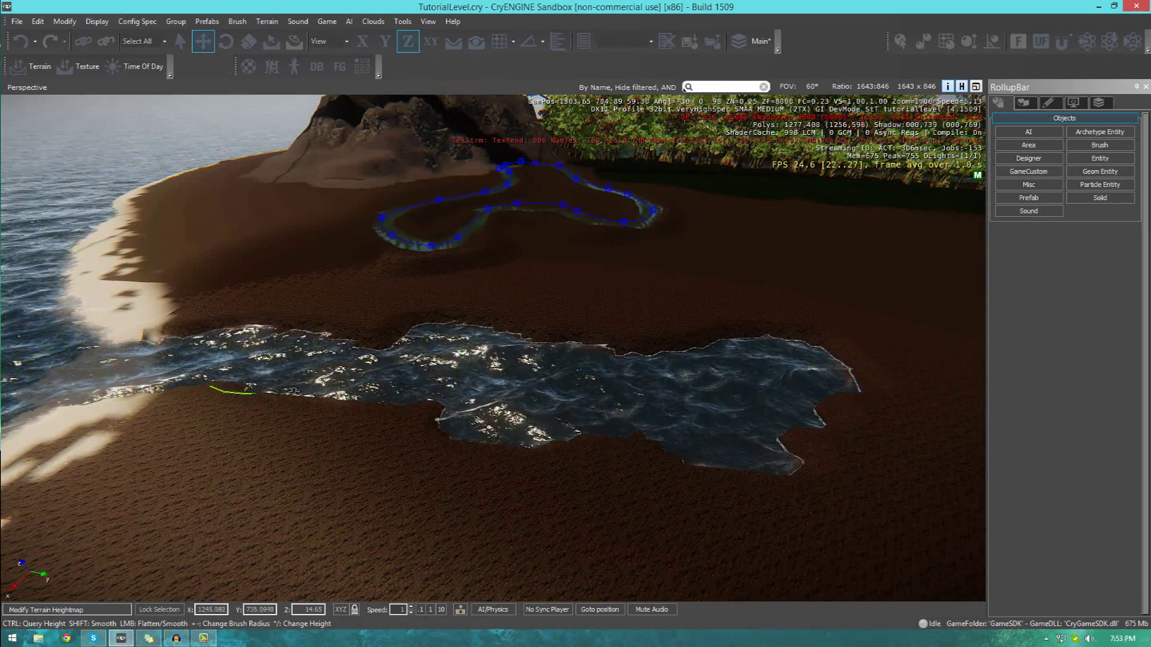
left_click_drag(525, 478, 851, 521)
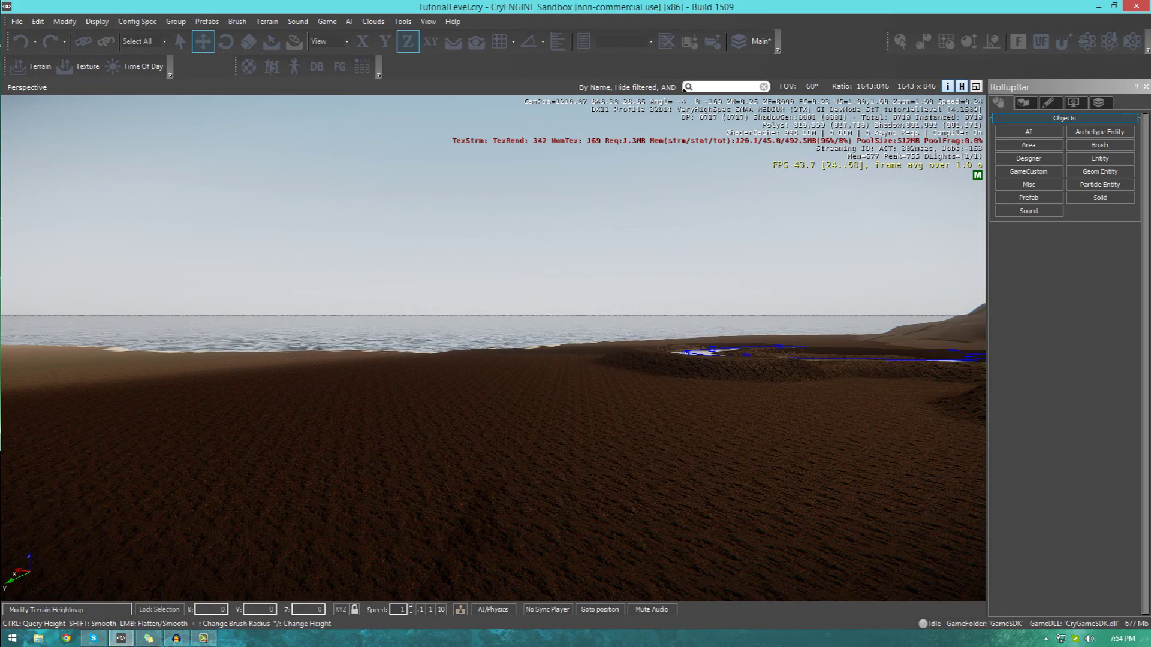
Select the existing river again and view its bends near the cave and forest
key("w")
right_click_drag(483, 297, 567, 363)
left_click(284, 359)
right_click_drag(283, 360, 48, 309)
key("w")
key("w")
key("w")
right_click_drag(493, 348, 156, 329)
key("w")
right_click_drag(488, 376, 477, 376)
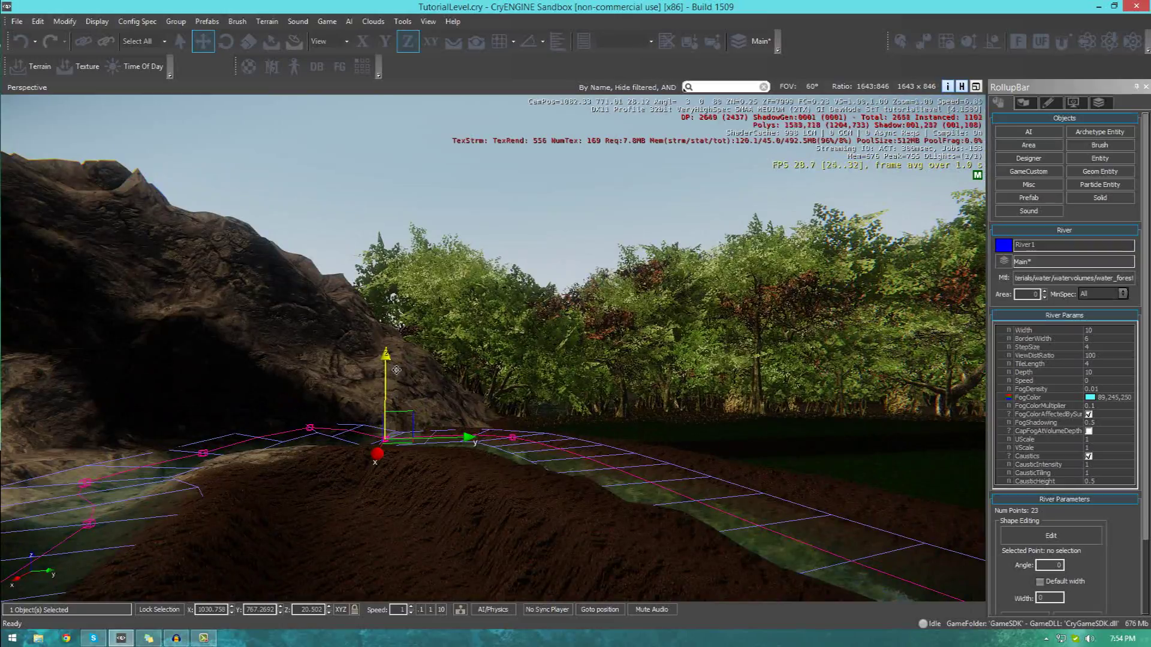
Adjust the river's vertical position, leaving its Z coordinate at 20.4858
key("w")
key("d")
right_click_drag(476, 376, 399, 387)
key("w")
key("s")
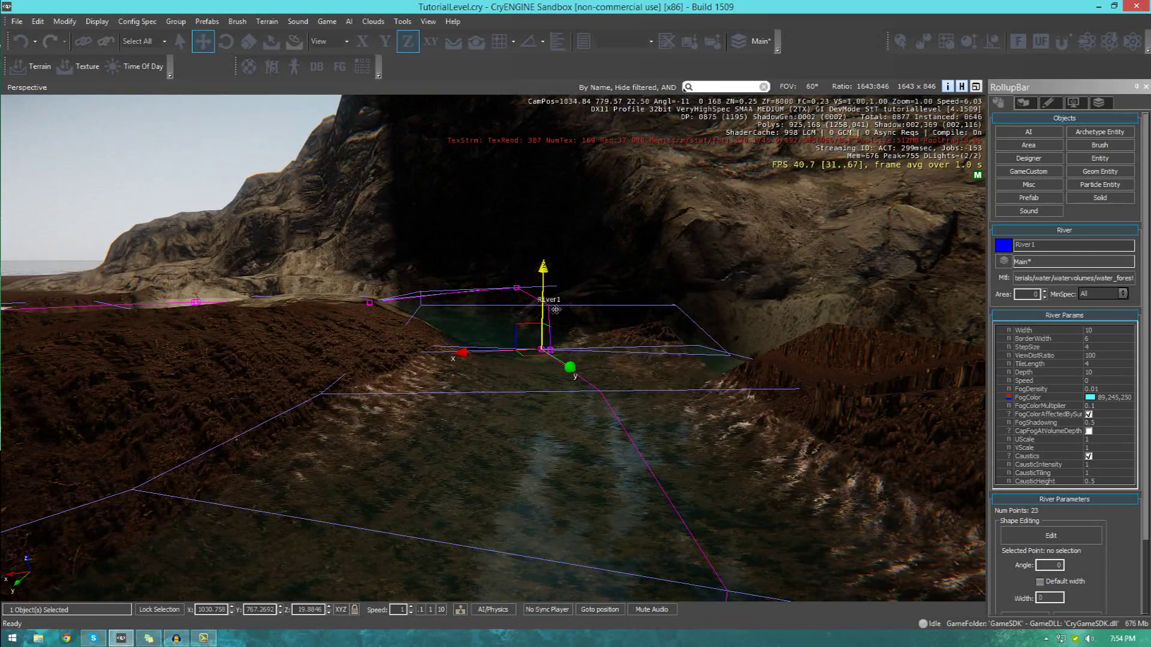
right_click_drag(605, 295, 423, 281)
key("shift+w")
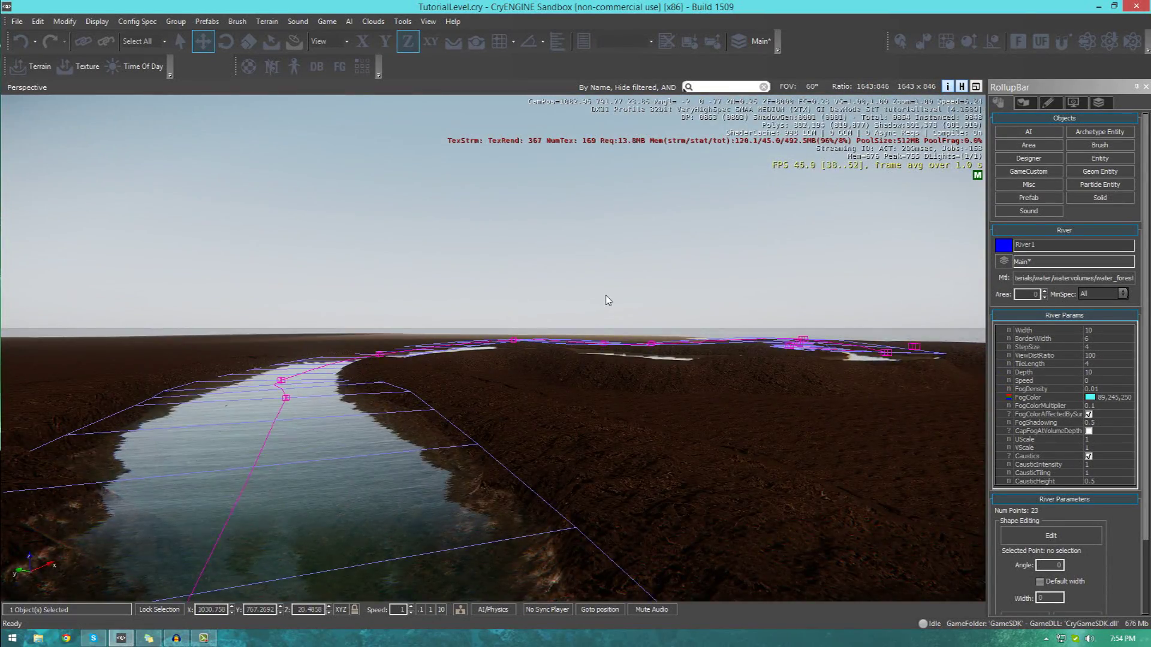
Test the river in game mode by swimming through it and walking out onto the bank, and return to editing
key("ctrl+g")
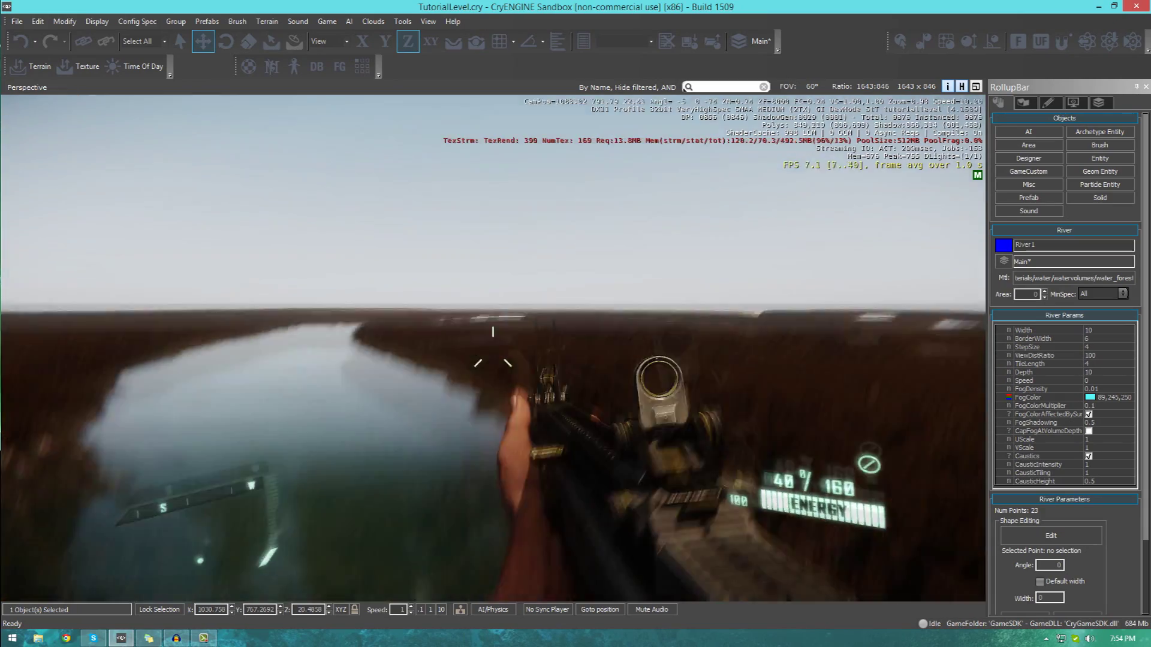
key("w")
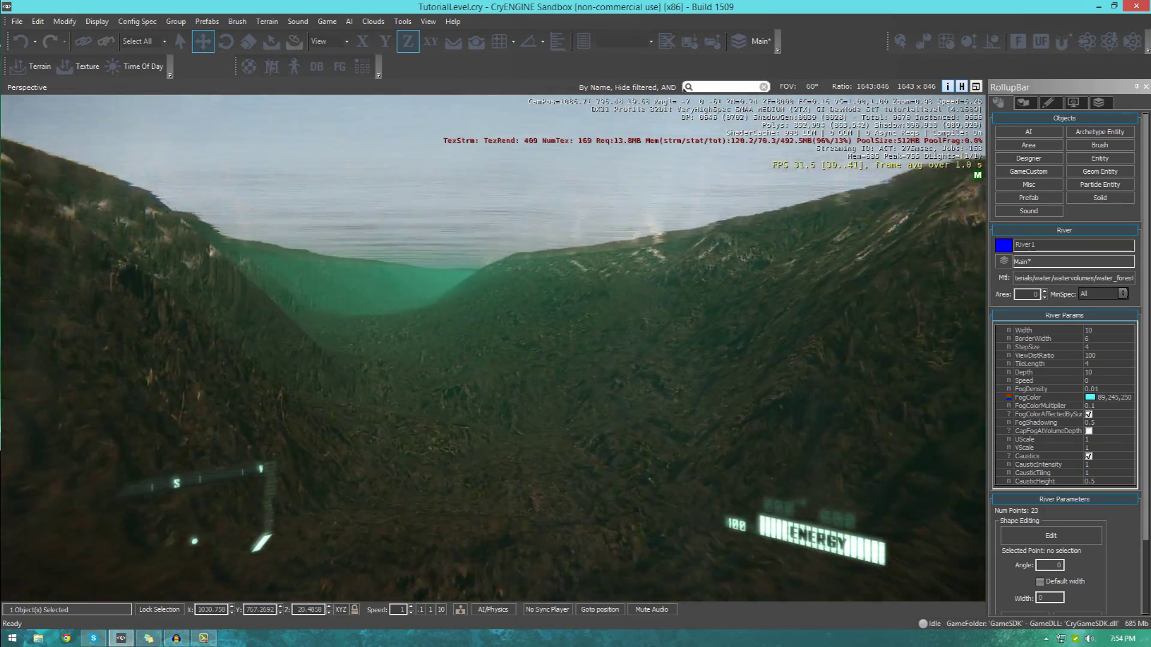
key("w")
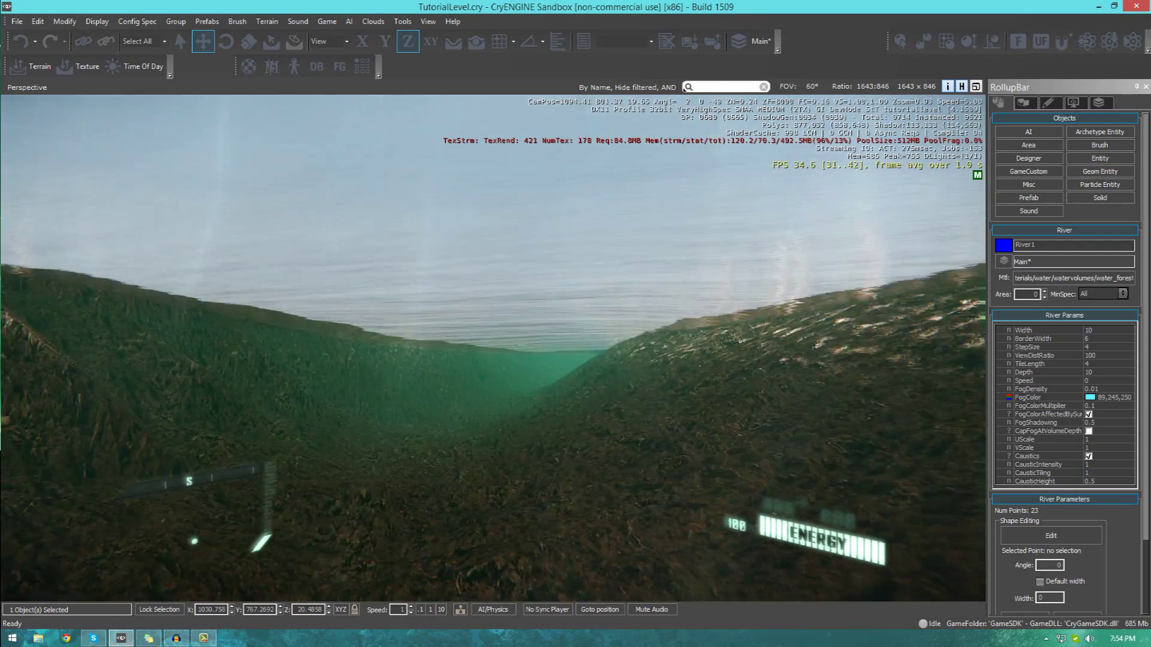
key("w")
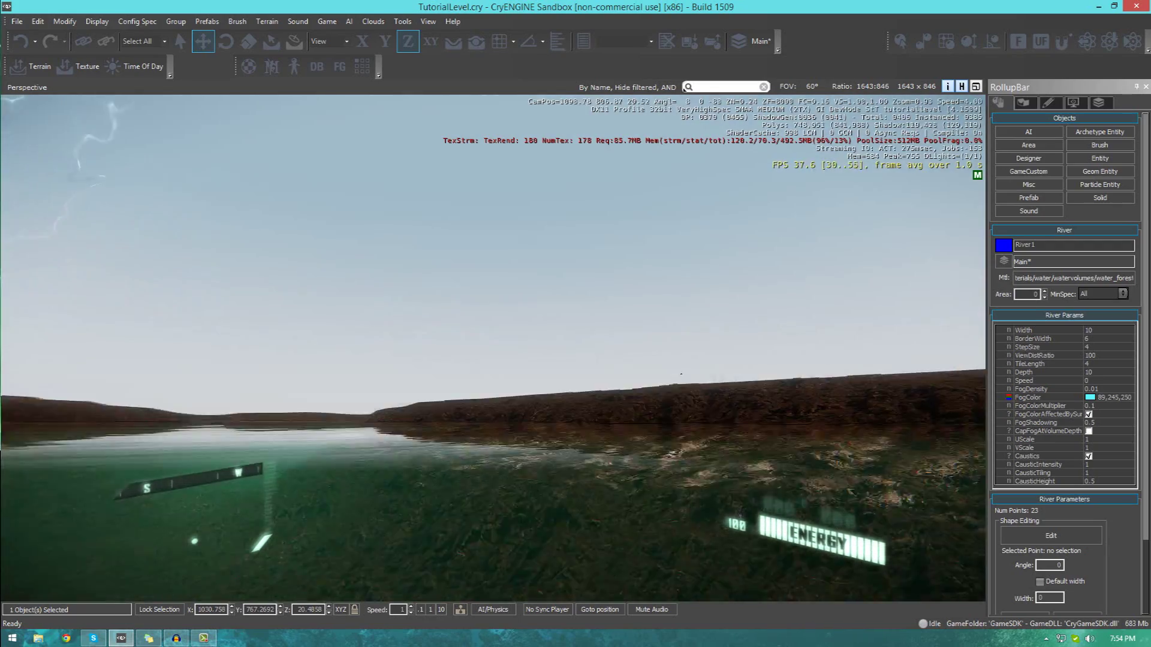
key("w")
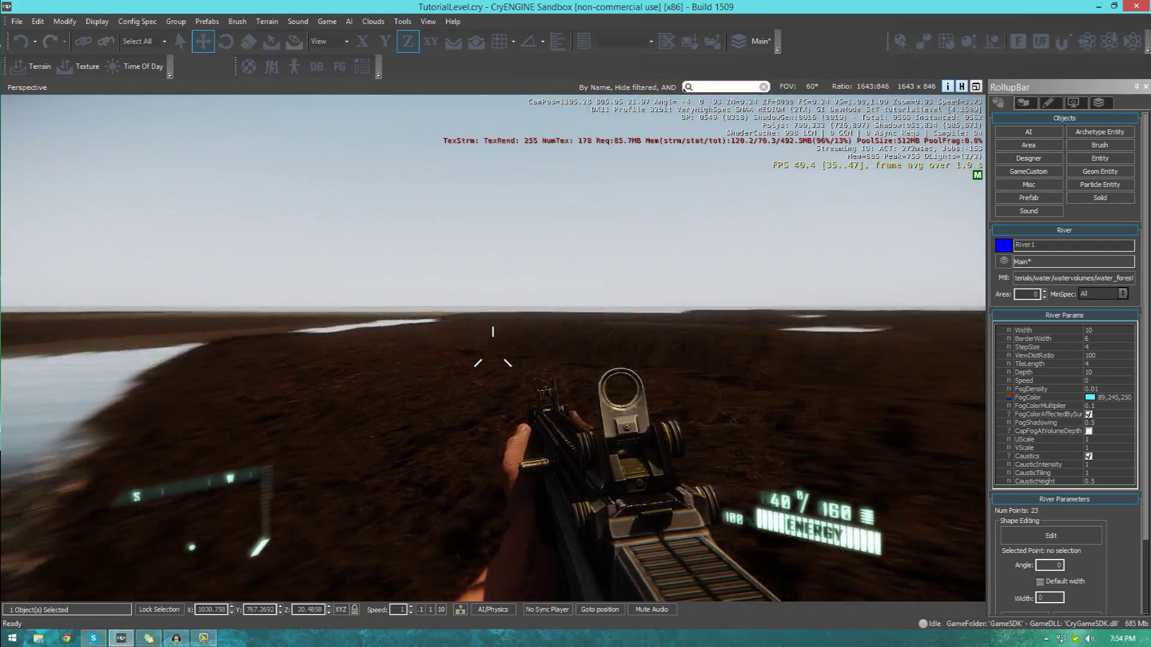
key("Escape")
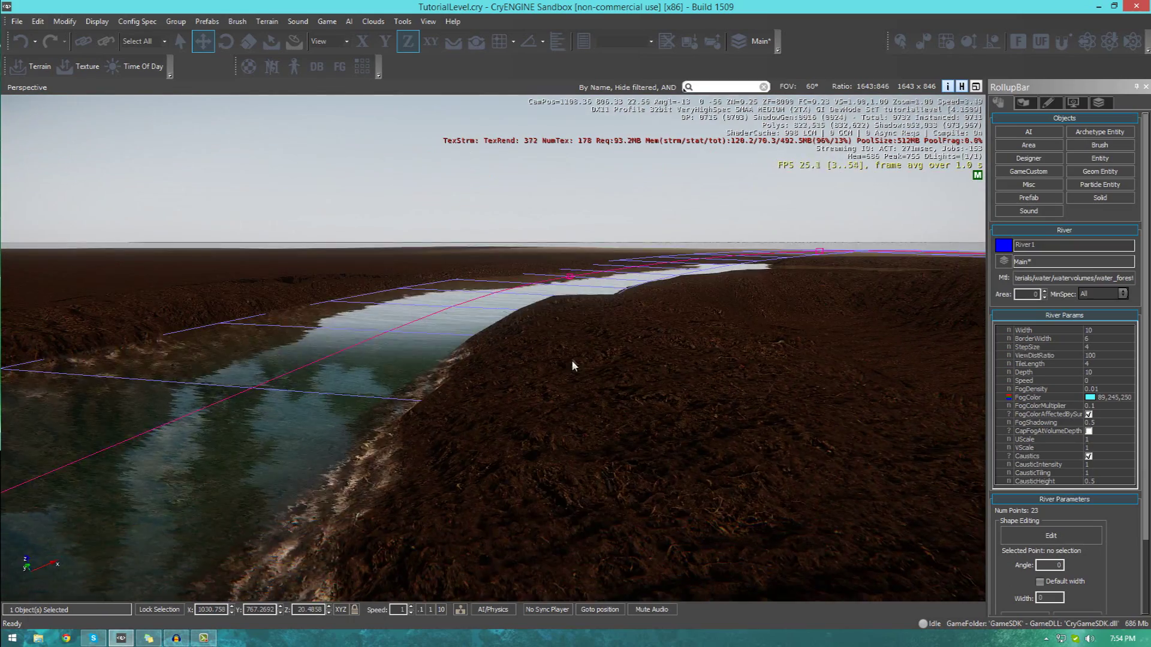
Delete the existing river object River1 from the level
key("a")
right_click_drag(572, 362, 725, 329)
key("w")
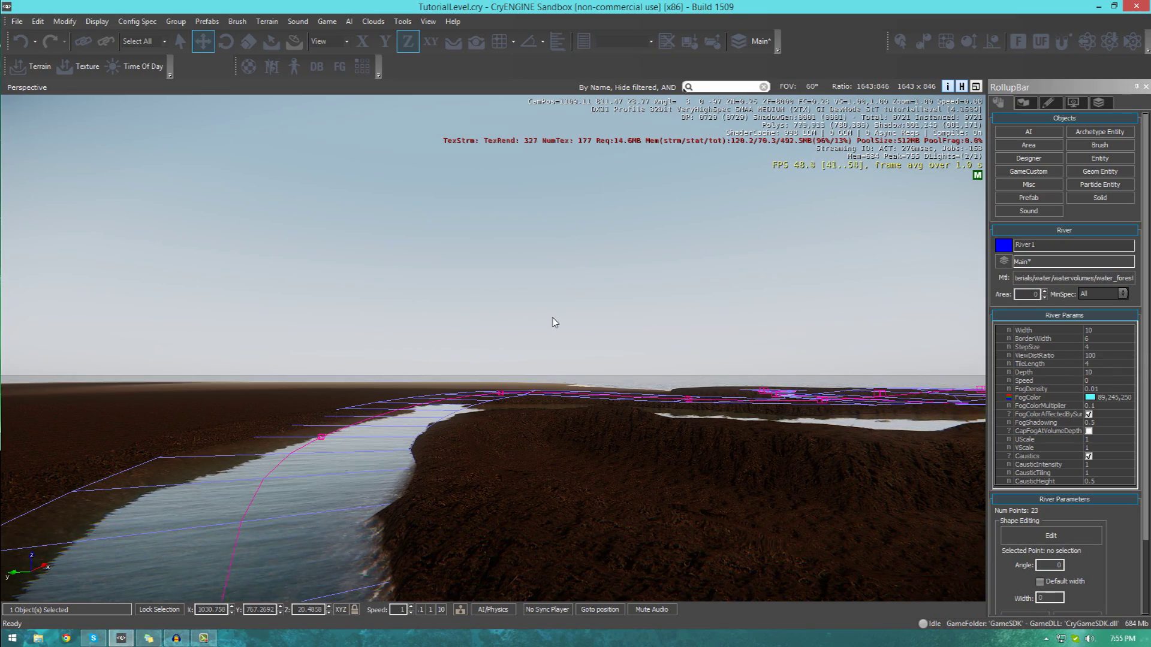
key("w")
right_click_drag(354, 401, 429, 423)
key("w")
key("w")
right_click_drag(258, 444, 206, 418)
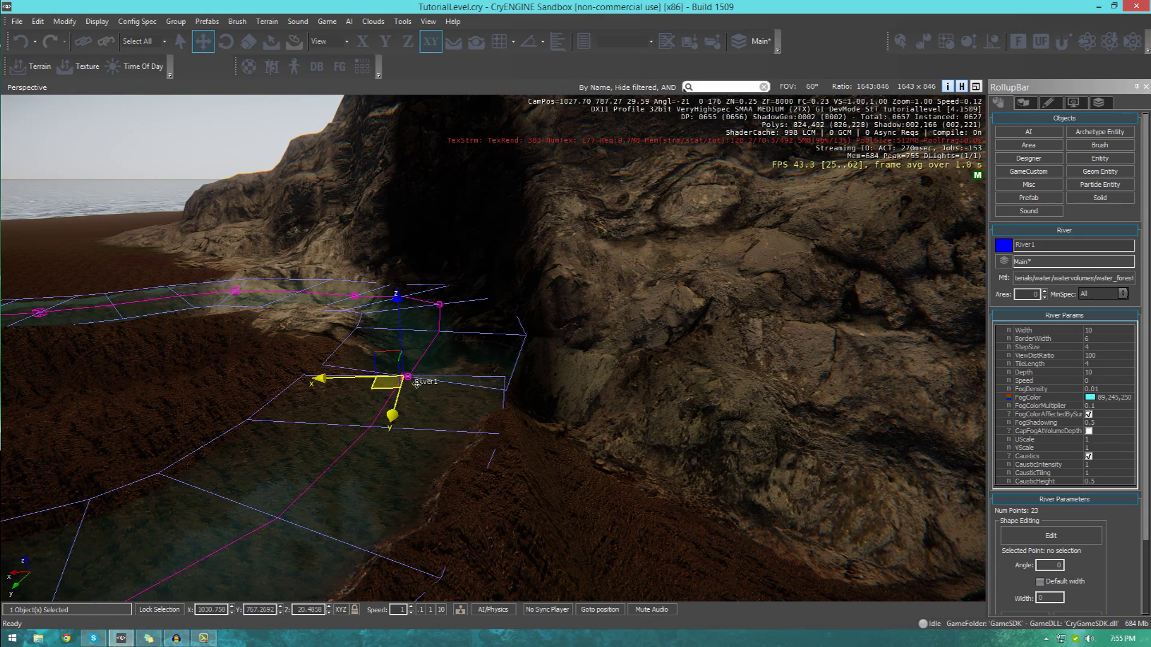
key("Delete")
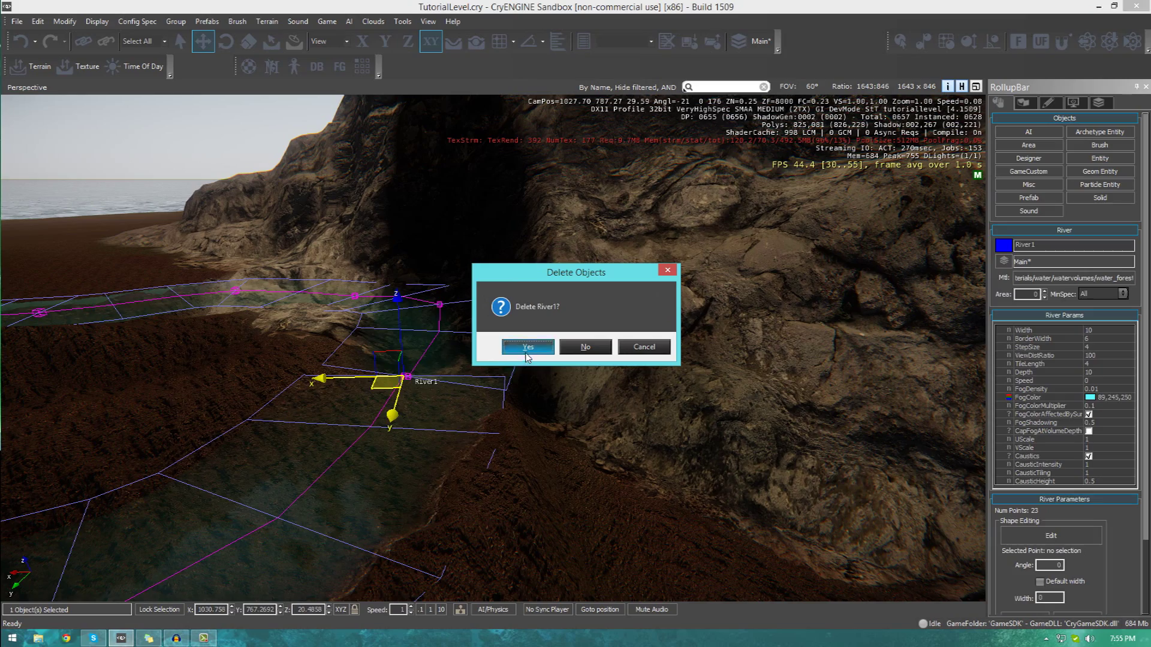
left_click(527, 349)
Start a new River object with its first point at the cave mouth beside the rock
right_click_drag(563, 359, 527, 318)
key("w")
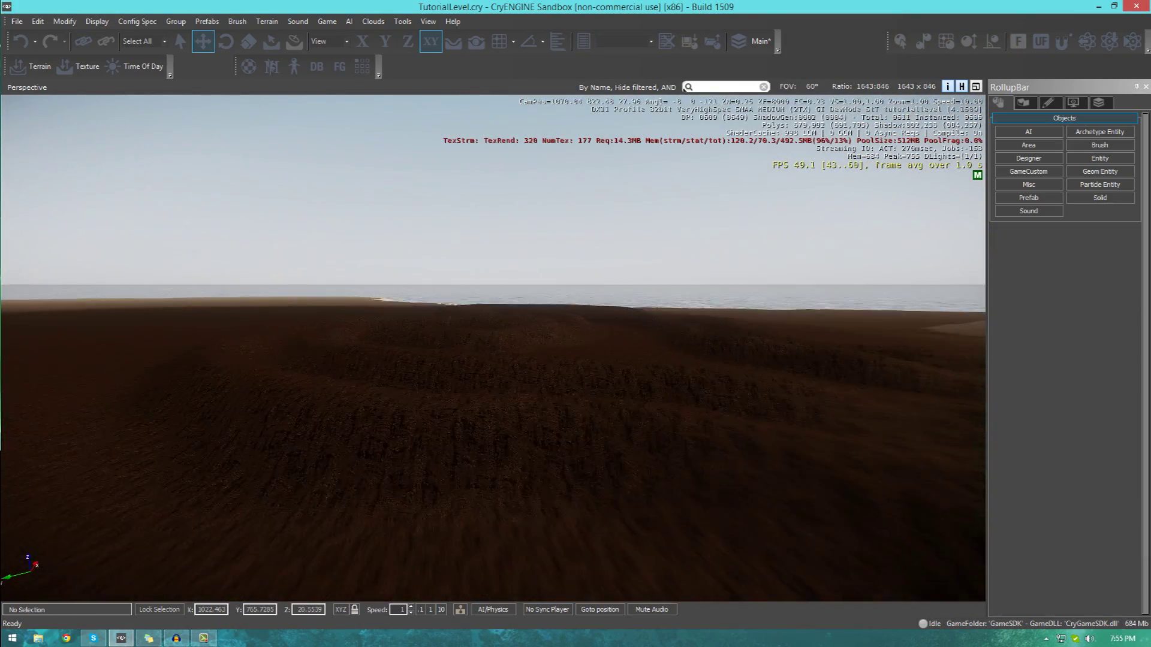
right_click_drag(465, 340, 566, 362)
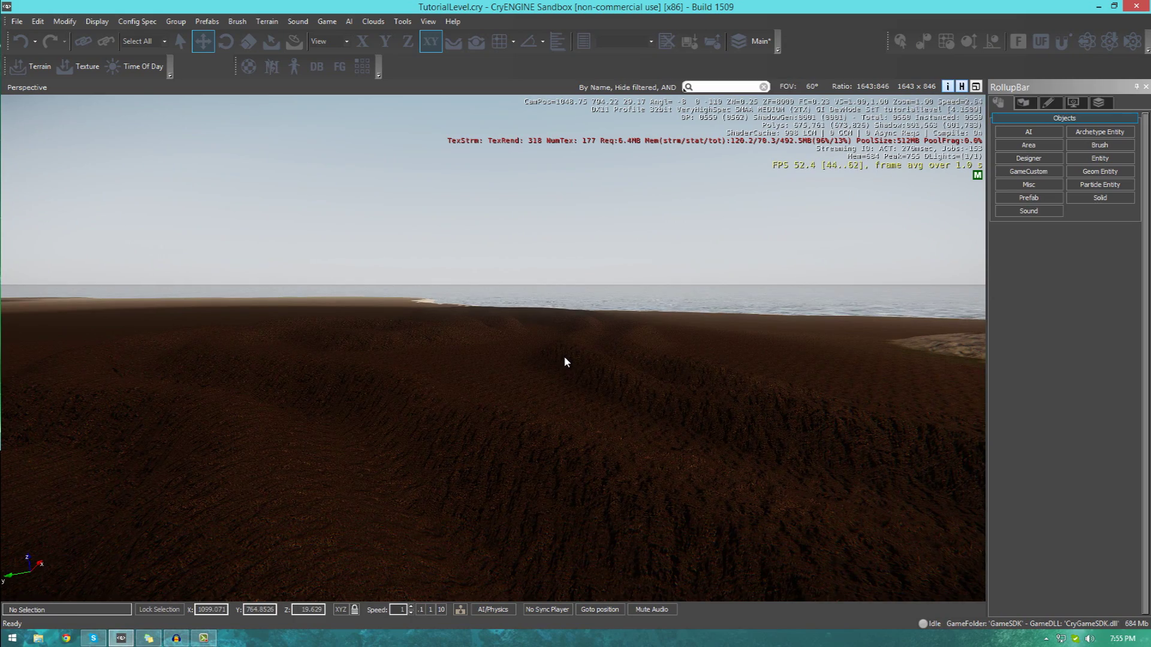
right_click_drag(573, 360, 599, 419)
key("w")
right_click_drag(883, 298, 935, 205)
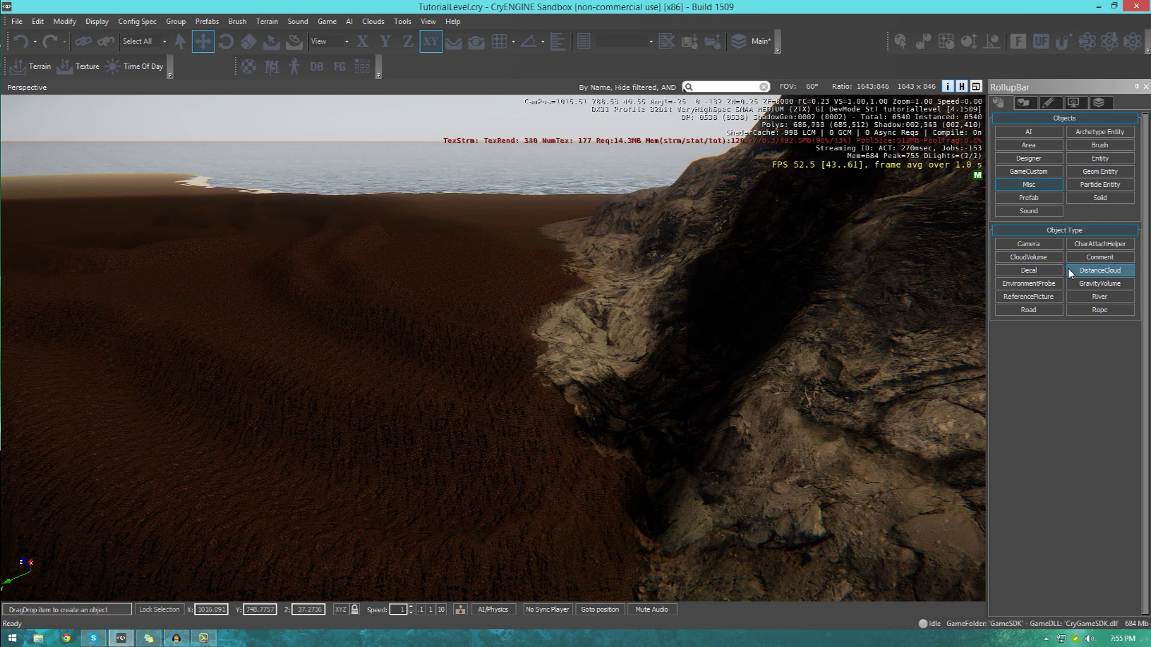
left_click(1099, 297)
key("w")
right_click_drag(460, 517, 522, 491)
key("w")
key("d")
key("s")
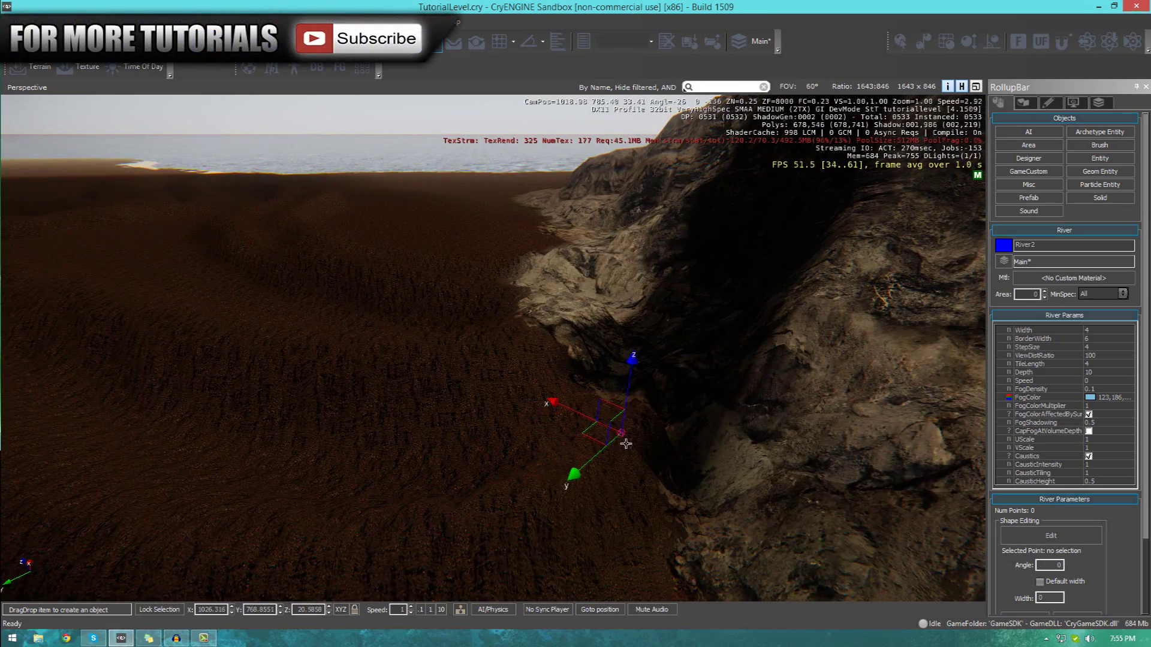
left_click(626, 444)
Add river points along the carved channel from the cave mouth around its first large bend
key("s")
right_click_drag(614, 457, 623, 461)
key("a")
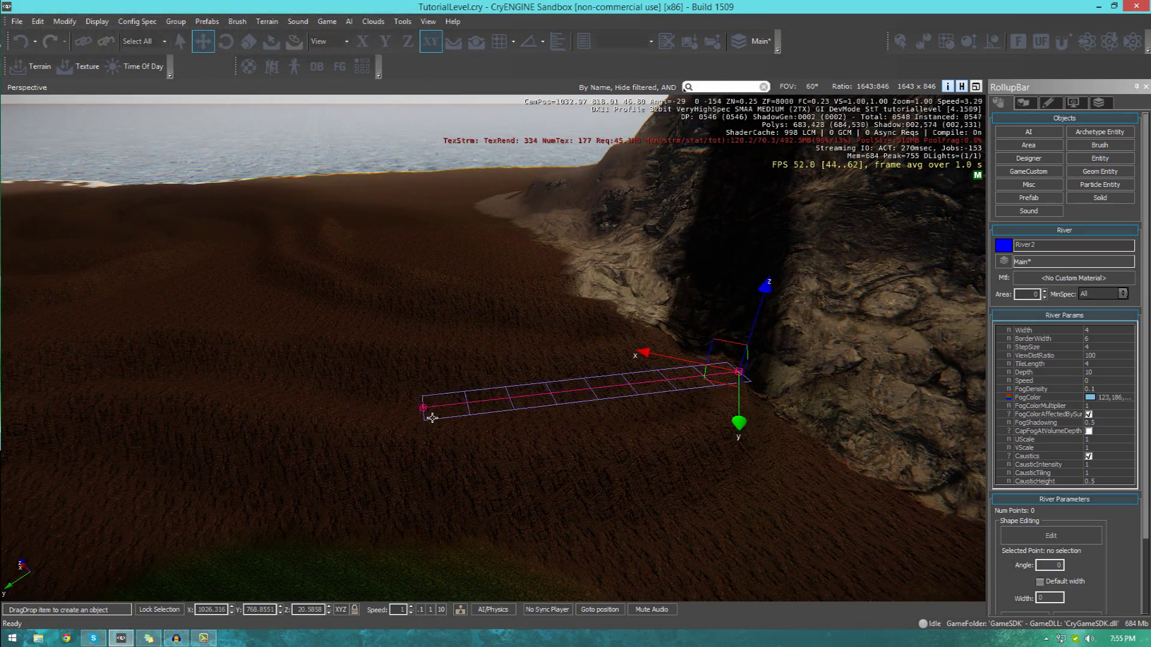
left_click(212, 366)
key("a")
right_click_drag(174, 358, 511, 337)
key("a")
key("s")
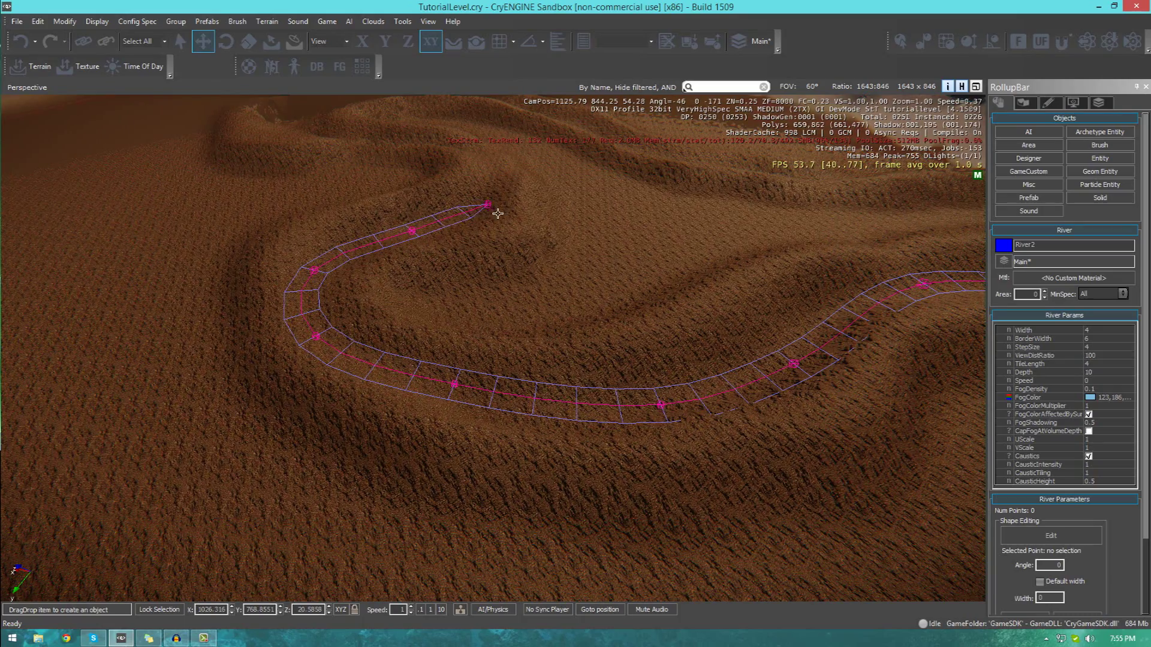
Continue the river points through the channel's next bends toward the coastal side
left_click(495, 165)
key("d")
right_click_drag(496, 165, 149, 152)
key("w")
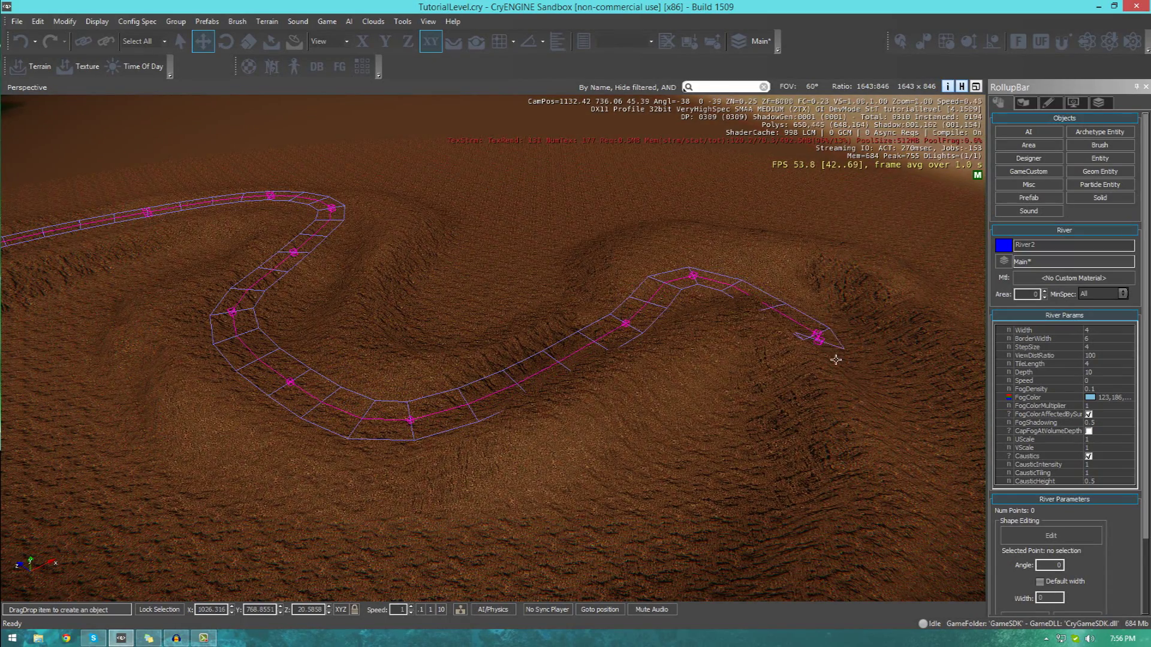
key("a")
right_click_drag(889, 442, 963, 450)
key("s")
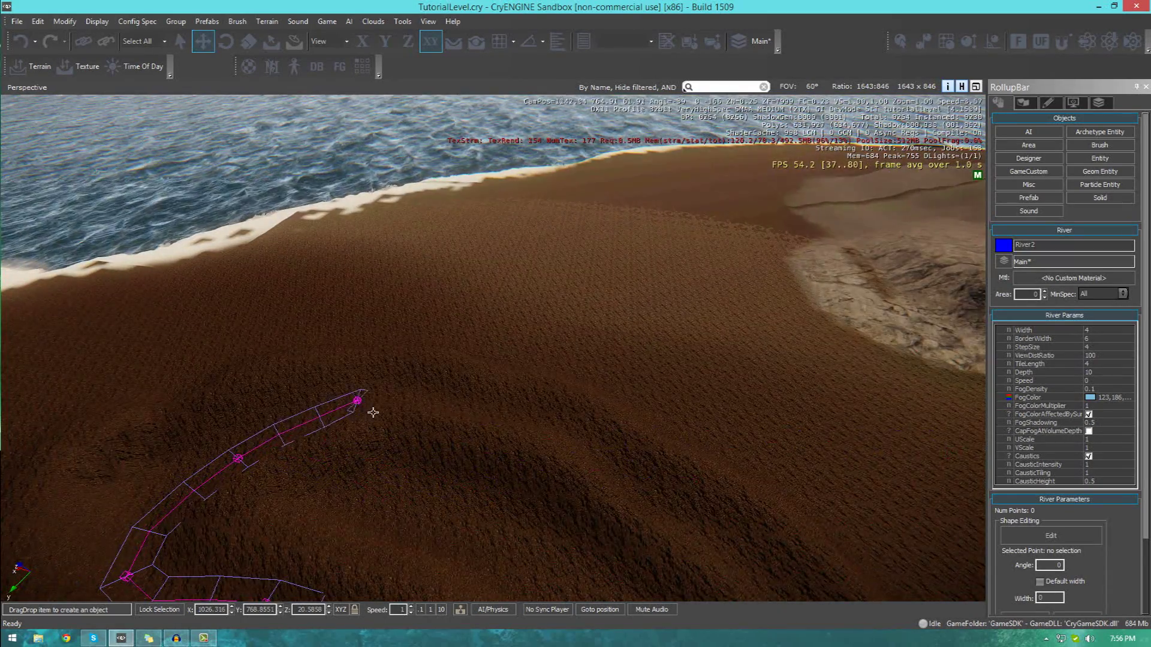
Add river points along the coastal-side channel leading back toward the rocks
left_click(372, 412)
left_click(557, 456)
left_click(660, 496)
key("a")
right_click_drag(710, 535, 780, 541)
key("s")
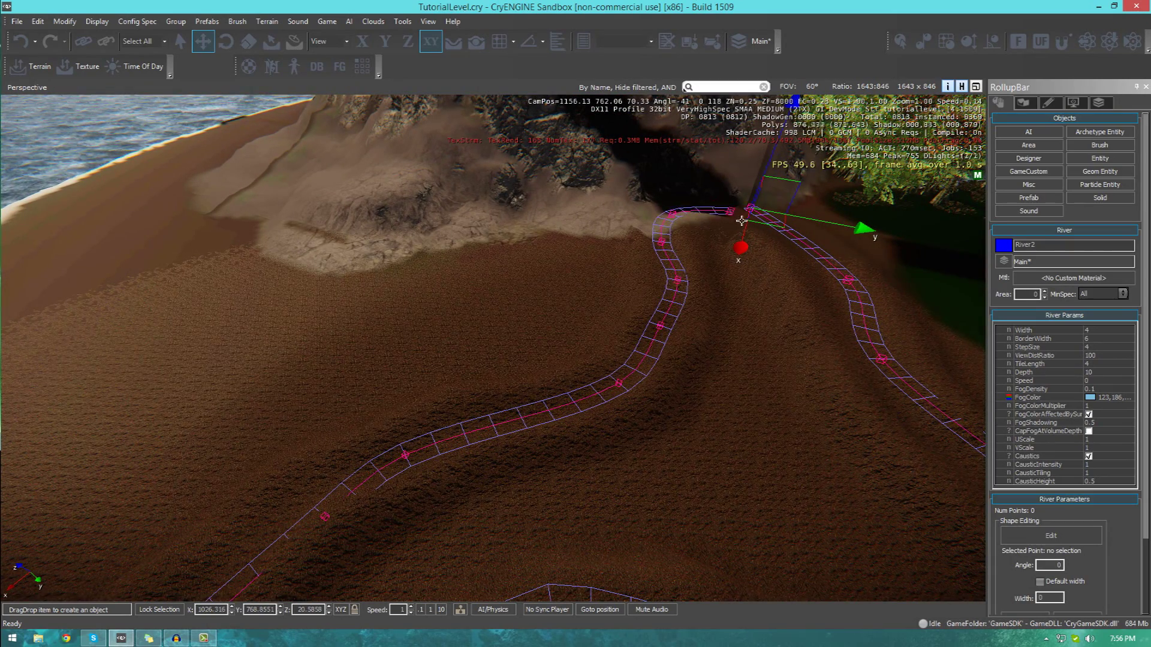
Bring the river path back to its starting point at the cave mouth and finish the shape
right_click_drag(742, 220, 802, 185)
key("w")
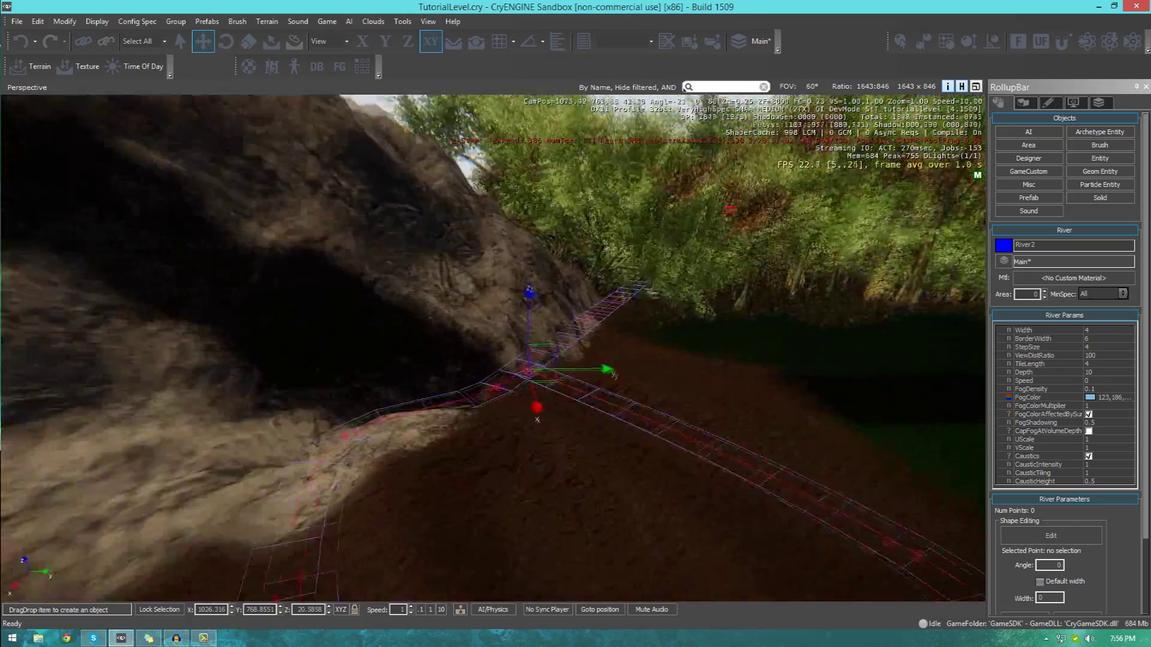
right_click_drag(675, 311, 653, 336)
key("w")
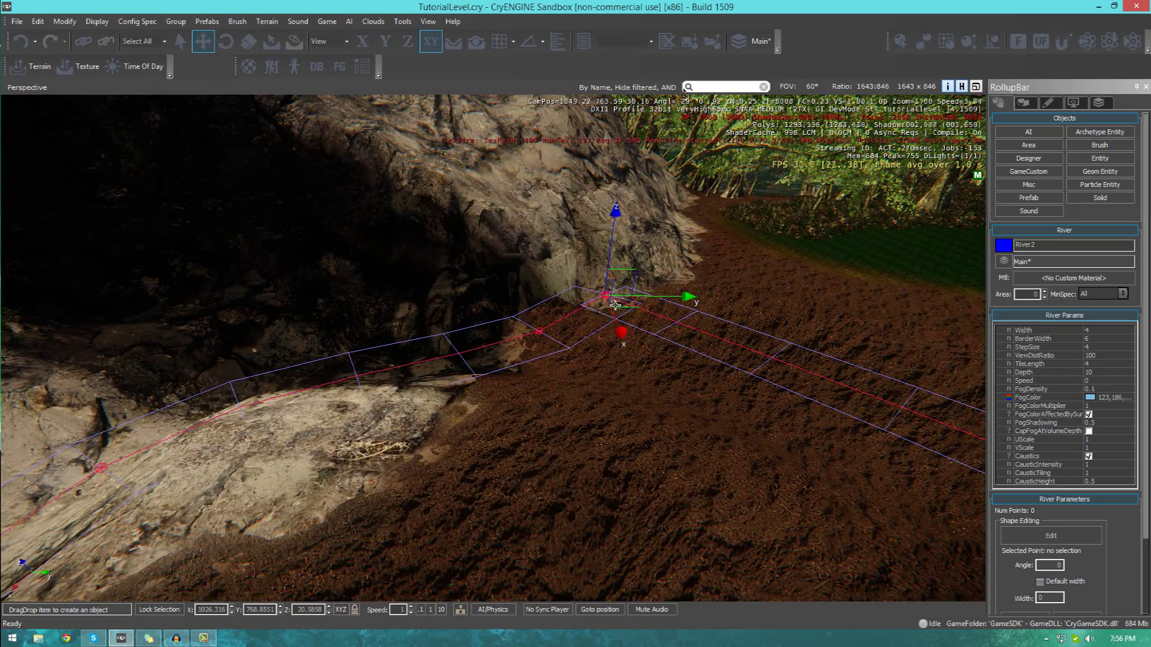
key("s")
key("d")
Inspect the finished river outline around the cave mouth and along the channel
right_click_drag(615, 305, 271, 362)
key("w")
key("w")
key("w")
right_click_drag(561, 393, 601, 368)
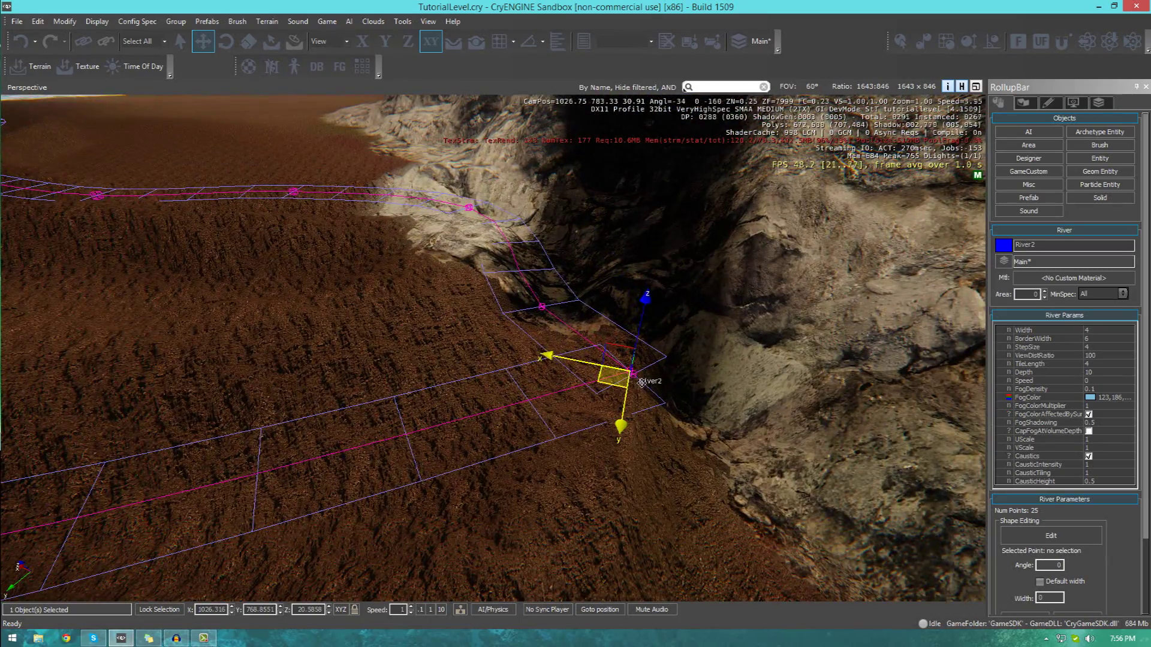
key("s")
right_click_drag(642, 380, 486, 329)
key("d")
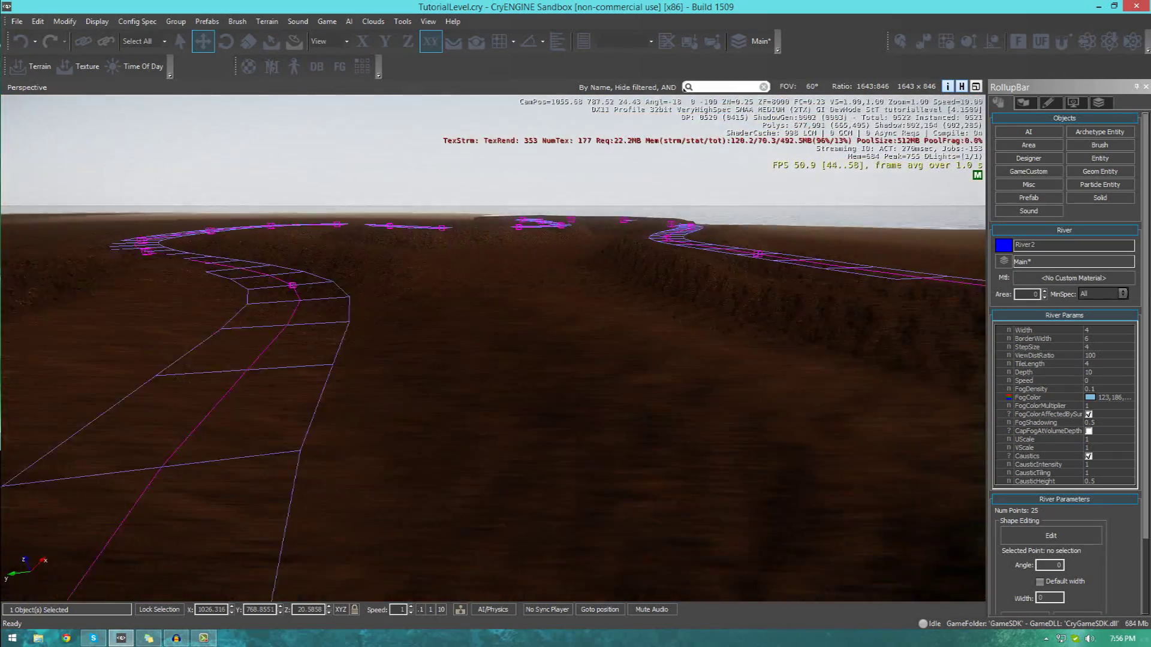
right_click_drag(659, 400, 693, 401)
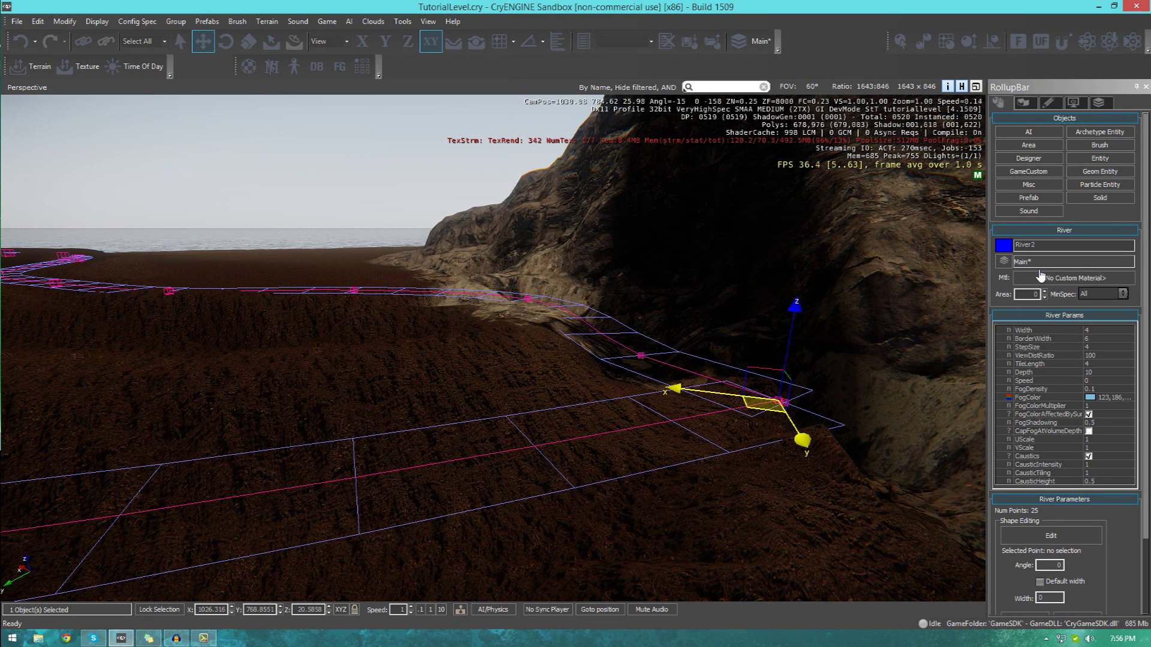
Open the Material Editor for the river and expand the materials folder
left_click(1038, 277)
left_click_drag(0, 45, 537, 241)
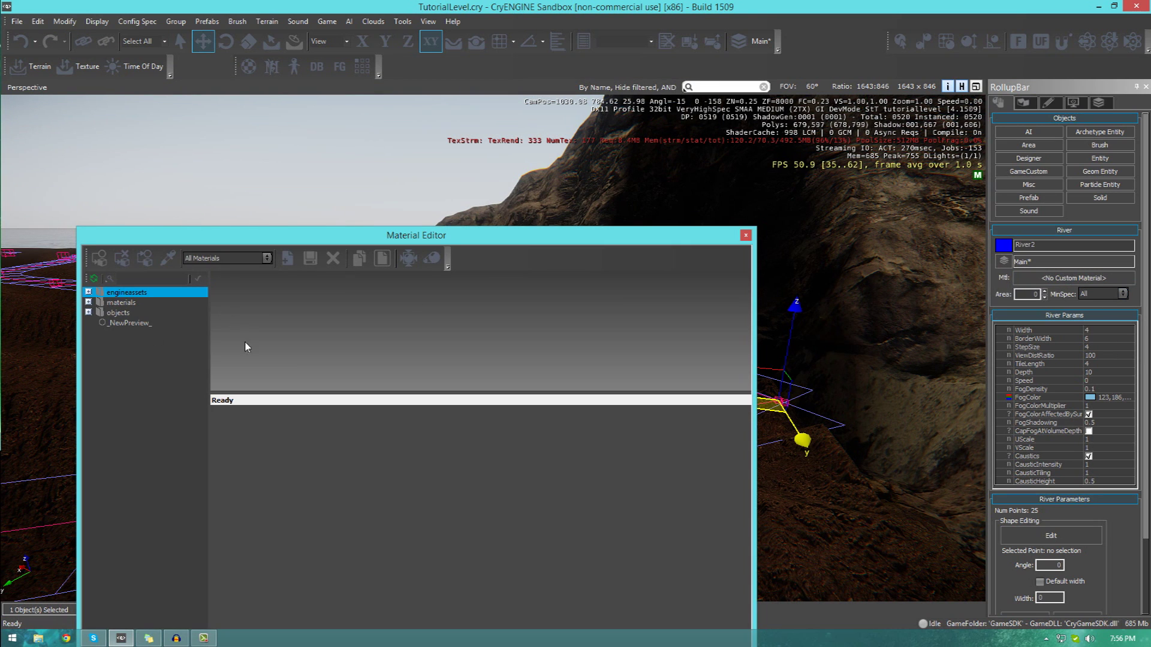
double_click(104, 304)
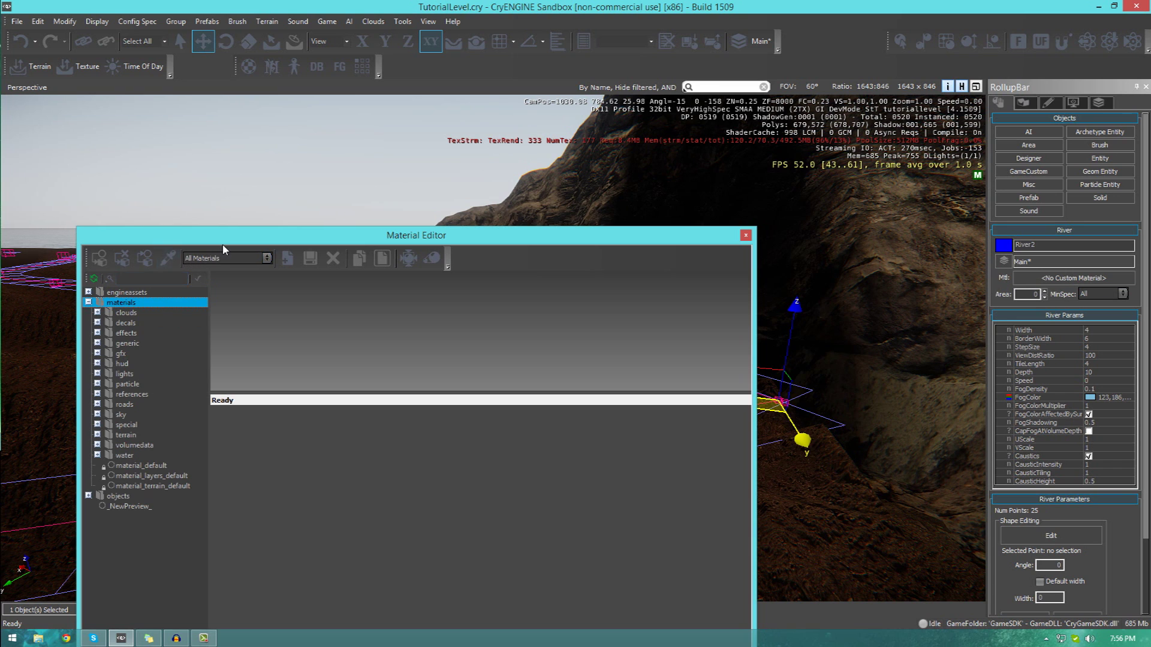
left_click_drag(220, 245, 300, 220)
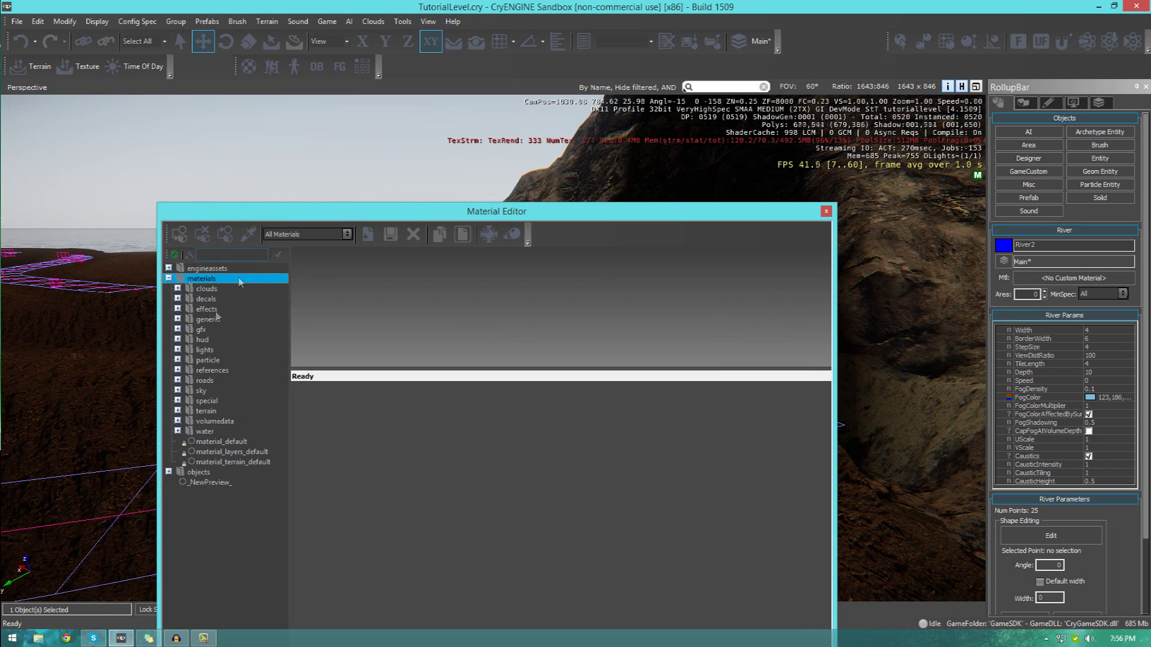
Look through the settings of material_default, material_terrain_default and material_layers_default
left_click(228, 443)
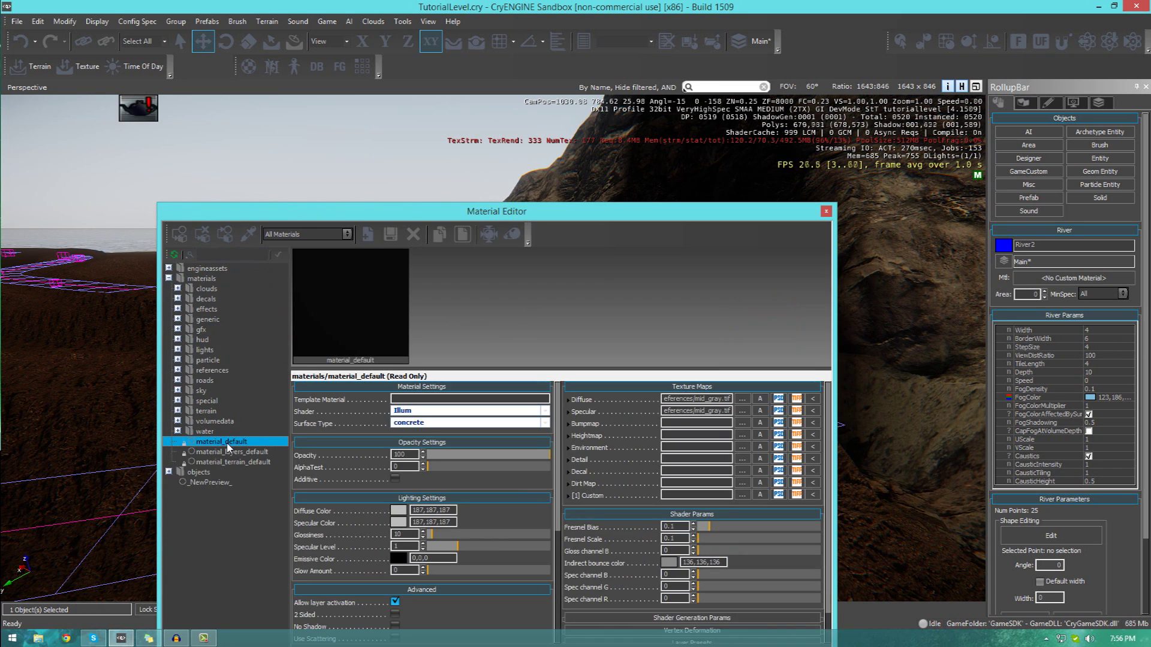
mouse_move(621, 399)
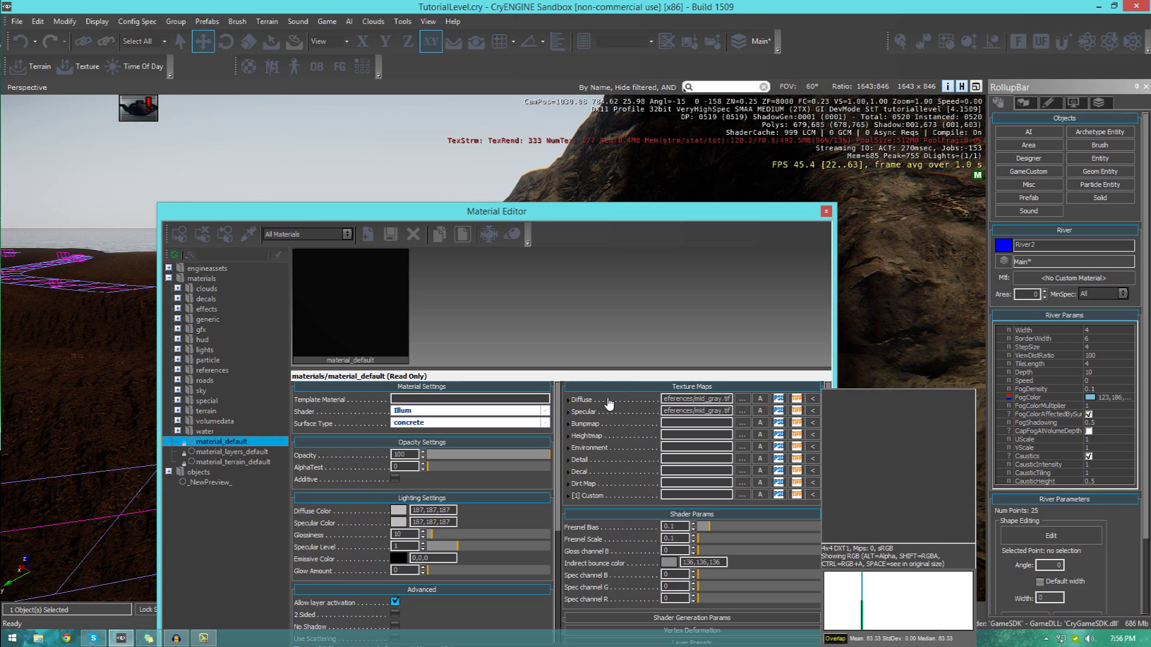
left_click(229, 461)
left_click(217, 452)
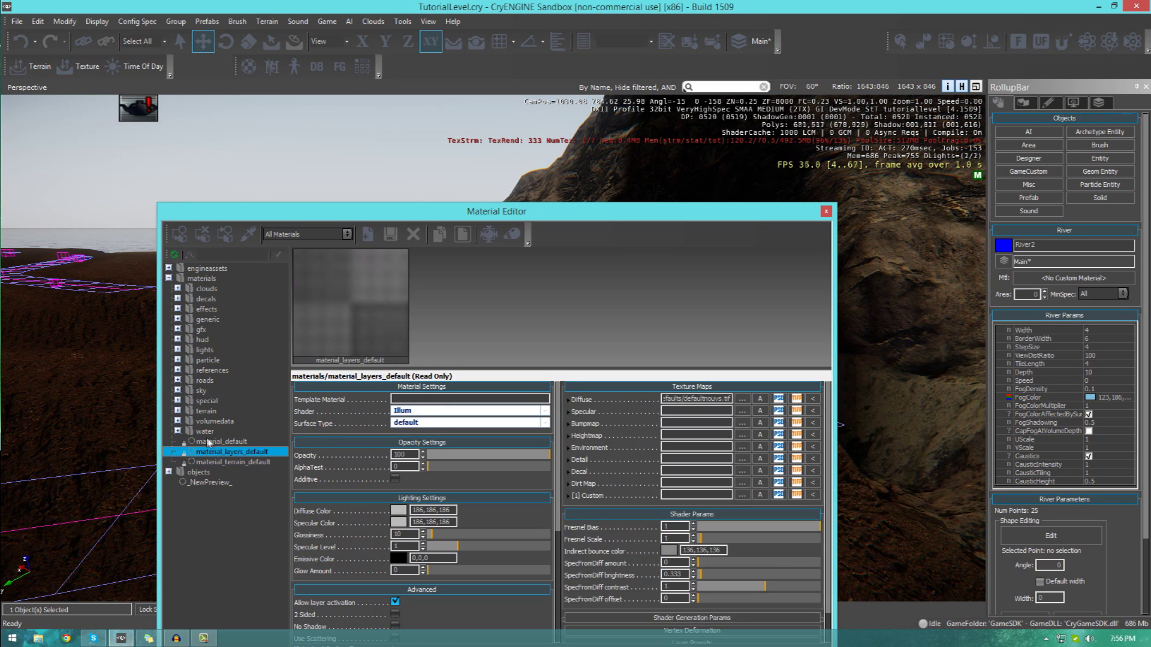
left_click(207, 444)
Assign the ocean_generic material from the water/oceans folder to the river and check it in the level
left_click(205, 431)
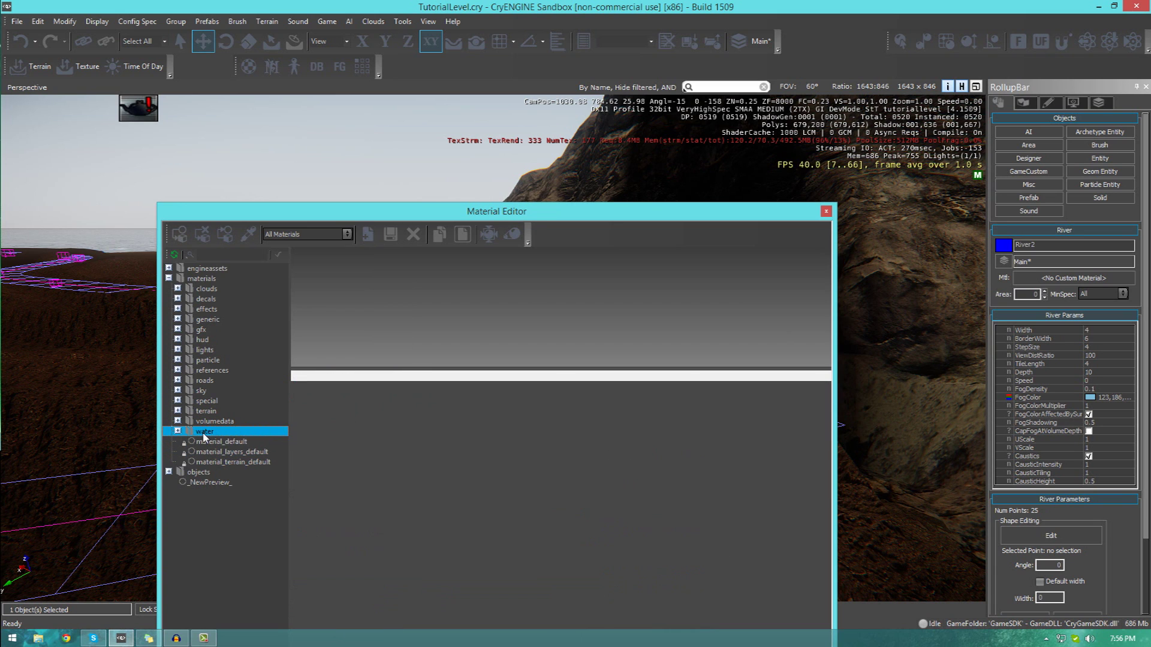
double_click(205, 432)
left_click(214, 443)
double_click(214, 443)
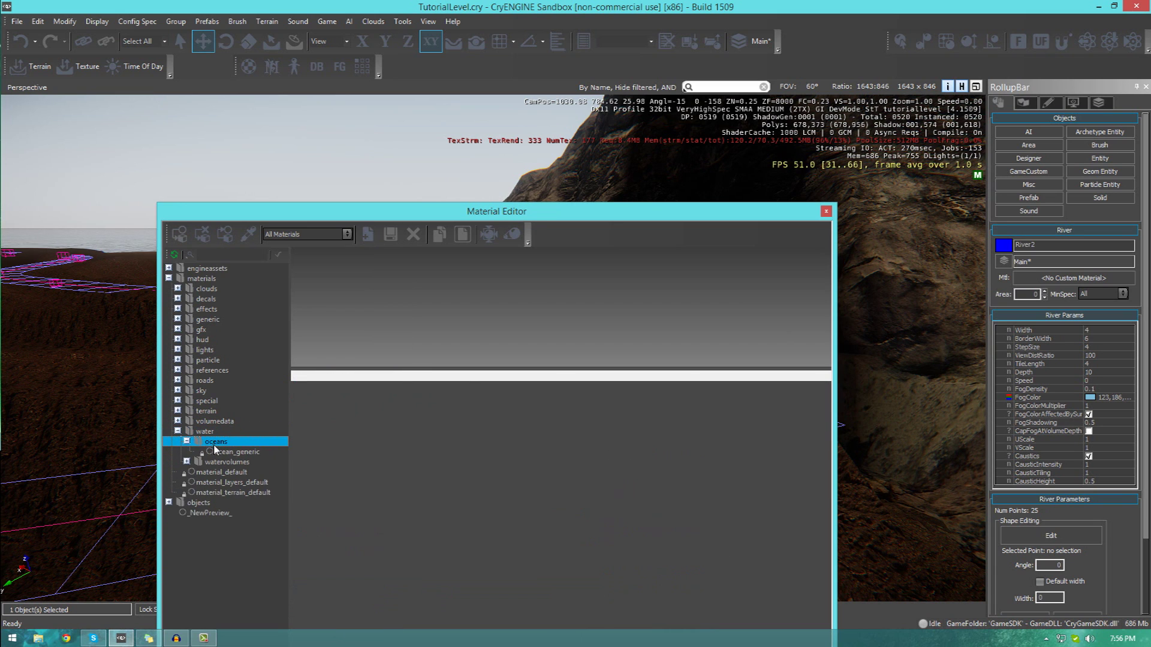
left_click(233, 453)
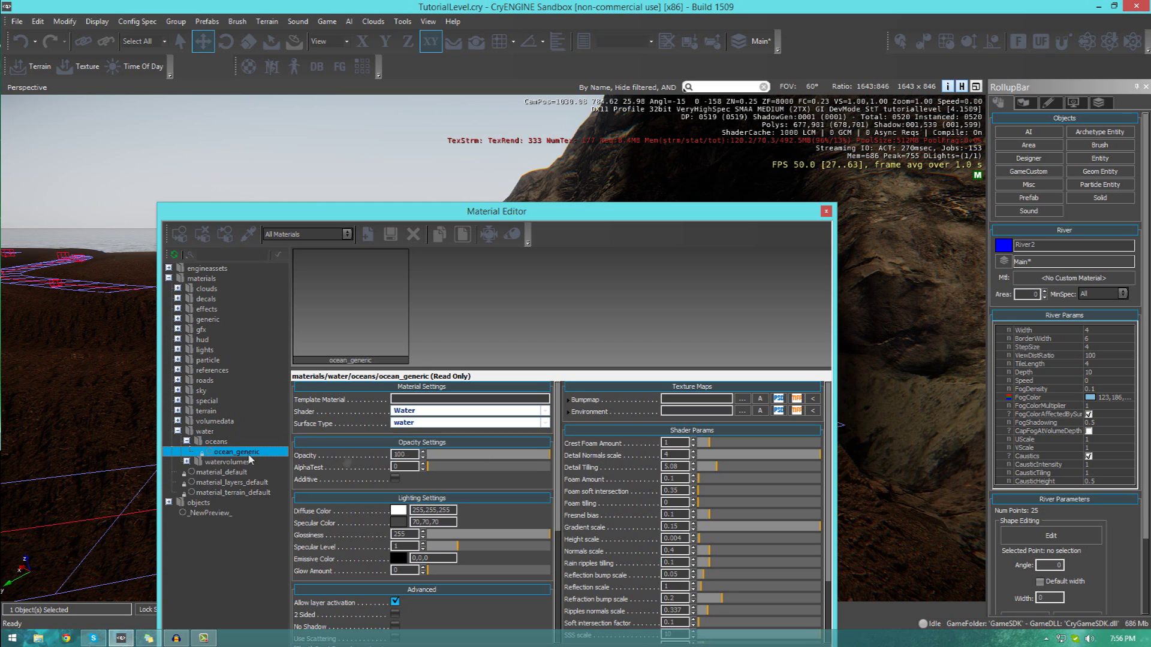
right_click(223, 458)
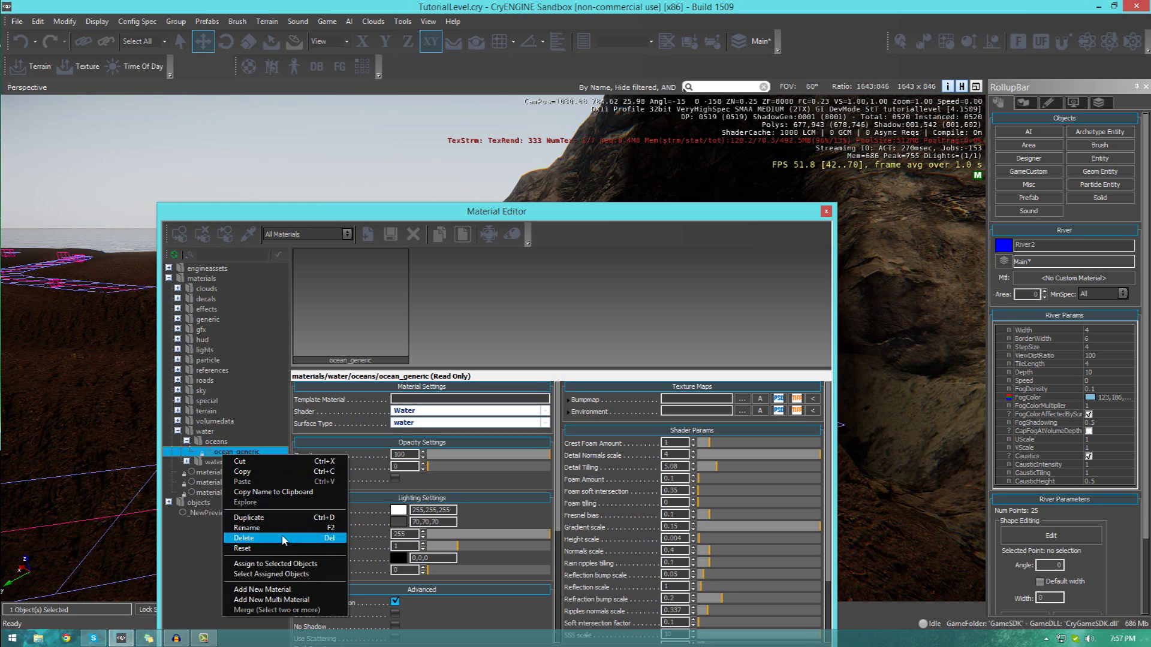
left_click(271, 566)
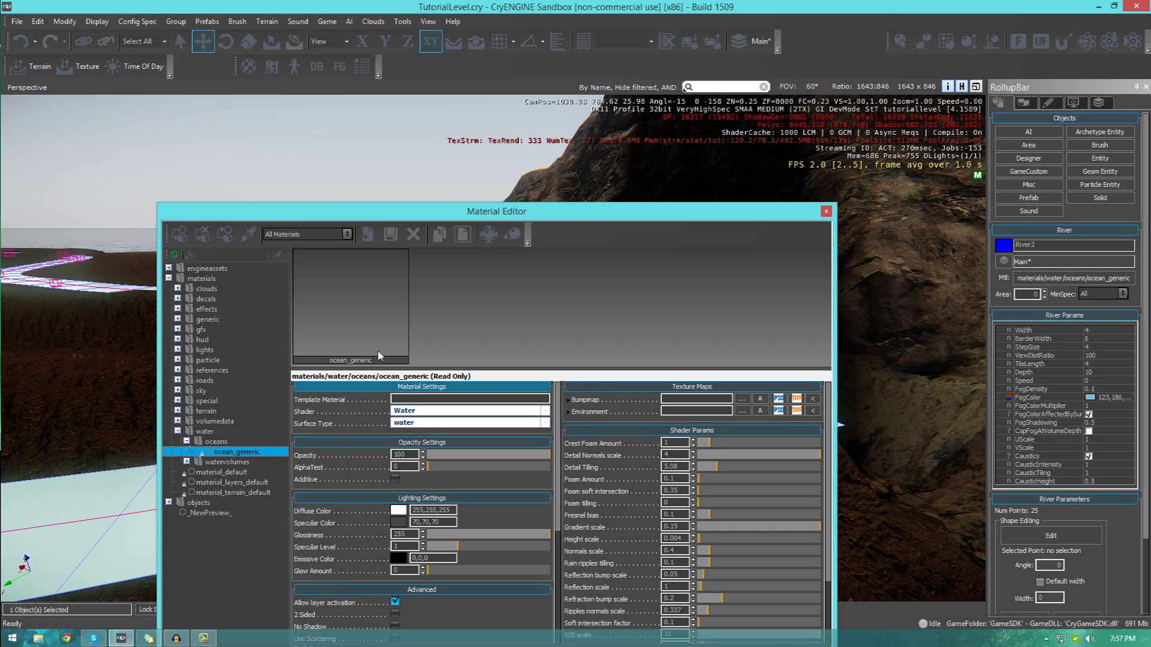
left_click(826, 211)
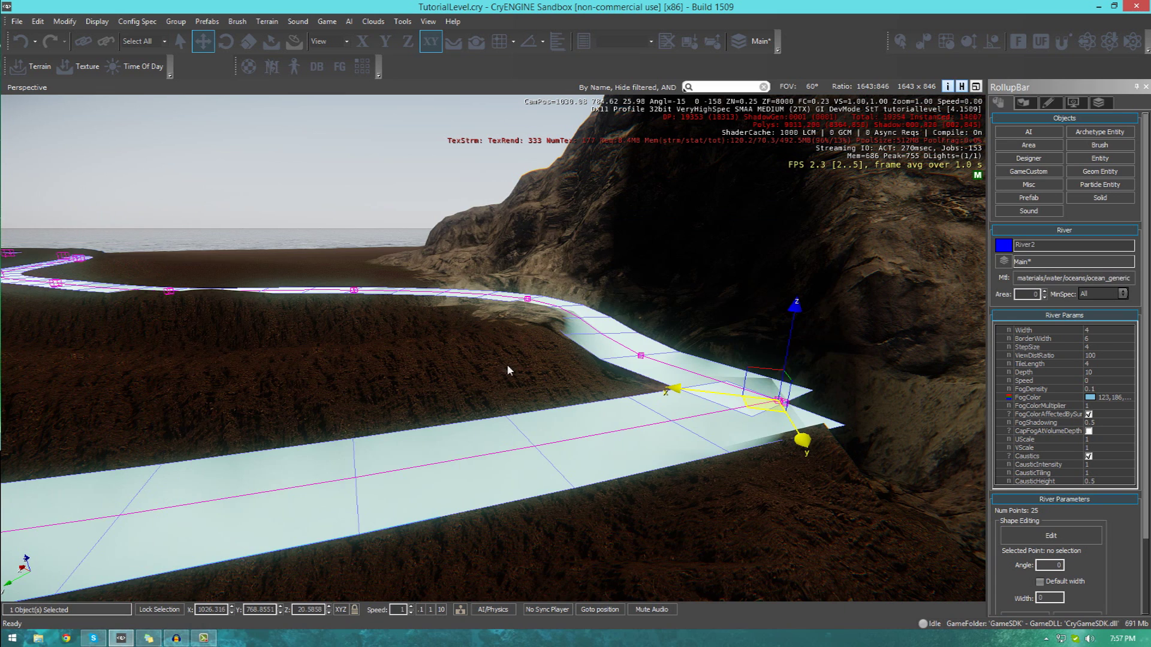
right_click_drag(506, 365, 264, 414)
key("s")
right_click_drag(506, 364, 506, 364)
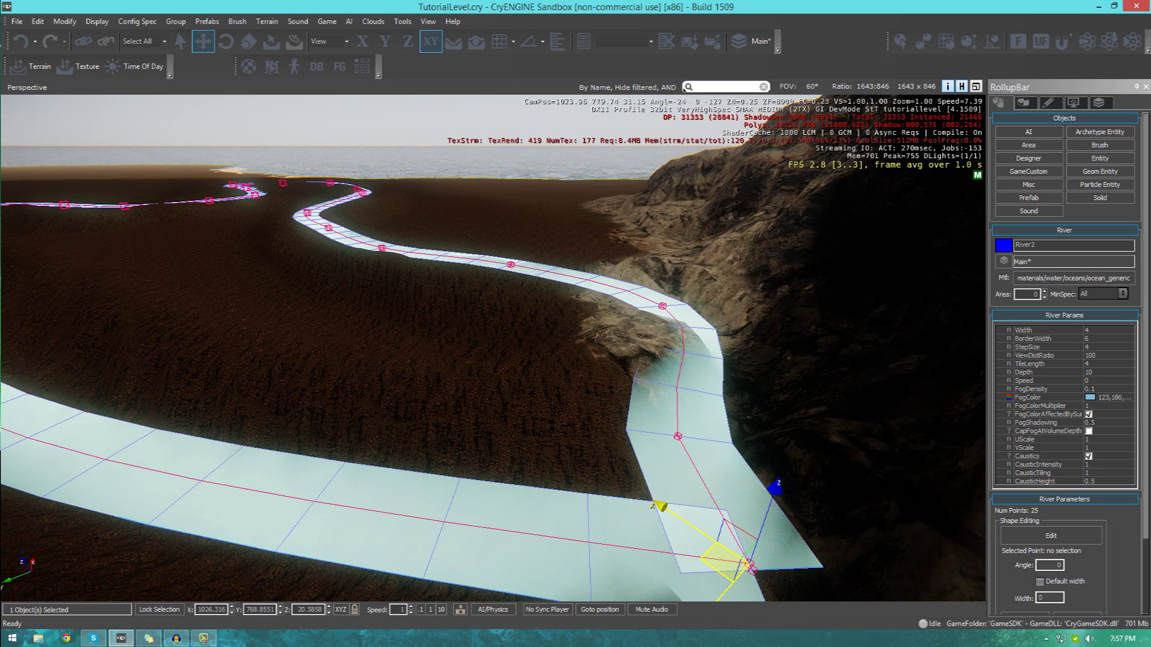
Reopen the Material Editor and assign the water_forest_a material from the water/watervolumes folder to the river
key("m")
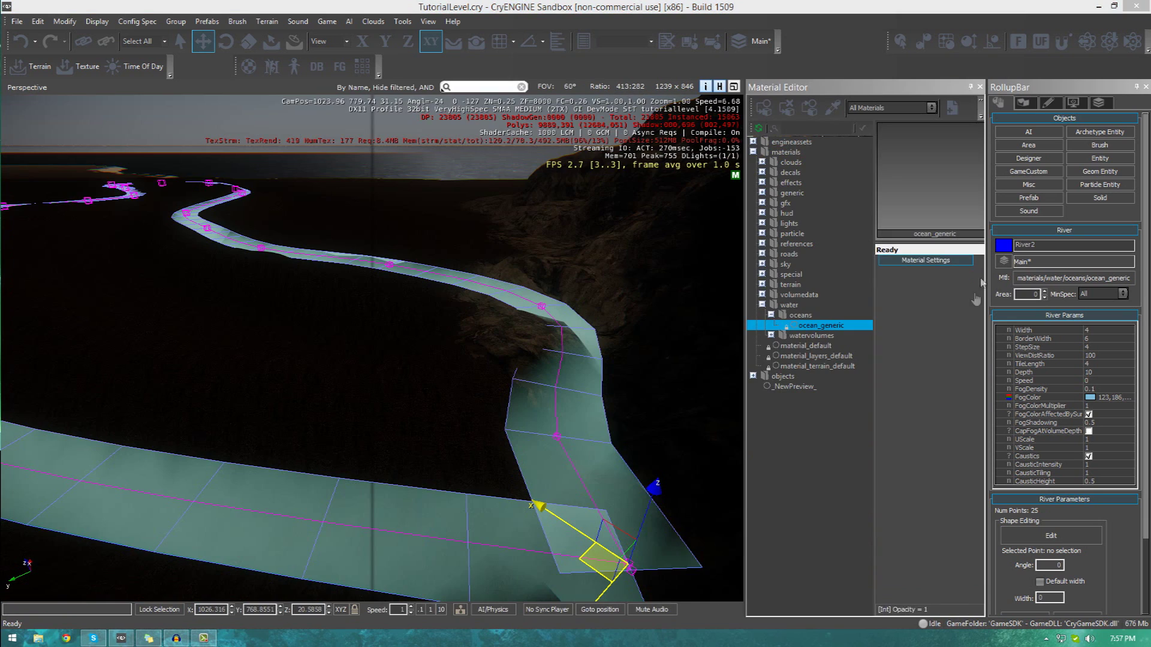
left_click_drag(834, 91, 0, 240)
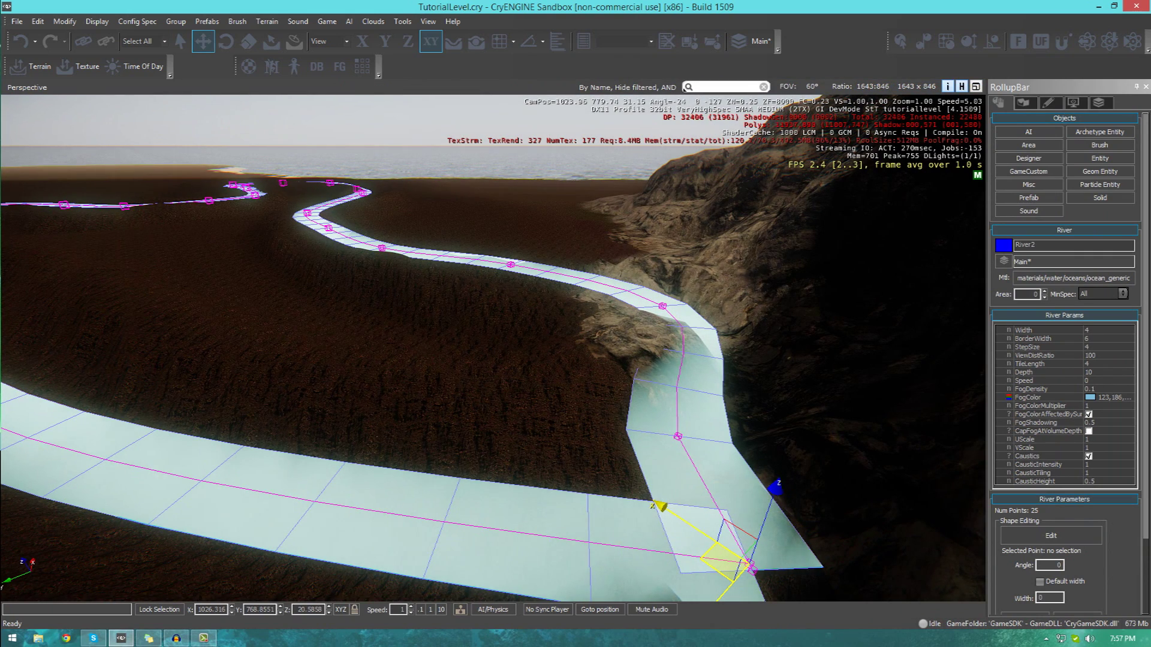
left_click_drag(0, 60, 352, 140)
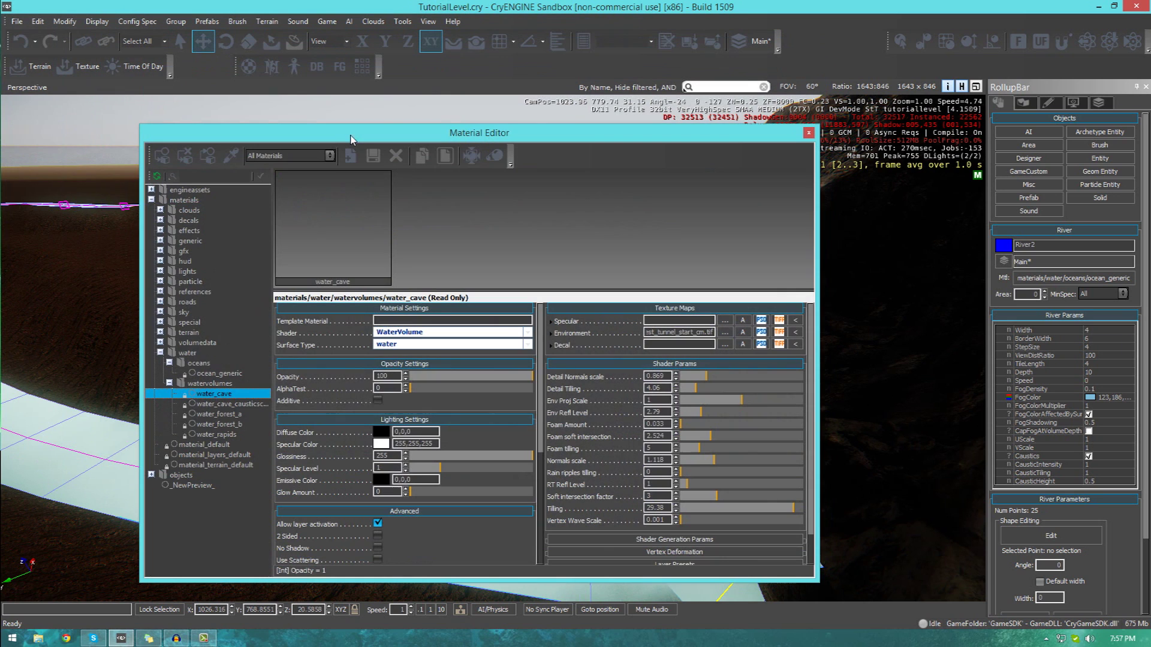
left_click(213, 413)
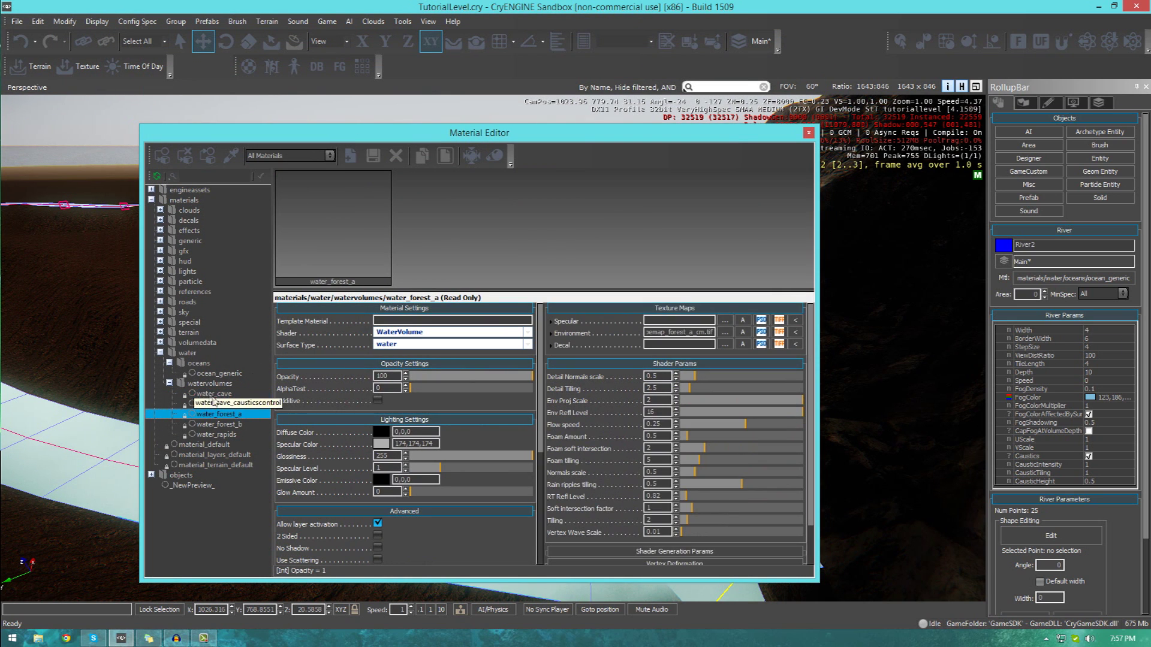
left_click(227, 425)
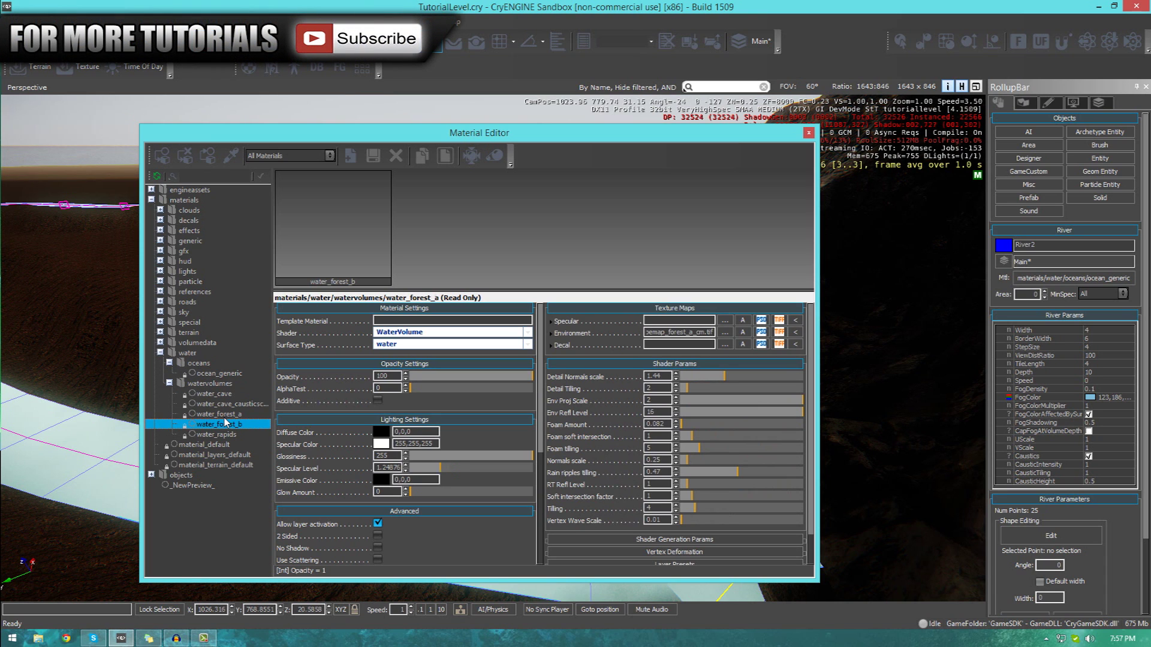
right_click(226, 415)
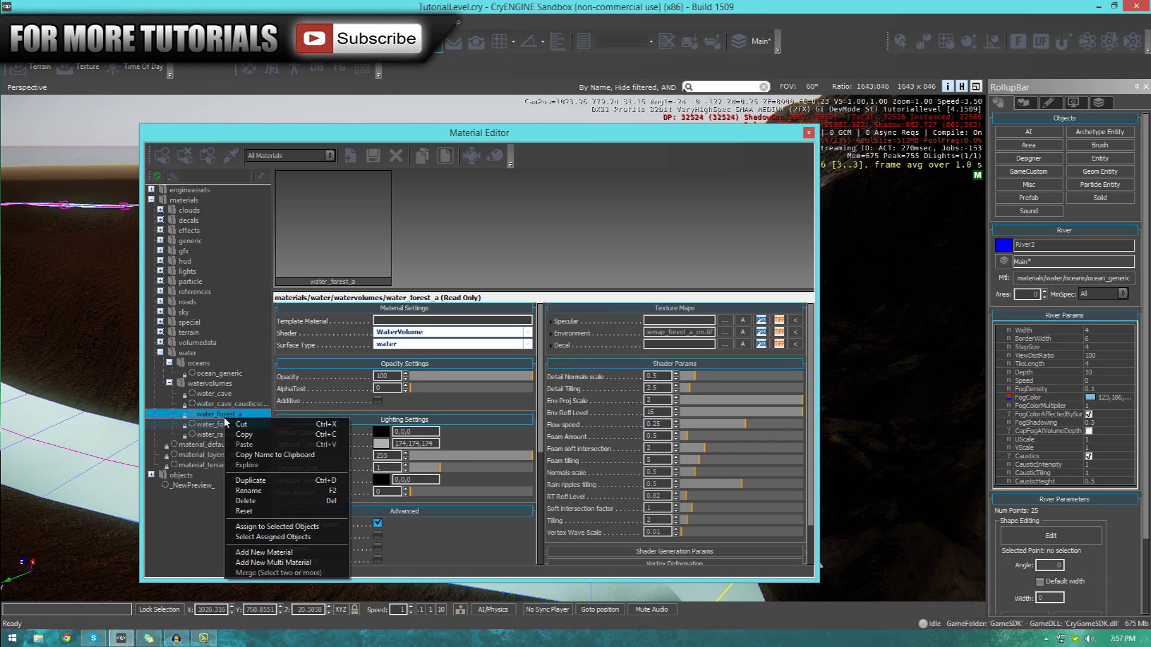
left_click(261, 537)
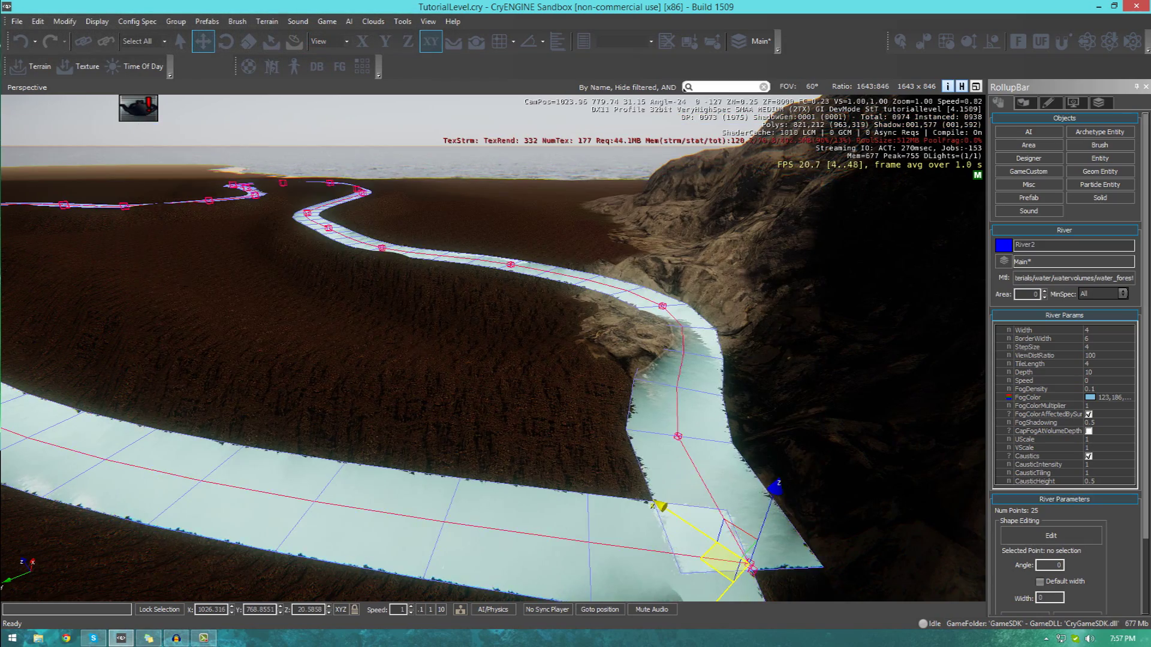
Inspect the river's water surface along the channel and around the cave mouth
right_click_drag(492, 348, 113, 396)
key("w")
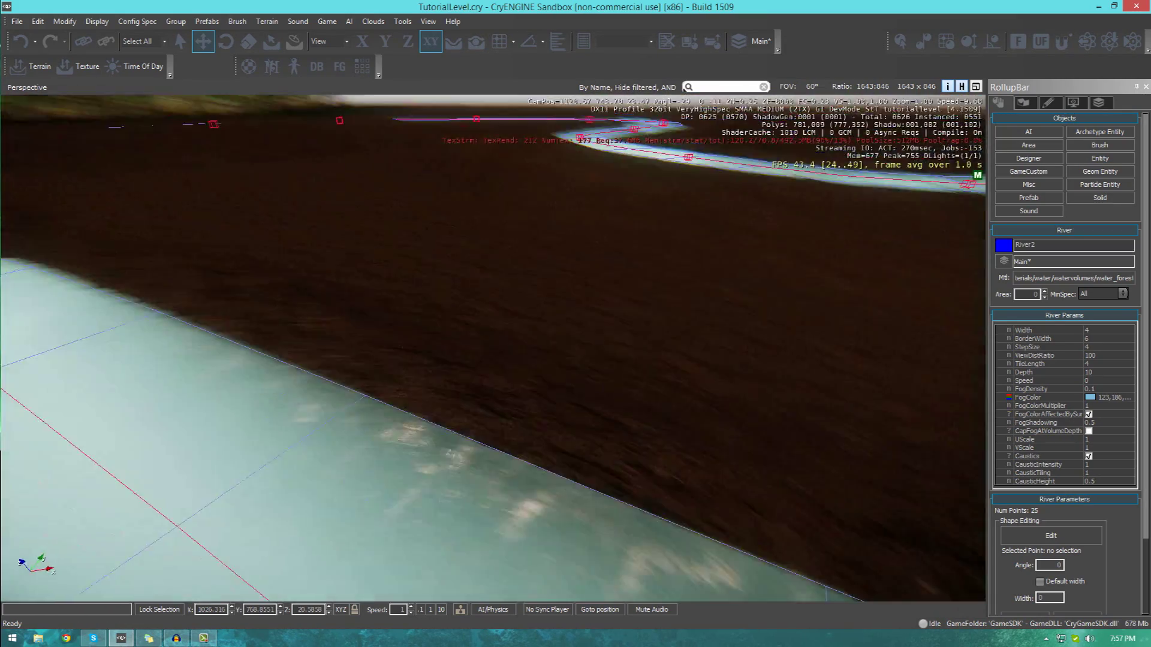
right_click_drag(200, 378, 170, 319)
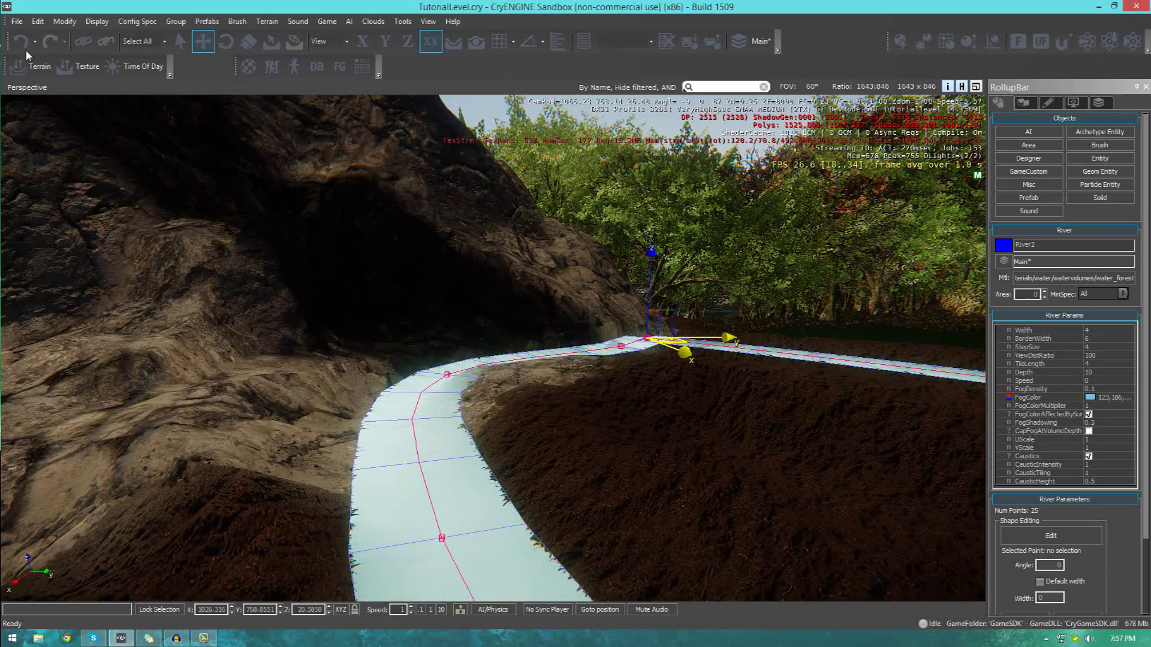
key("w")
right_click_drag(506, 305, 749, 311)
key("s")
right_click_drag(585, 331, 599, 336)
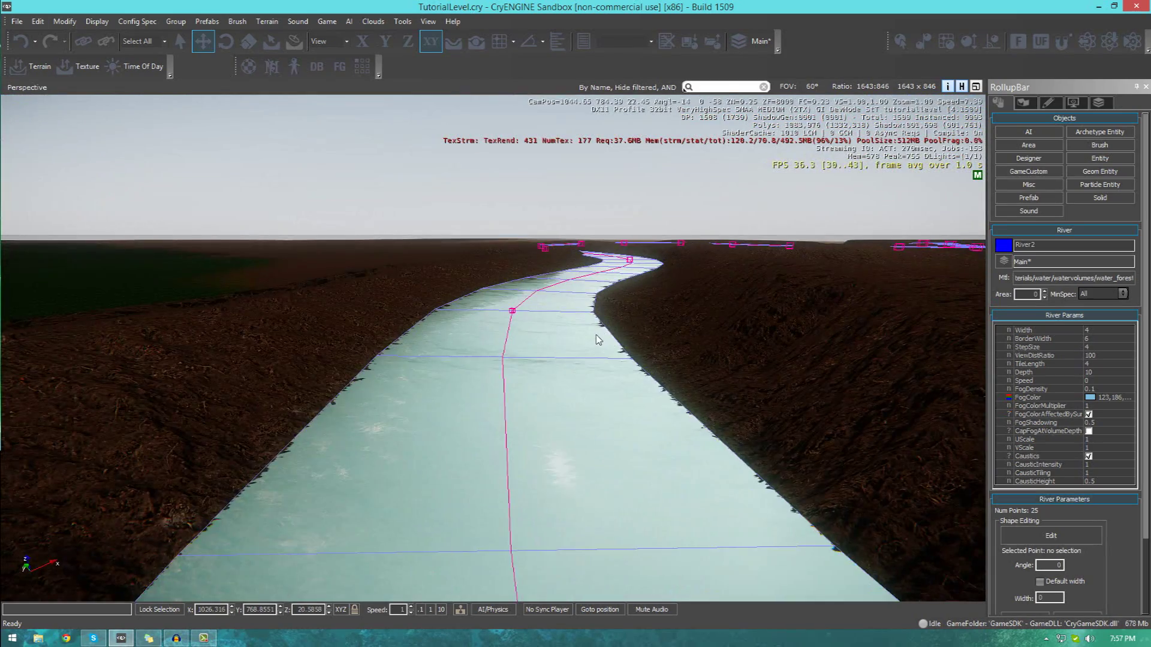
left_click(590, 340)
left_click(523, 320)
right_click_drag(524, 319, 578, 344)
key("s")
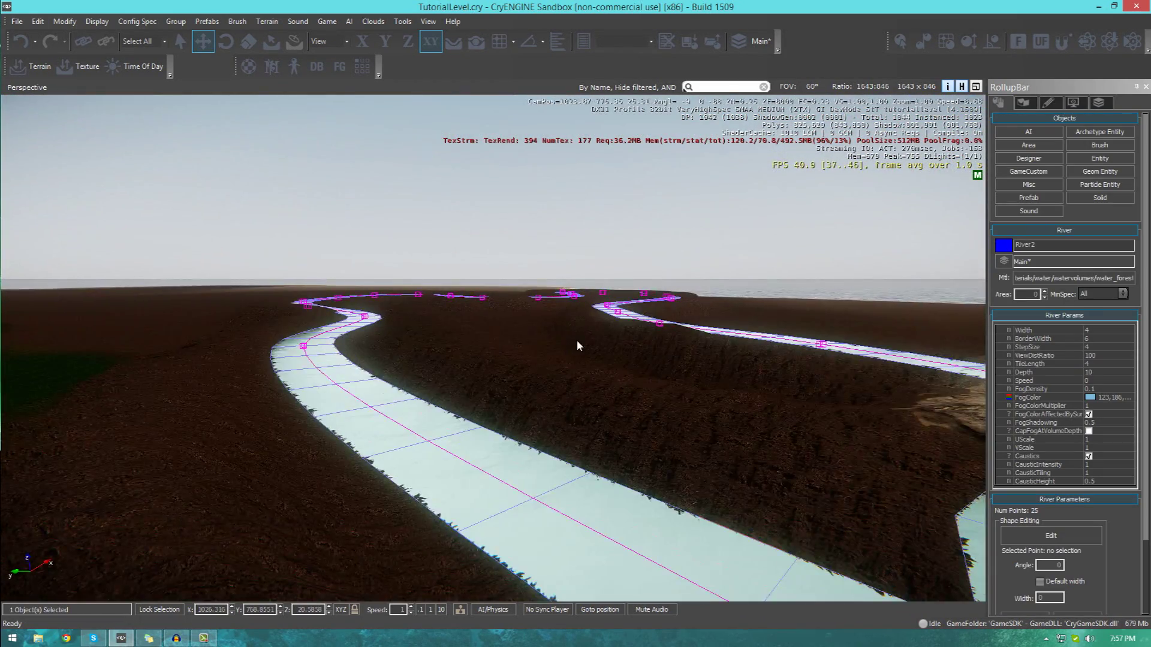
Set the river's width to 10 and check how it fills the channel near the starting point
left_click(1096, 331)
type("10")
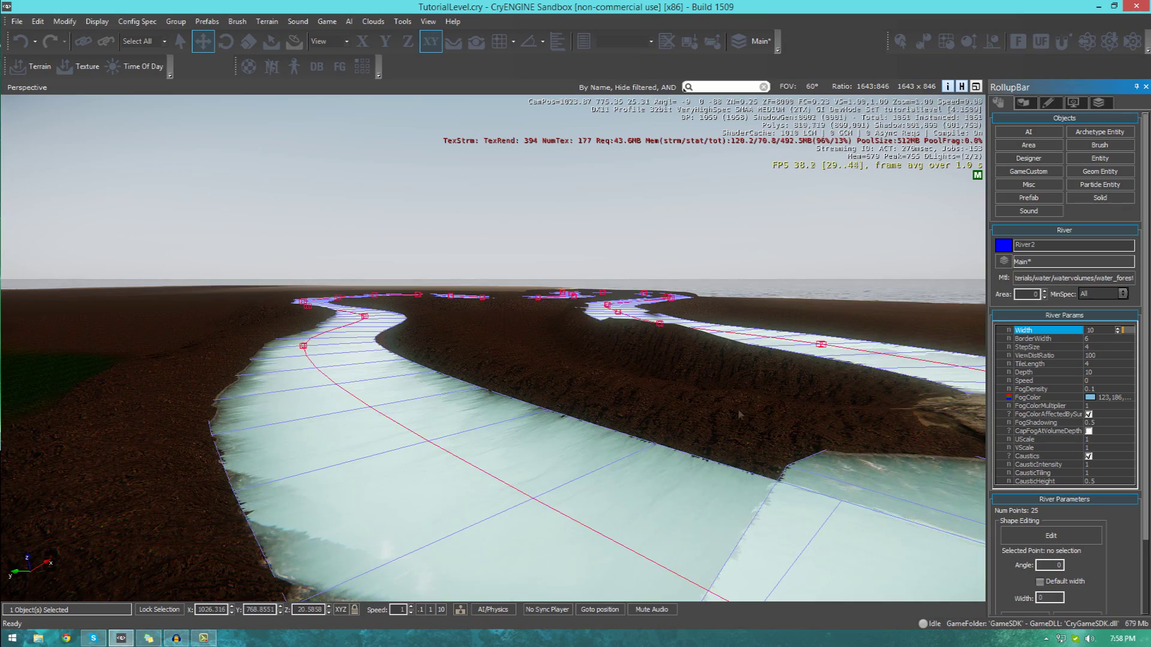
key("s")
mouse_move(678, 360)
right_mouse_down()
mouse_move(738, 390)
mouse_move(684, 381)
right_mouse_up()
key("w")
key("s")
right_click_drag(935, 354, 874, 374)
key("w")
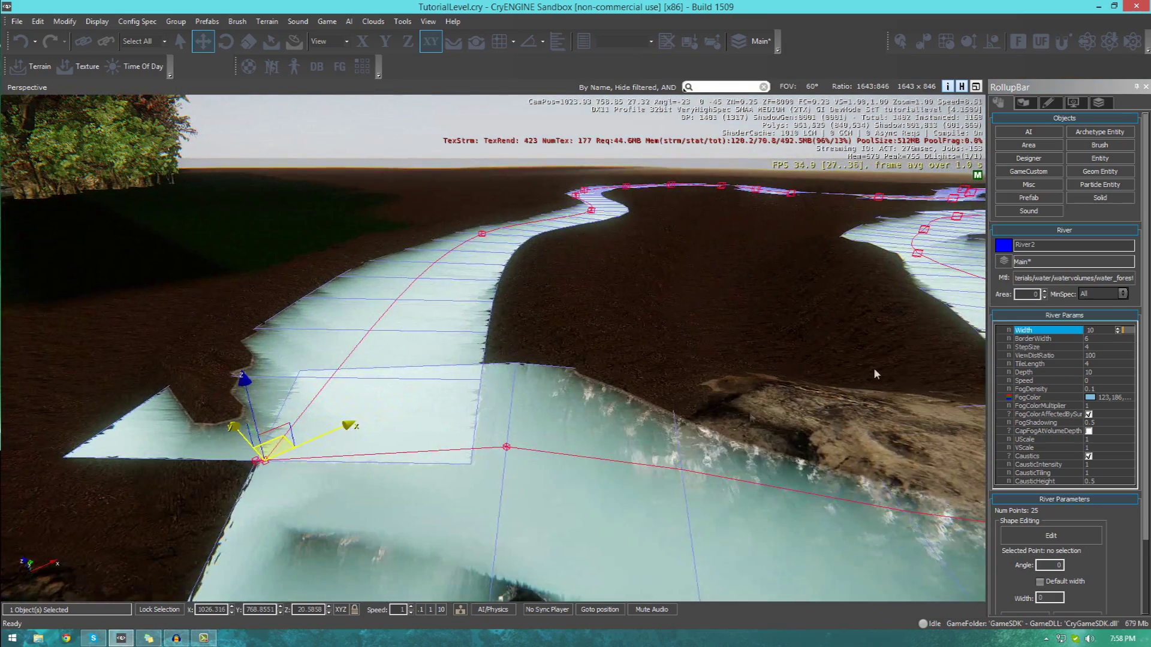
Set the river's width to 15
left_click(1030, 332)
type("15")
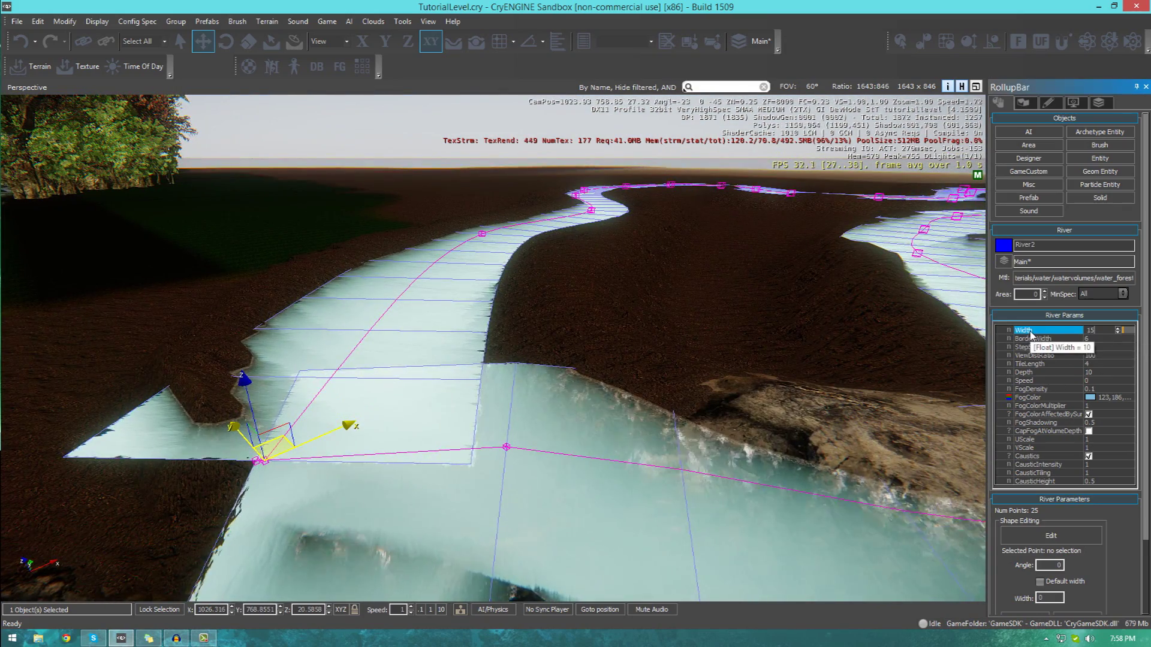
key("Return")
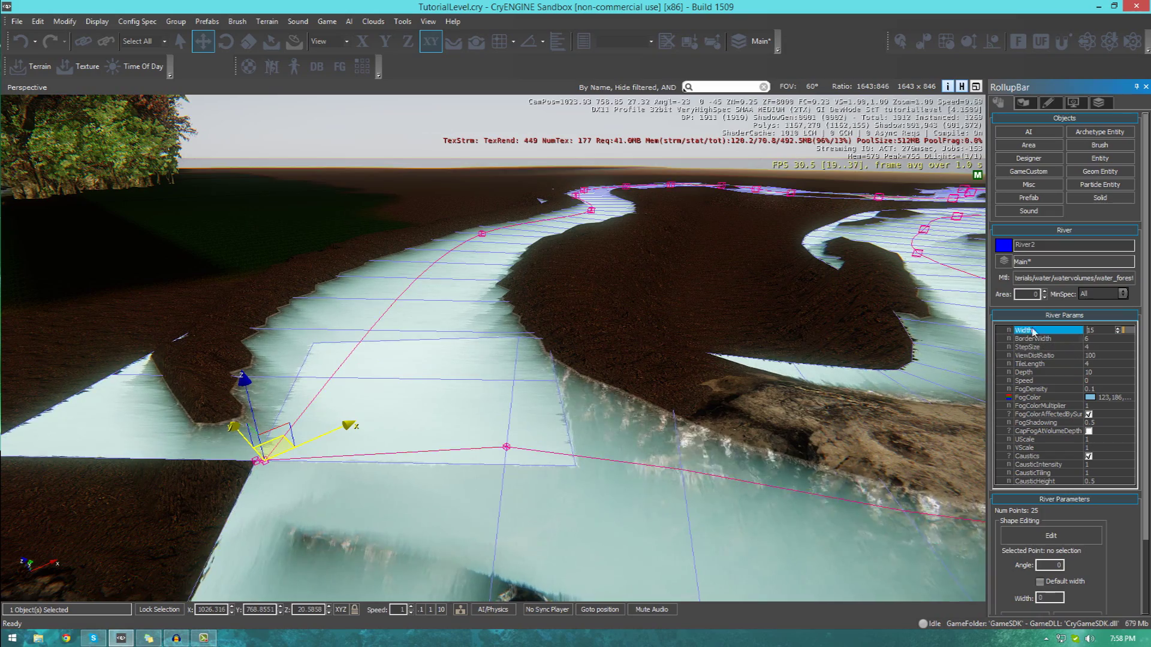
Lower the river slightly at the cave mouth, to a height of about 20.15
right_click_drag(858, 354, 627, 307)
key("s")
key("w")
key("w")
key("s")
key("w")
key("w")
key("w")
right_click_drag(747, 368, 753, 367)
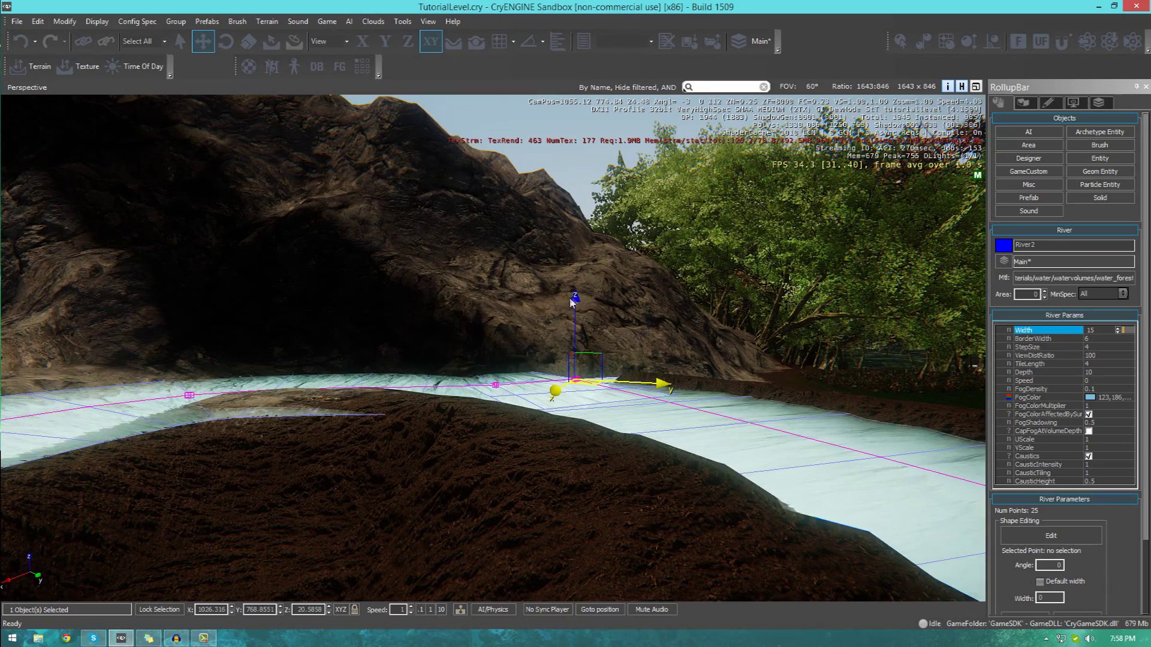
left_click_drag(576, 303, 586, 311)
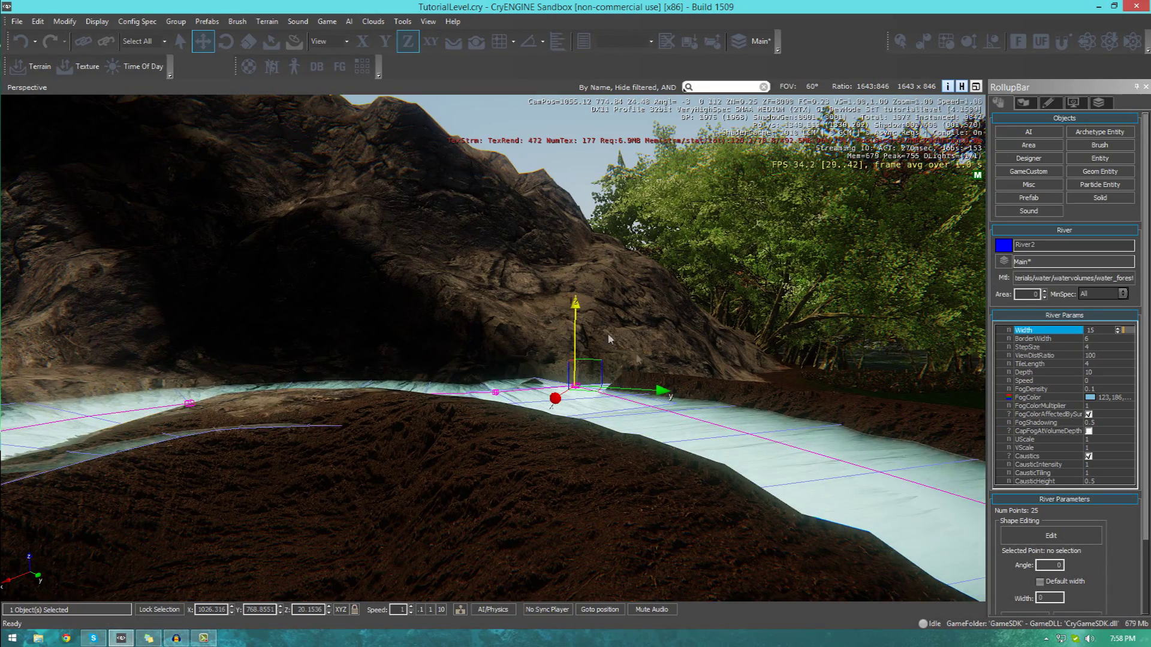
Start shape editing on the river for its points in the channel just past the cave mouth
right_click_drag(608, 339, 389, 351)
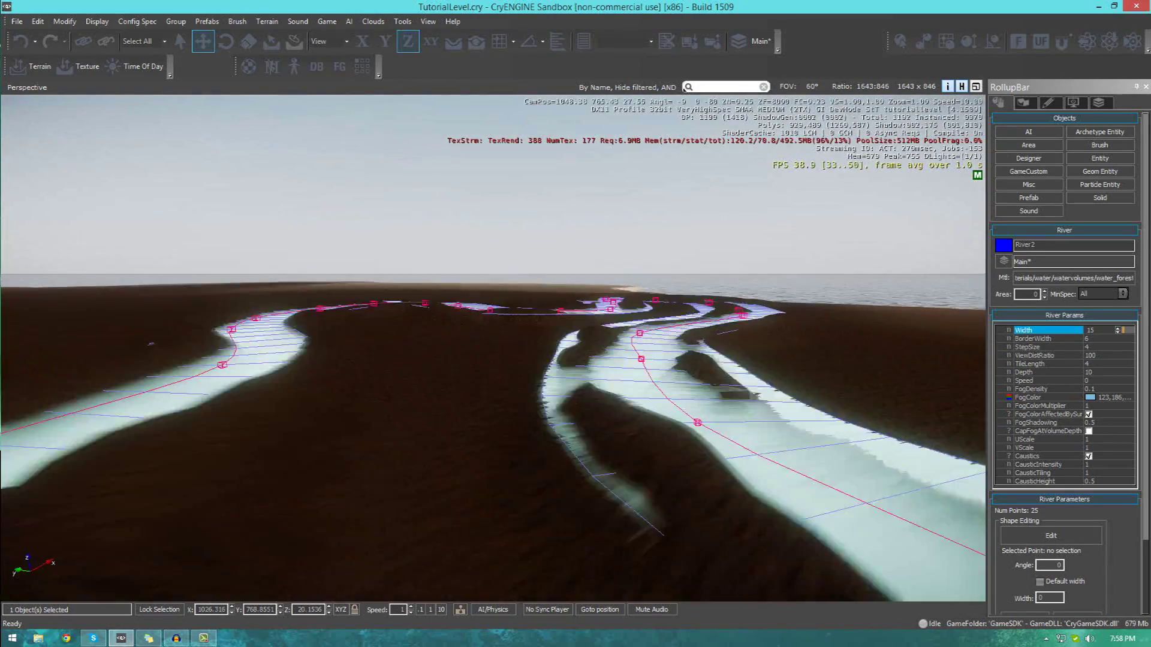
key("w")
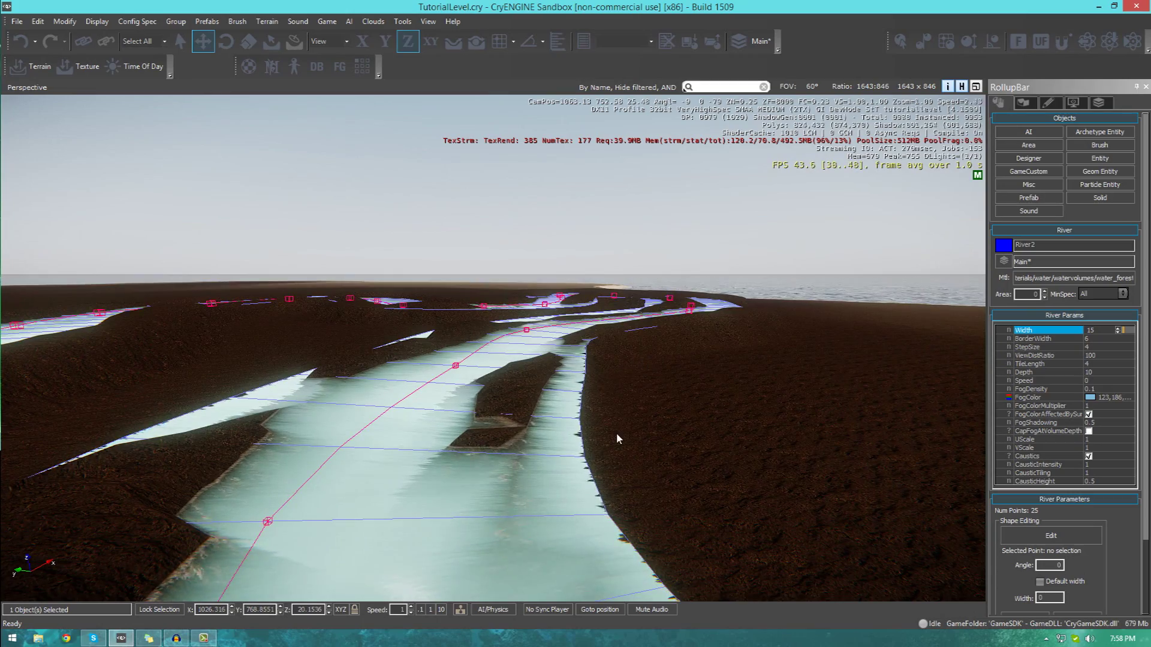
key("d")
right_click_drag(724, 434, 312, 377)
key("w")
key("d")
key("s")
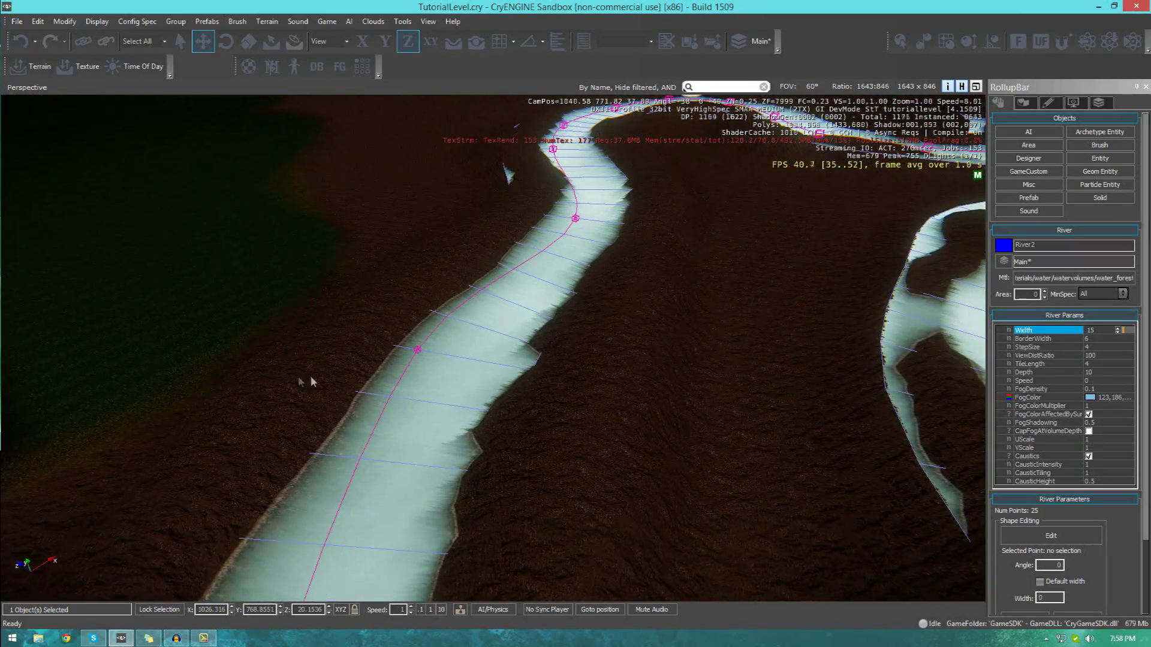
left_click(421, 349)
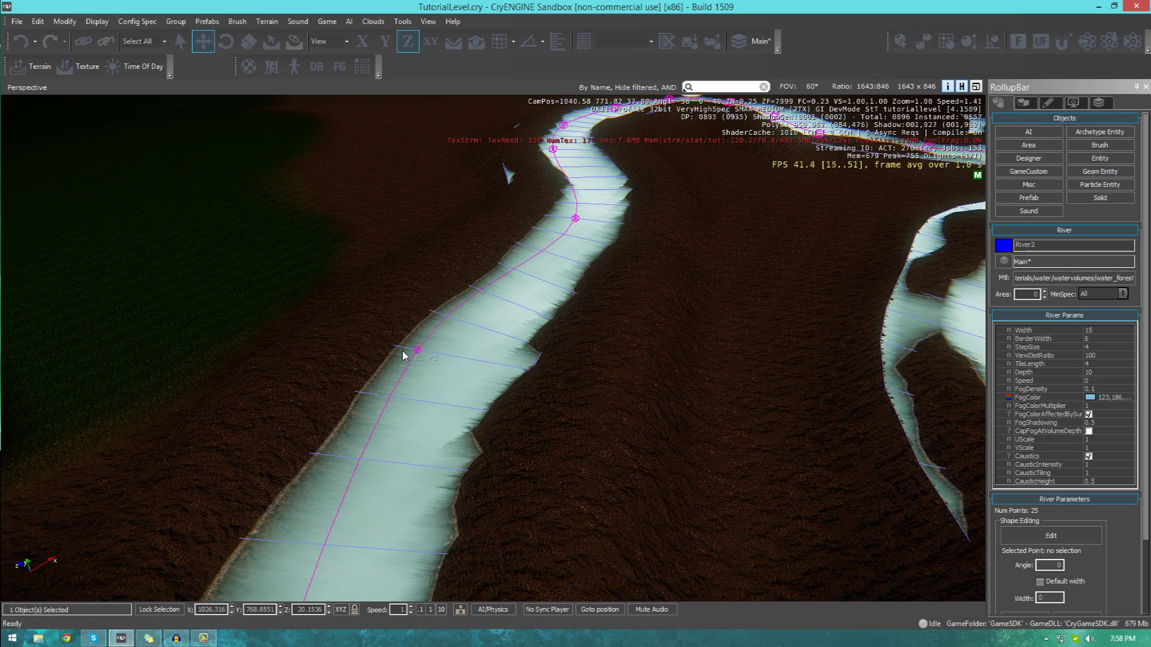
left_click(1033, 531)
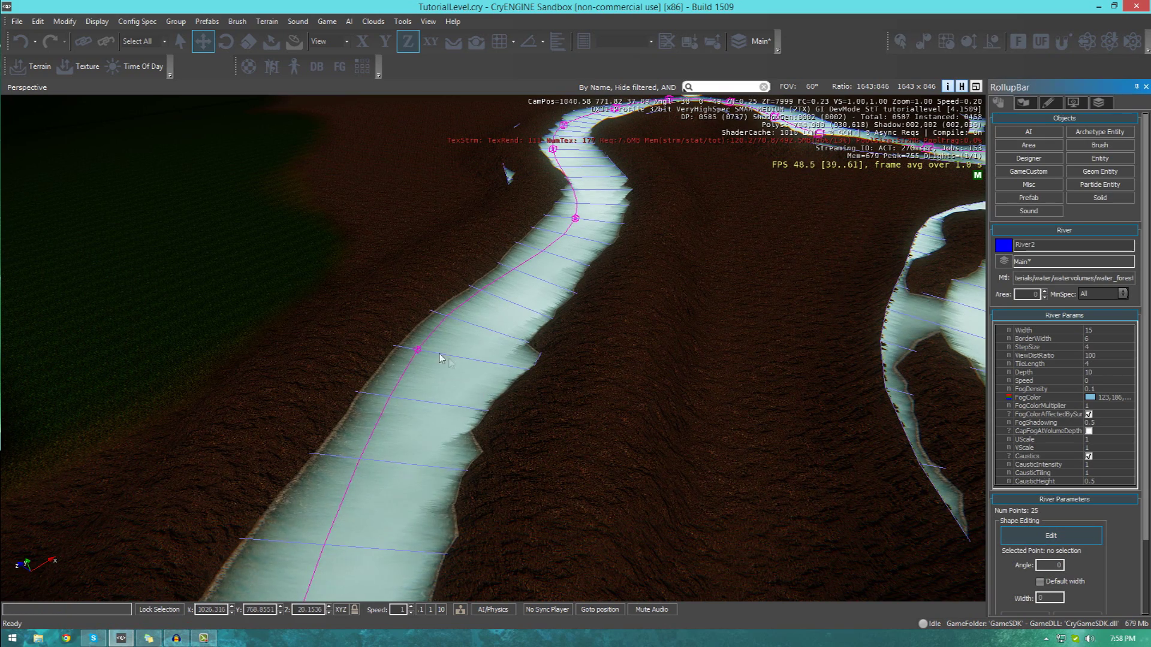
Move point 2 of the river to the middle of the channel, with movement following terrain and snapping to objects
left_click(418, 350)
mouse_move(428, 358)
left_mouse_down()
mouse_move(444, 360)
mouse_move(428, 351)
left_mouse_up()
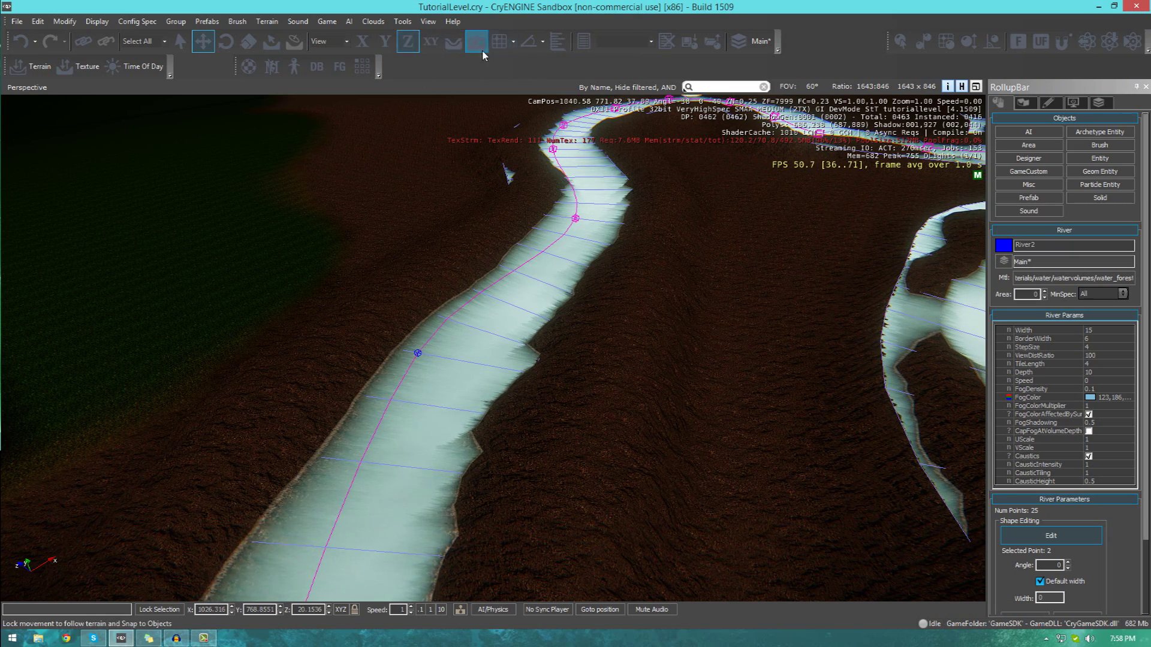
left_click_drag(442, 358, 453, 359)
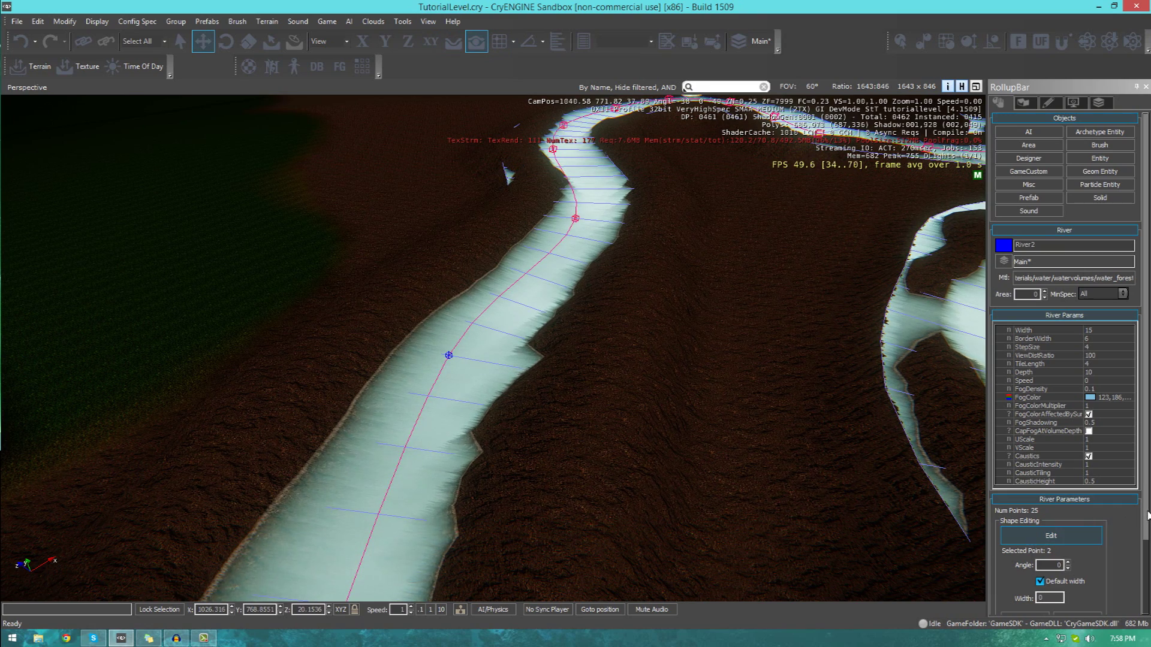
Override the default width at point 2 and set its width to 10
scroll(1055, 513, "down", 3)
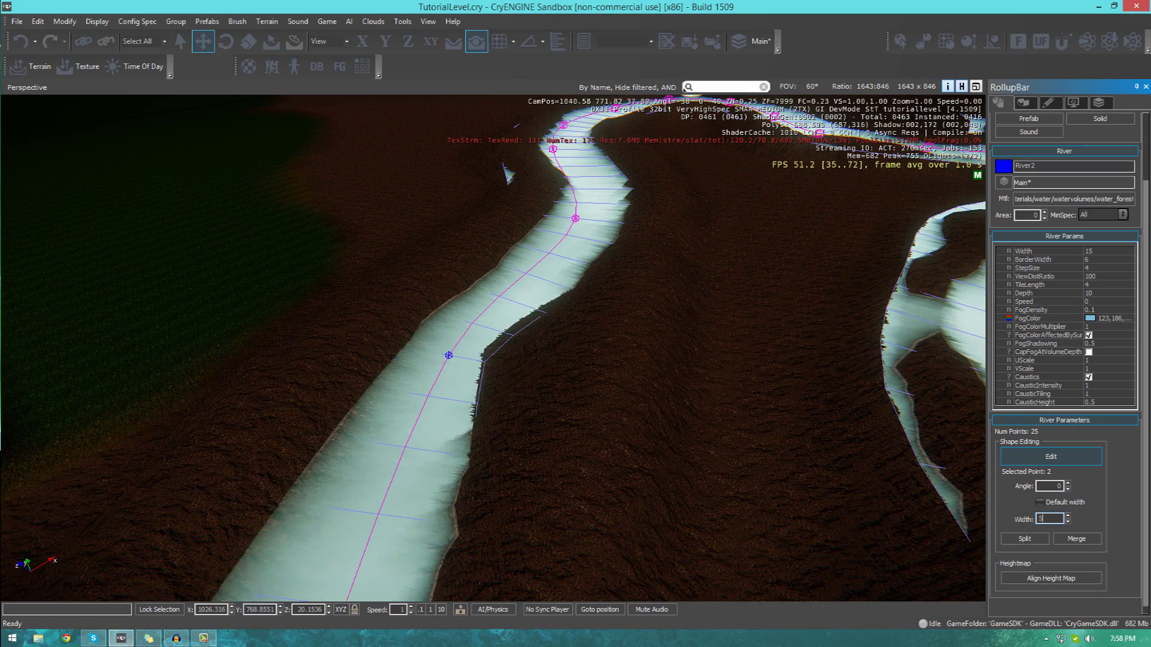
type("1")
type("10")
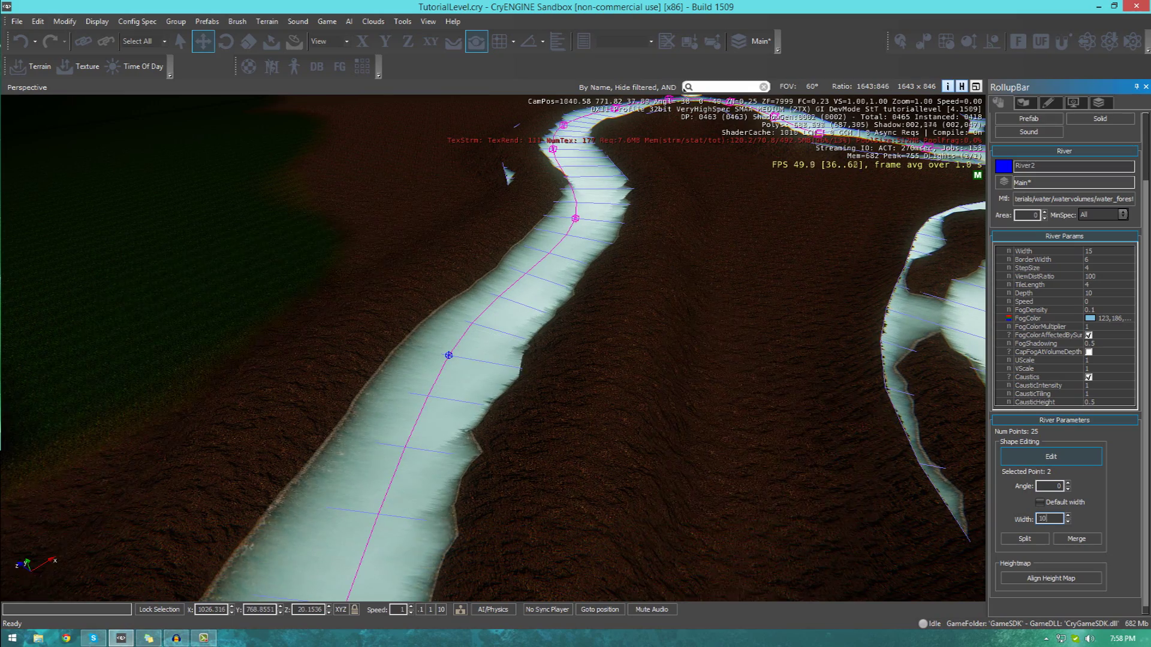
Reposition point 1 of the river near the cave mouth and undo the last shift of the river
right_click_drag(574, 393, 592, 487)
key("a")
key("d")
key("w")
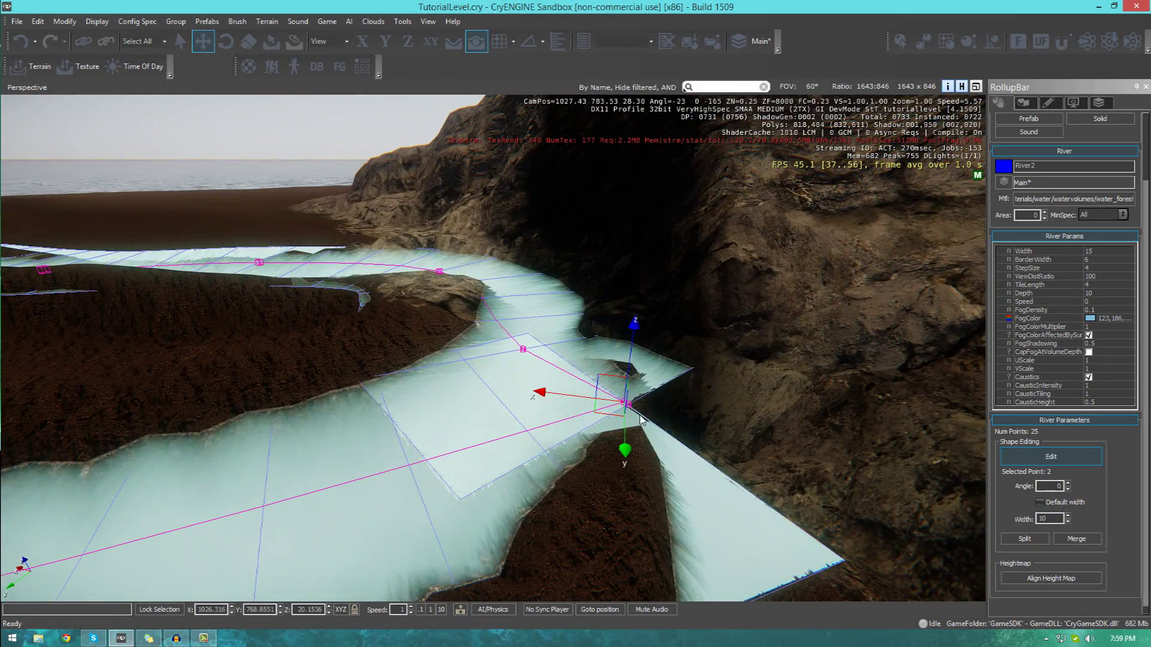
left_click_drag(629, 407, 216, 537)
right_click_drag(704, 510, 678, 513)
left_click_drag(719, 414, 664, 365)
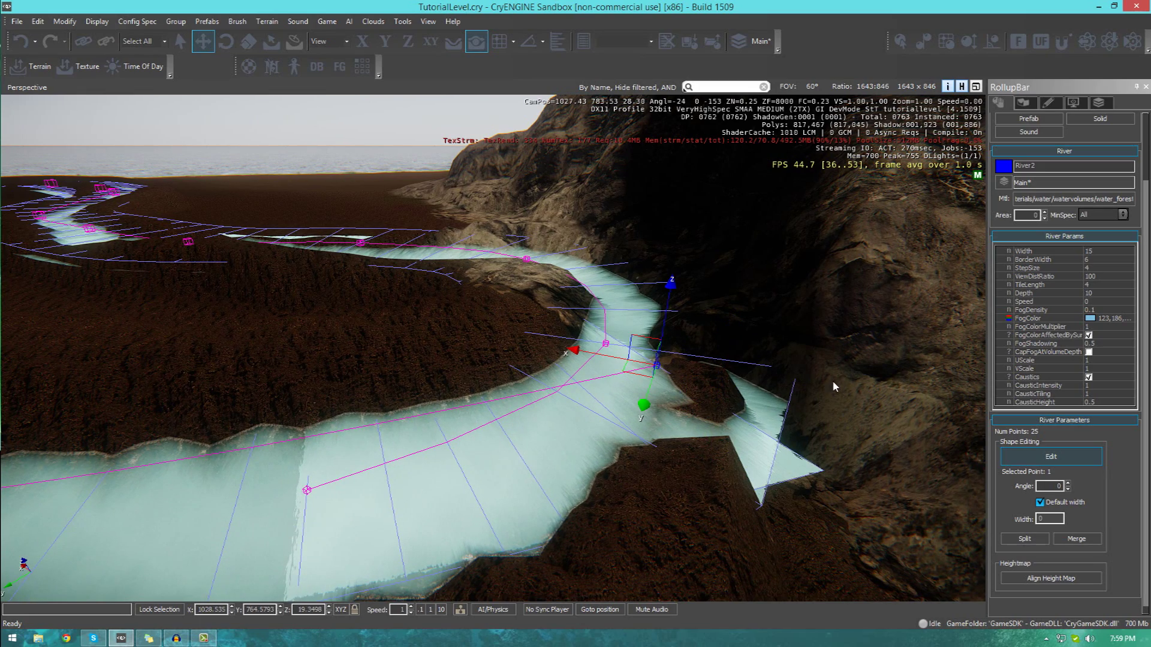
key("ctrl+z")
Move point 4 of the river away from the bank into the middle of the channel
key("w")
right_click_drag(846, 388, 773, 380)
key("s")
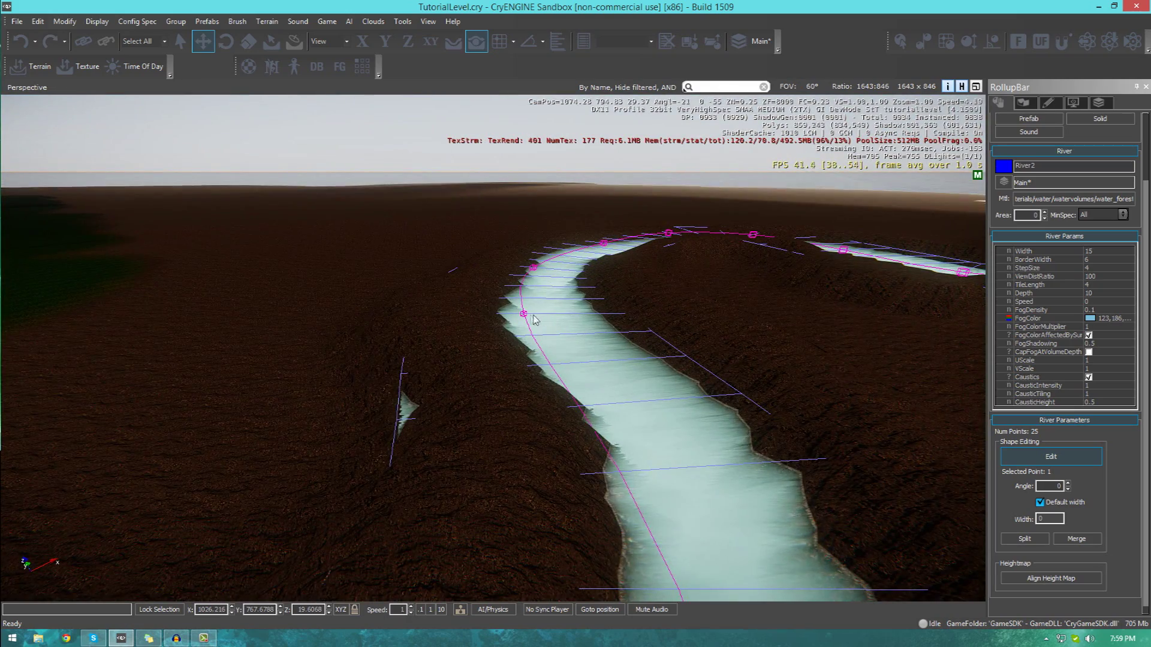
left_click_drag(529, 315, 575, 320)
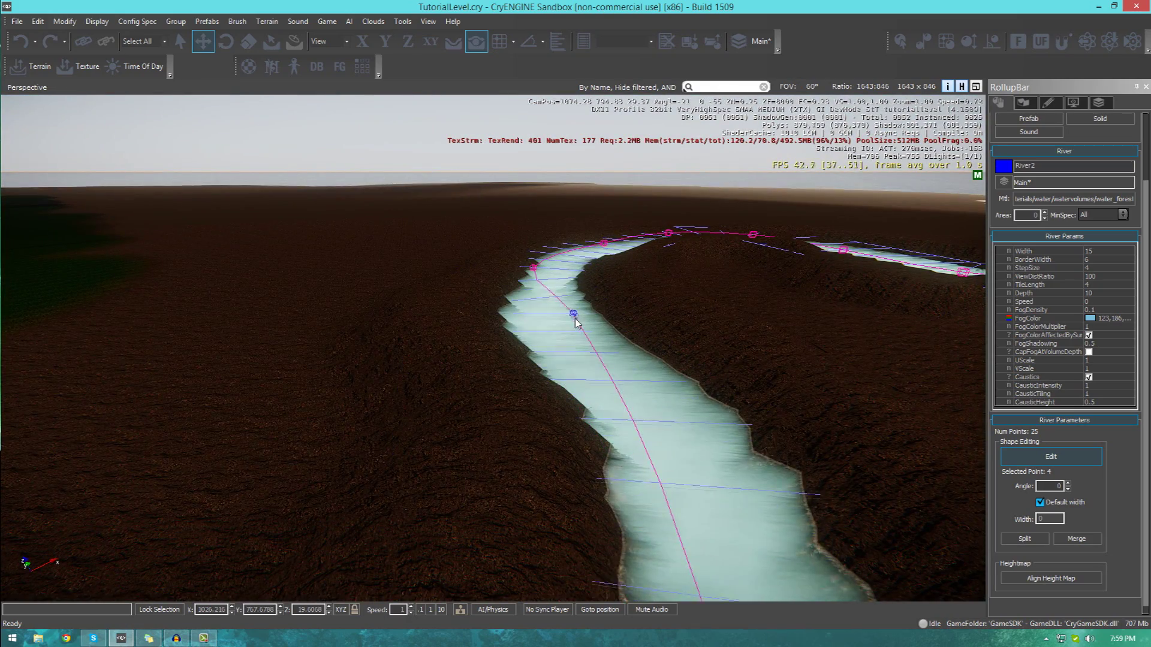
Move point 7 into the channel at the sharp bend, override its default width and set it to 10
key("d")
right_click_drag(586, 339, 483, 338)
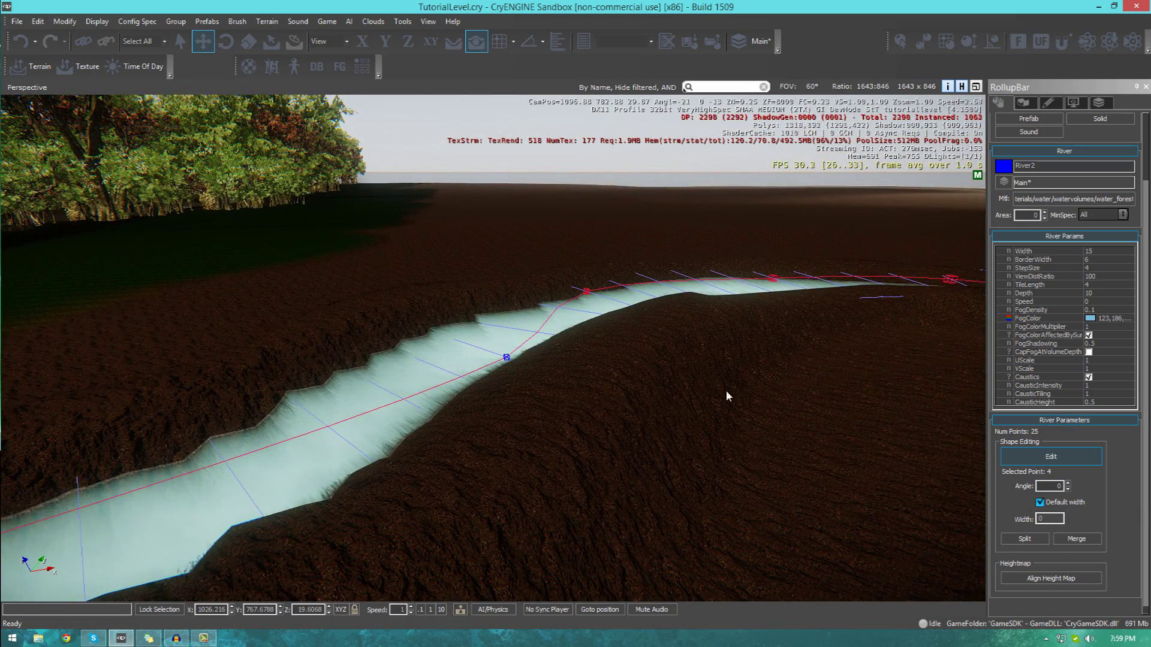
key("s")
right_click_drag(728, 396, 654, 425)
right_click_drag(479, 414, 640, 369)
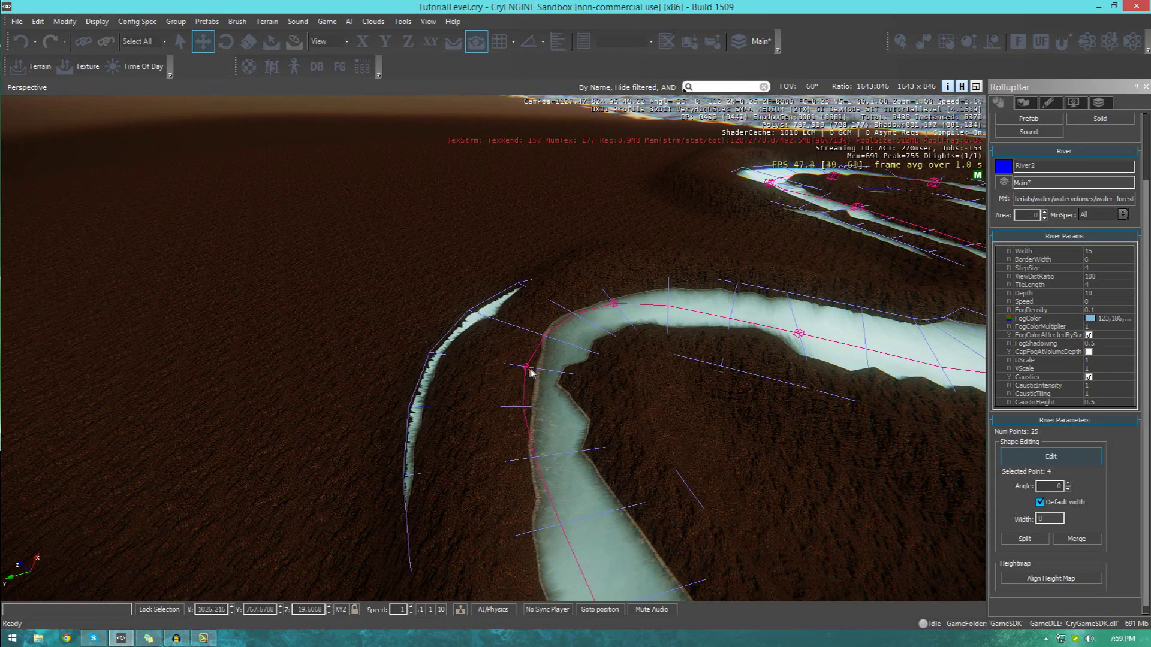
left_click_drag(523, 373, 566, 380)
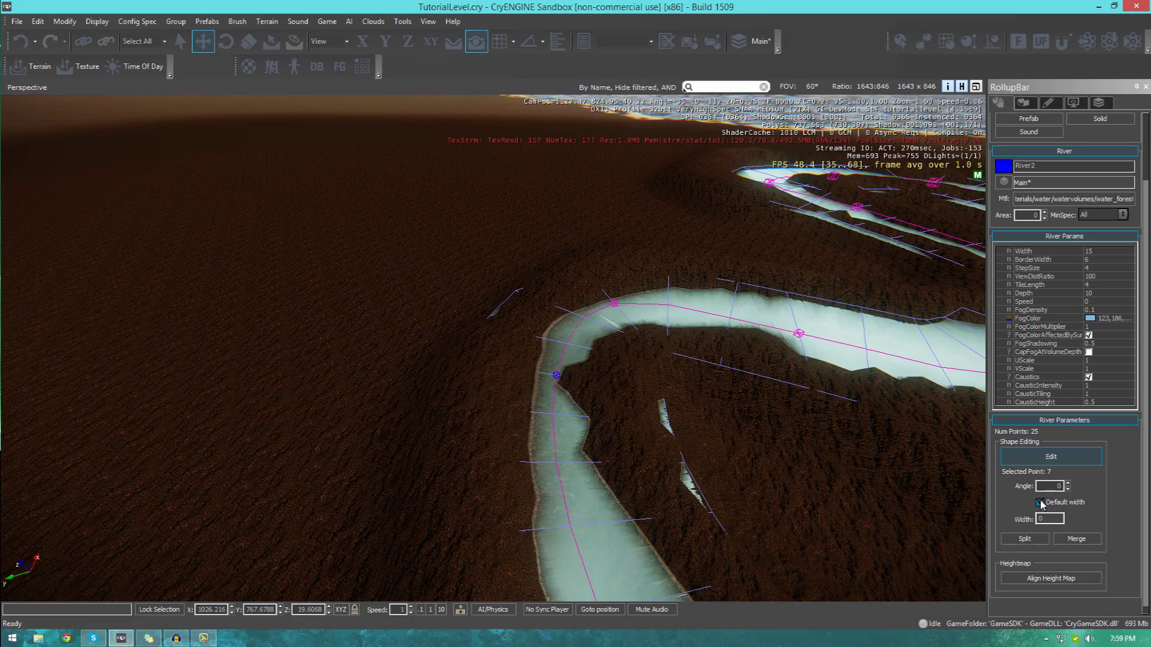
left_click(1041, 503)
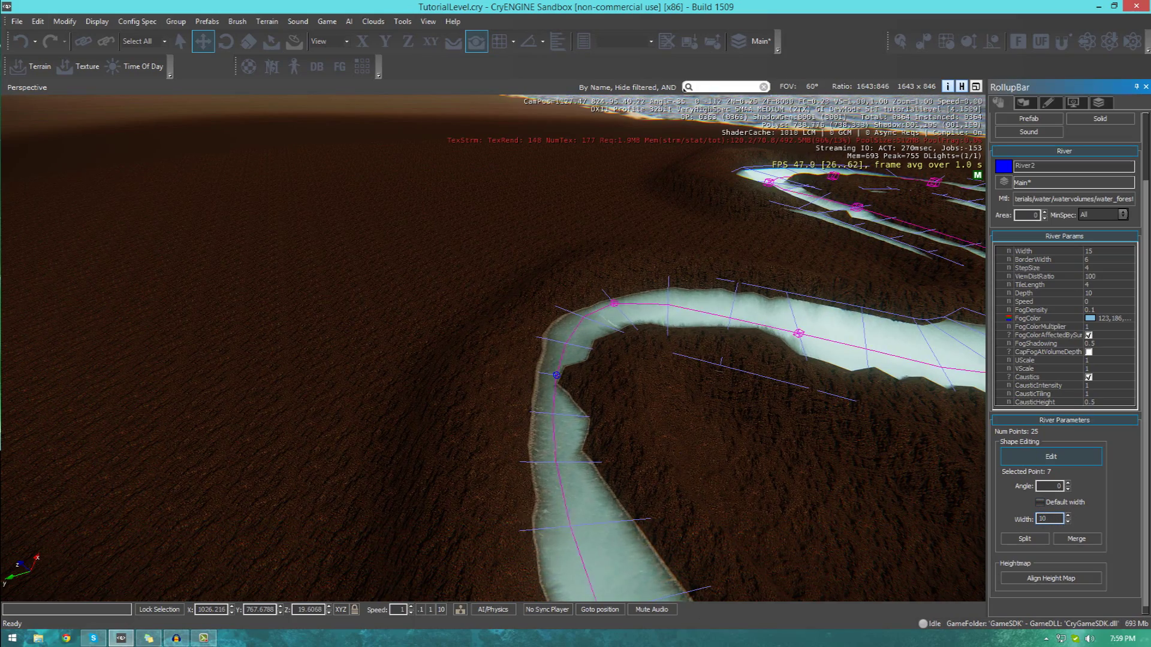
Shift point 11 slightly within the narrow part of the channel, override its default width and set it to 10
key("w")
mouse_move(527, 508)
right_mouse_down()
mouse_move(548, 479)
mouse_move(531, 502)
right_mouse_up()
key("d")
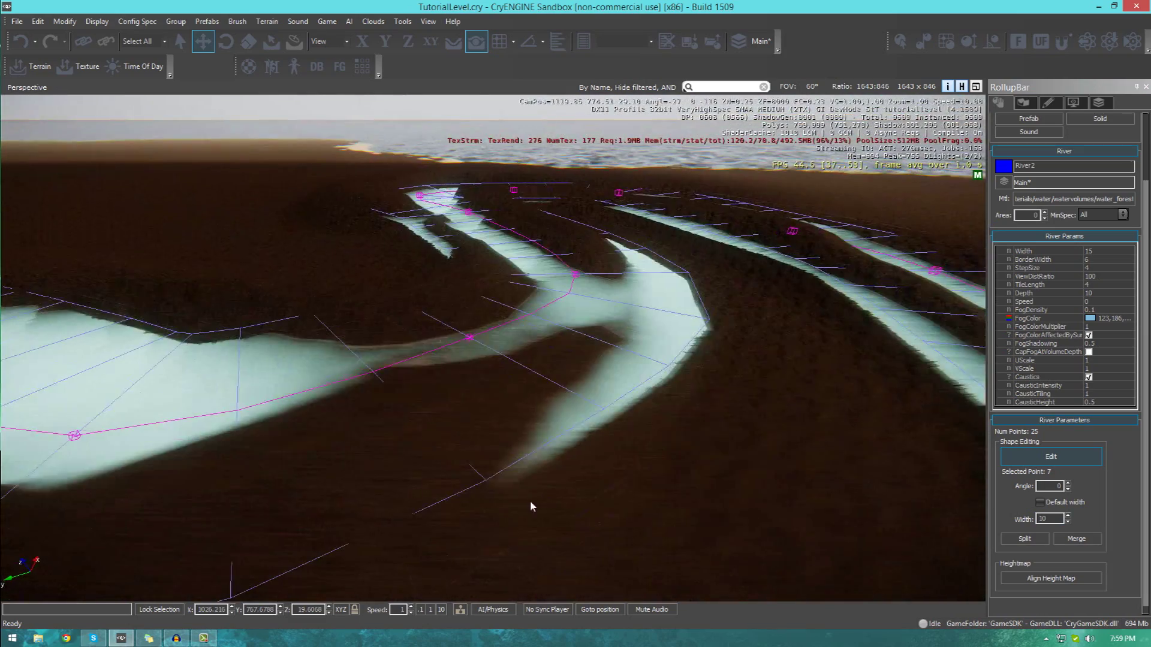
left_click(476, 338)
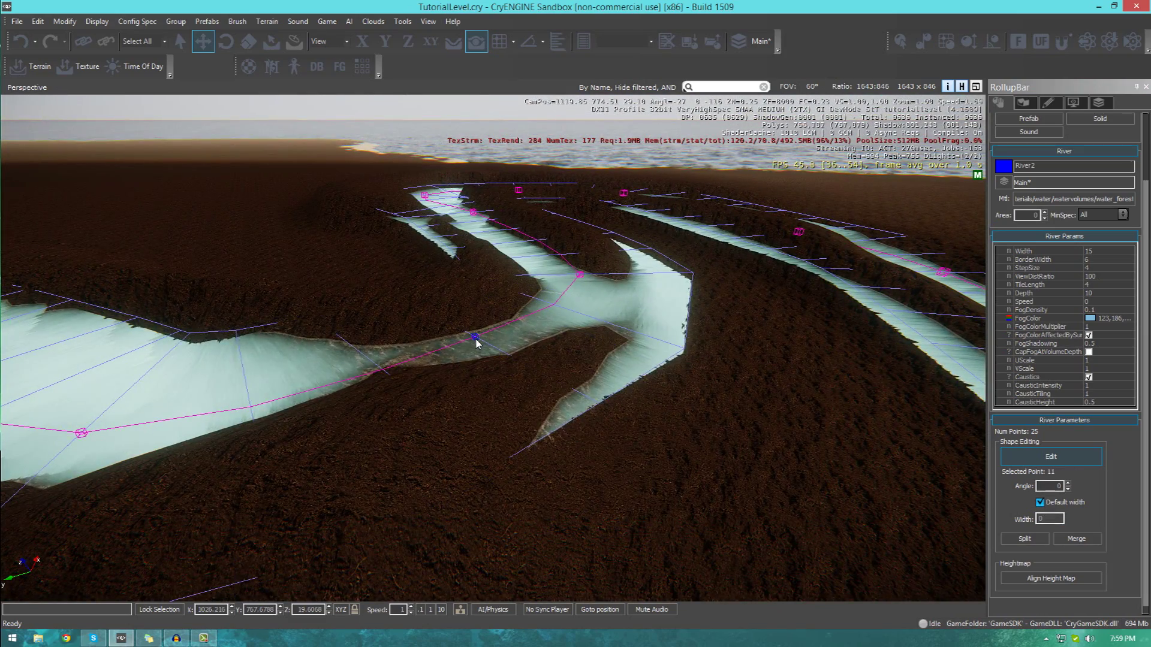
left_click_drag(476, 342, 456, 336)
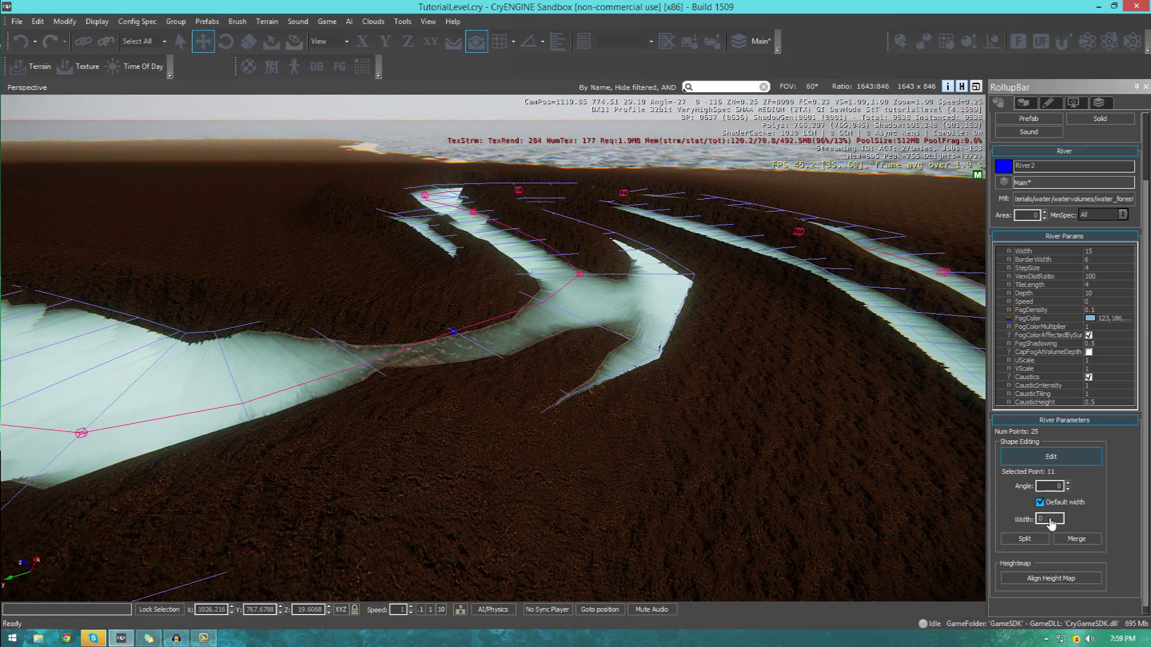
left_click(1040, 503)
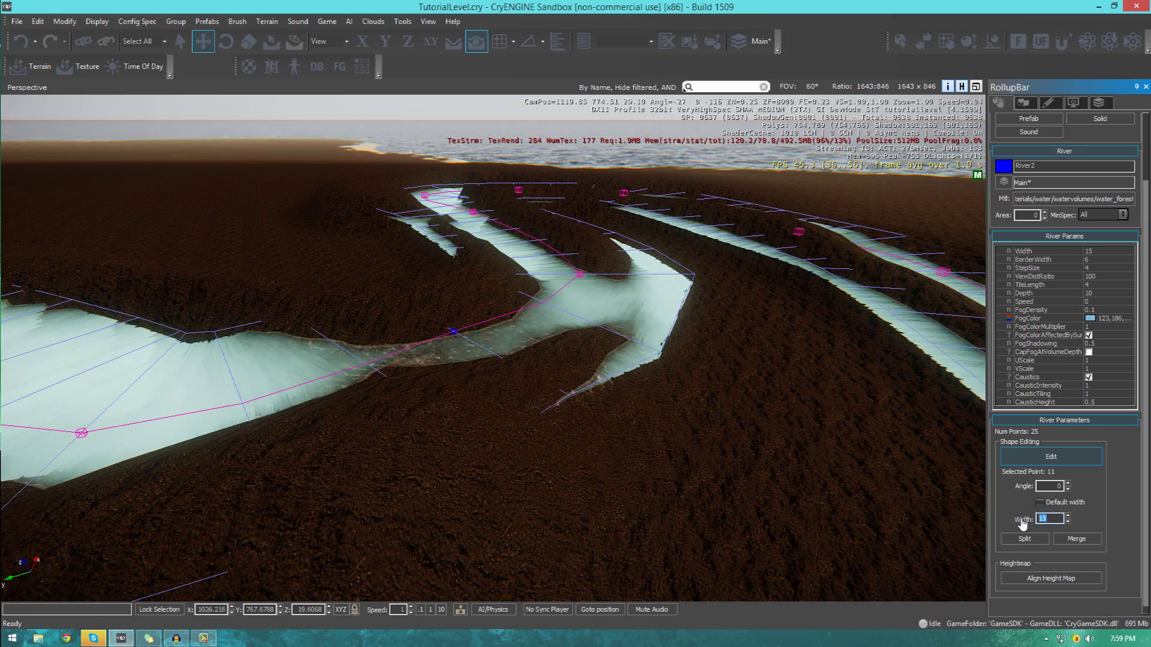
type("10")
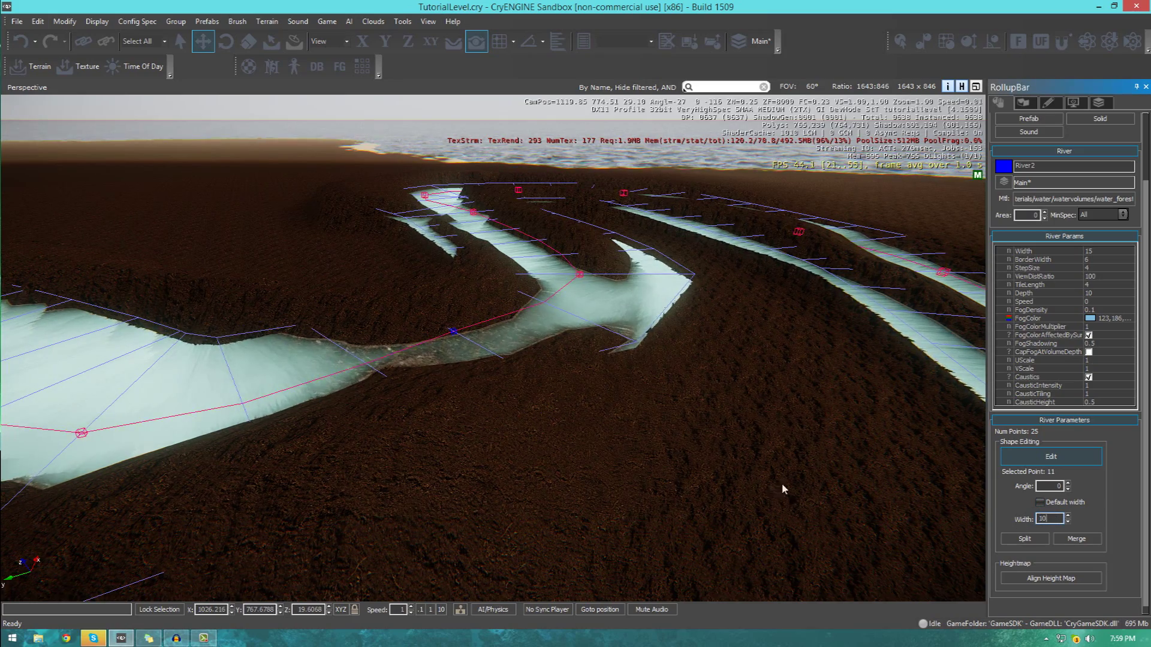
Reposition point 12 inside the channel bend after undoing a first attempt at moving it
key("w")
key("d")
right_click_drag(782, 484, 732, 465)
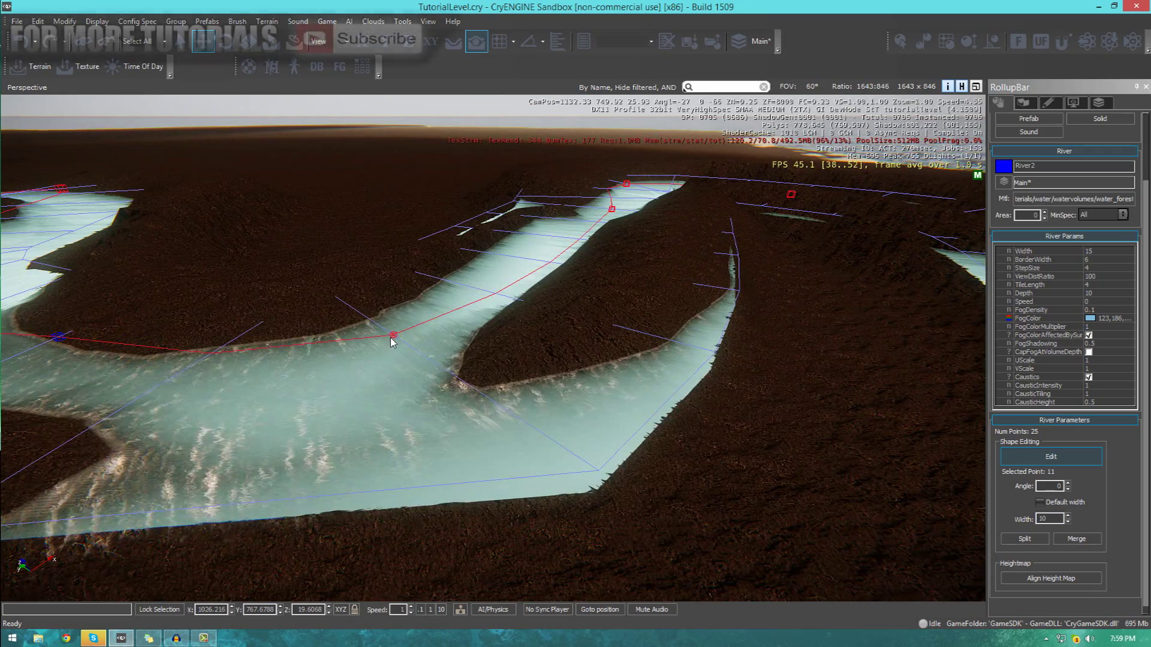
mouse_move(390, 338)
left_mouse_down()
mouse_move(408, 344)
mouse_move(373, 321)
mouse_move(386, 319)
left_mouse_up()
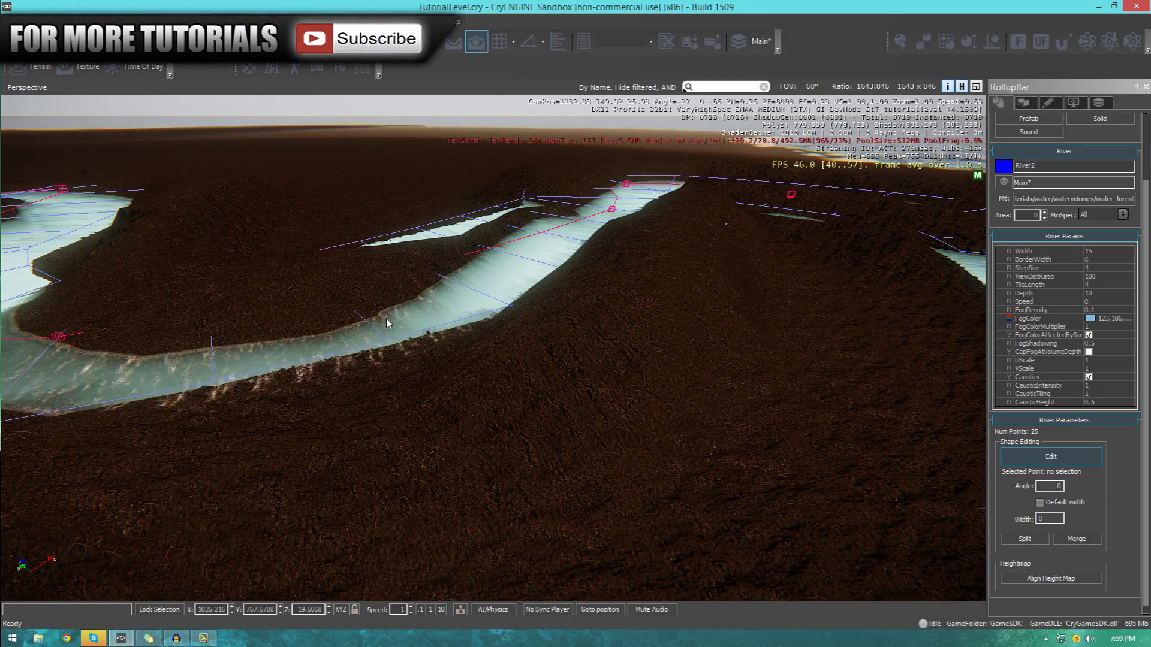
key("ctrl+y")
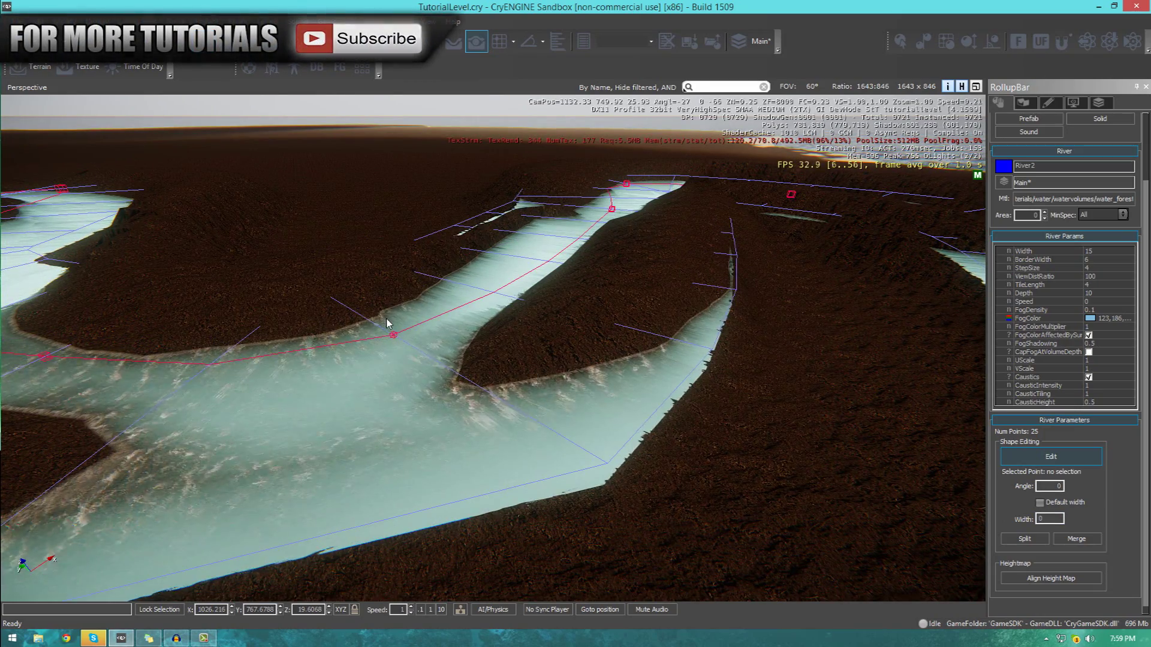
left_click(393, 334)
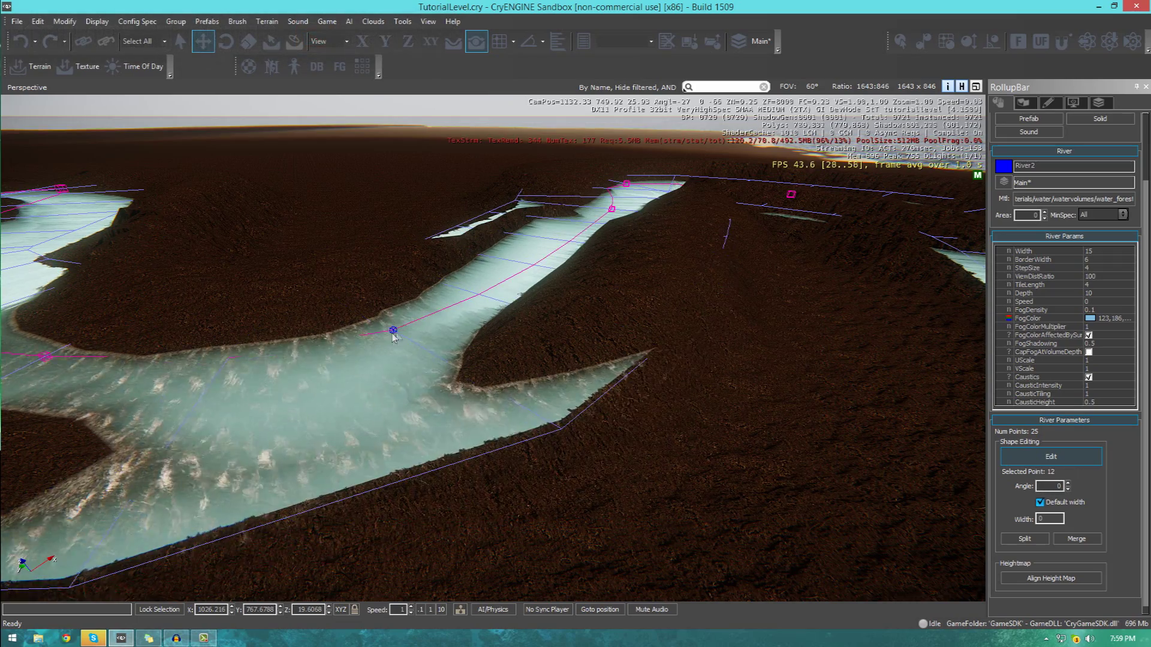
left_click_drag(393, 333, 397, 358)
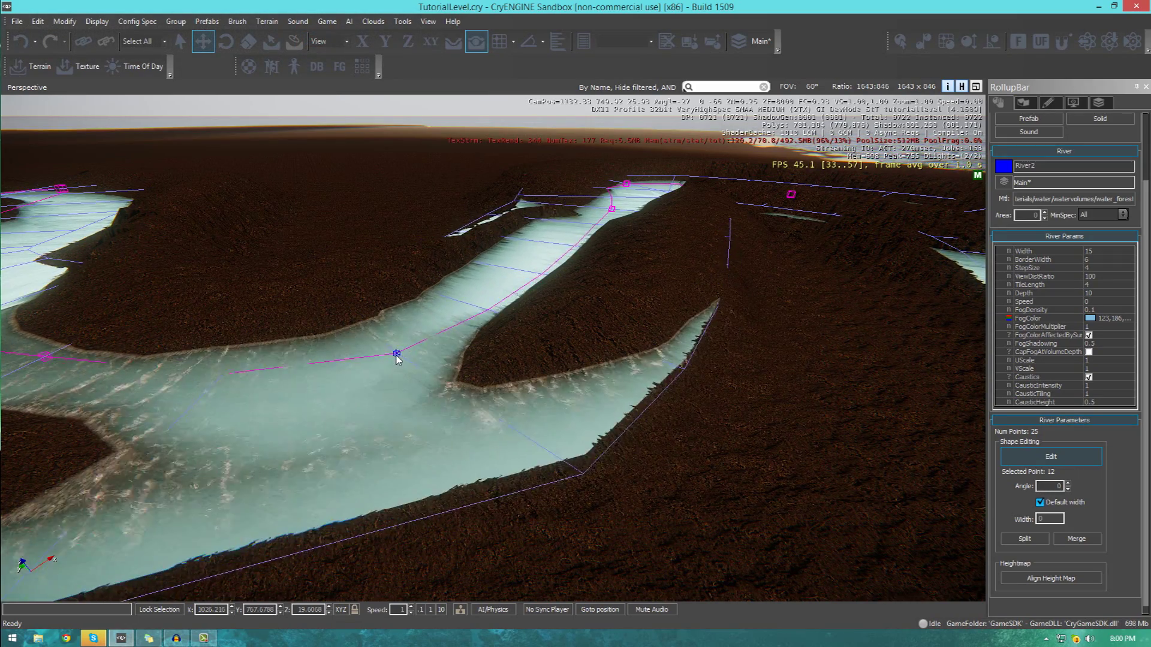
Inspect how the edited river fits its channel along the way back to the cave mouth
key("w")
right_click_drag(451, 340, 66, 330)
key("w")
key("w")
key("w")
key("w")
key("s")
key("w")
key("w")
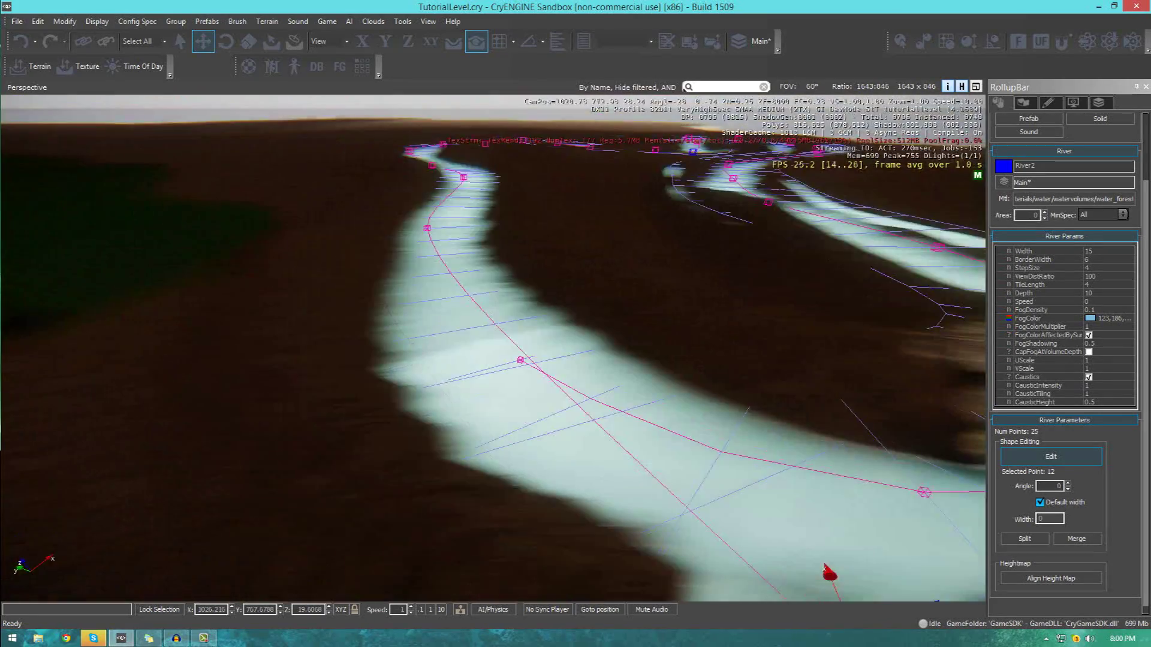
key("w")
right_click_drag(393, 375, 454, 340)
key("s")
key("w")
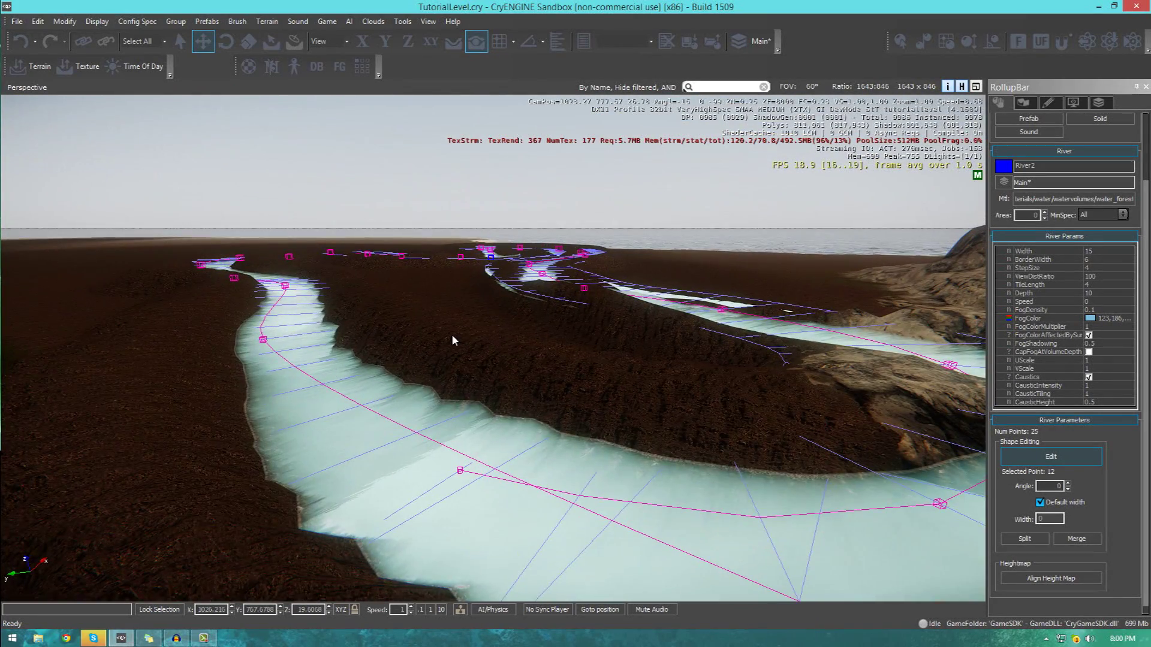
Open the river's border width for editing and undo the height map alignment along the channel
left_click(1093, 261)
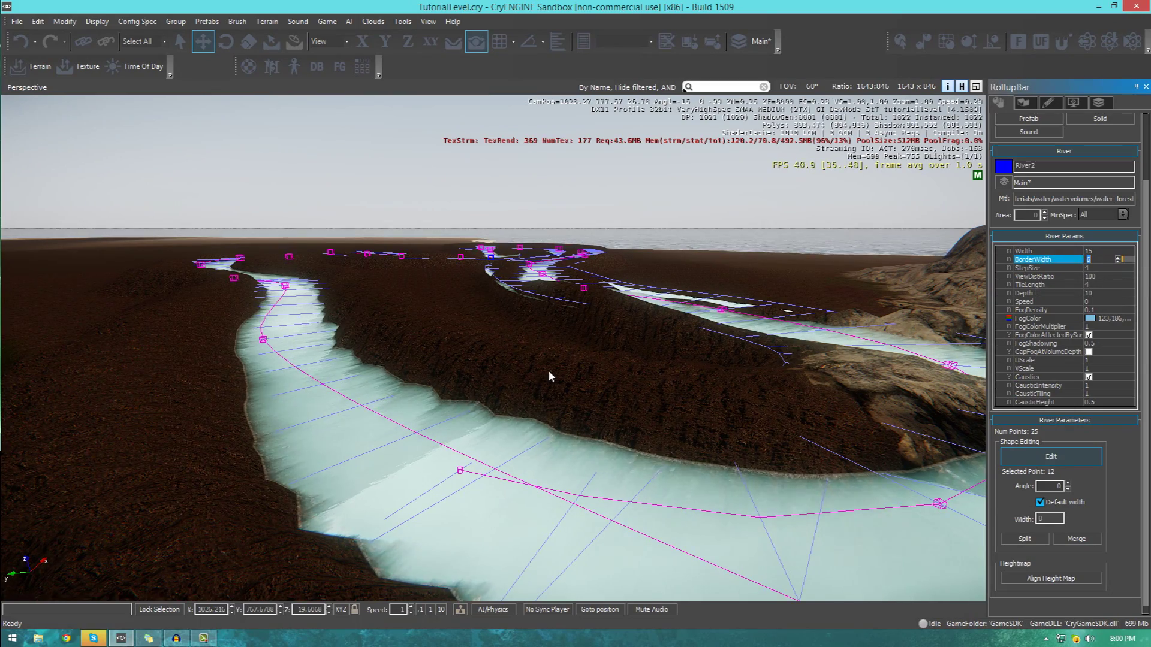
right_click_drag(551, 376, 567, 382)
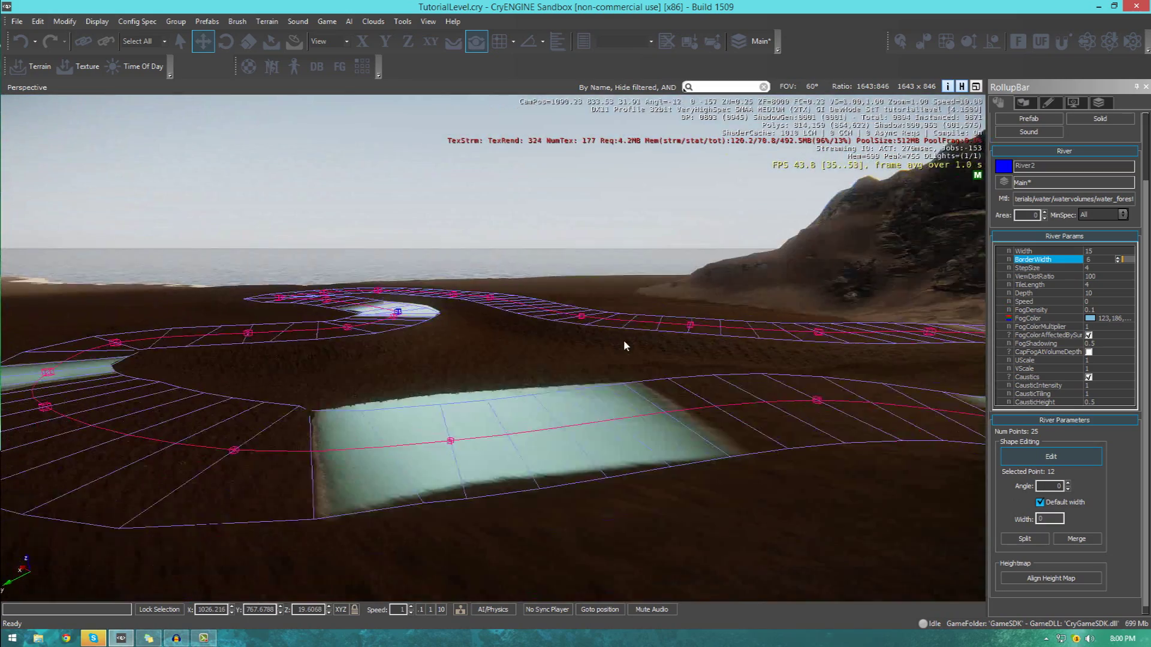
key("ctrl+z")
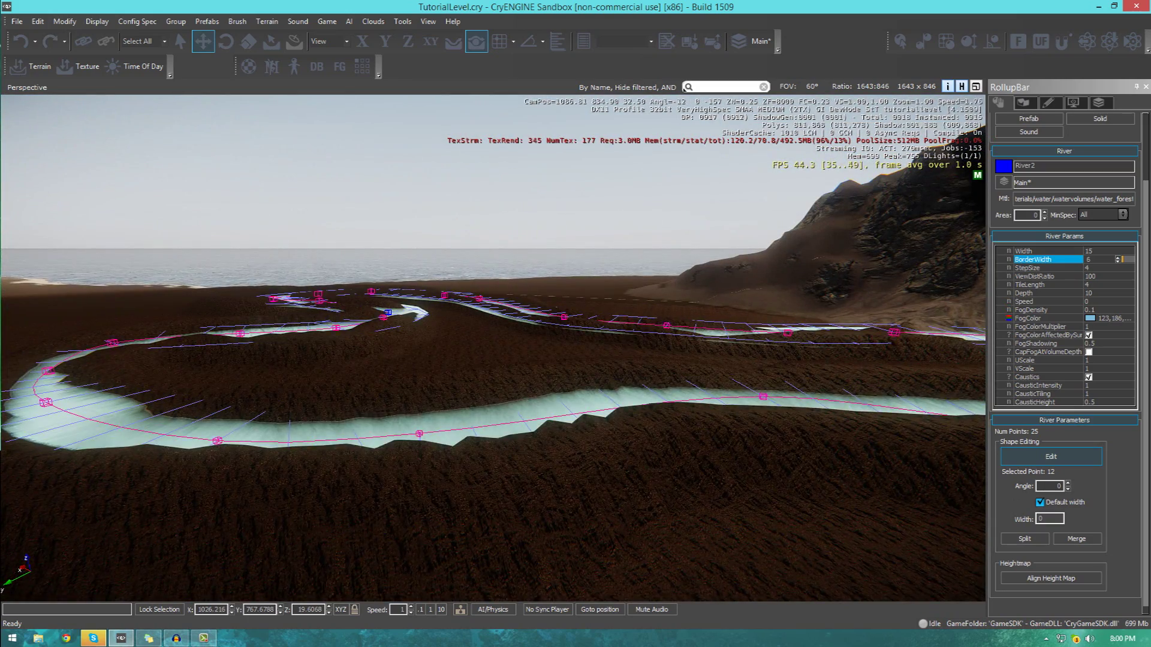
Set the river's view distance ratio to 0
key("w")
right_click_drag(493, 348, 819, 314)
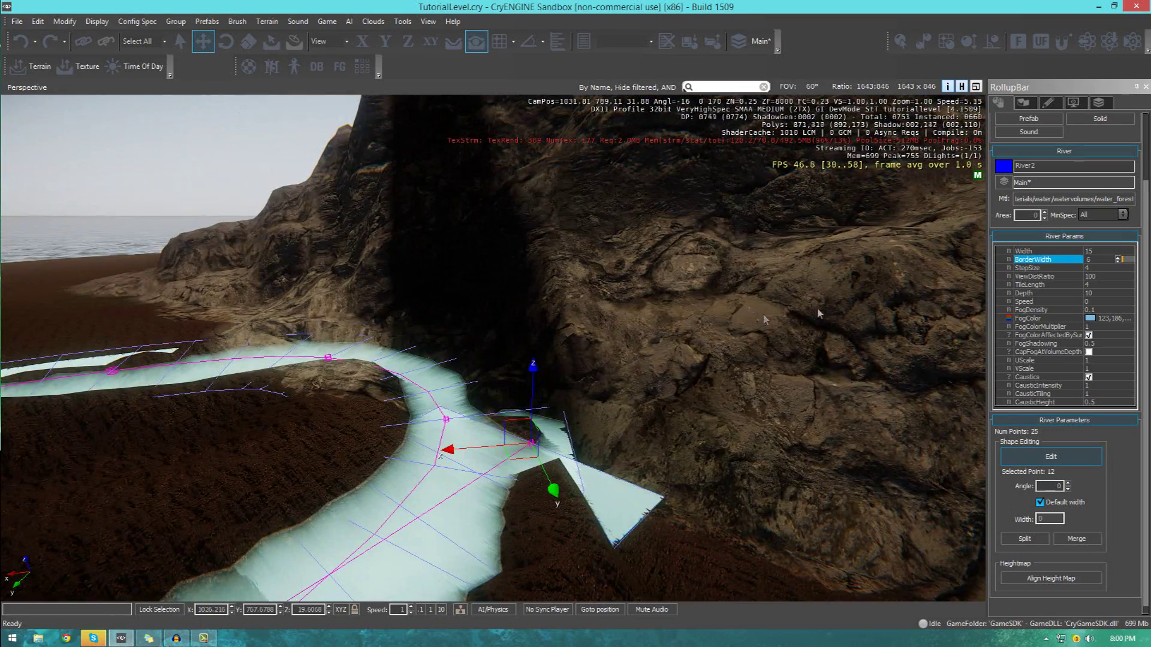
left_click(1095, 278)
key("s")
right_click_drag(690, 348, 473, 347)
key("w")
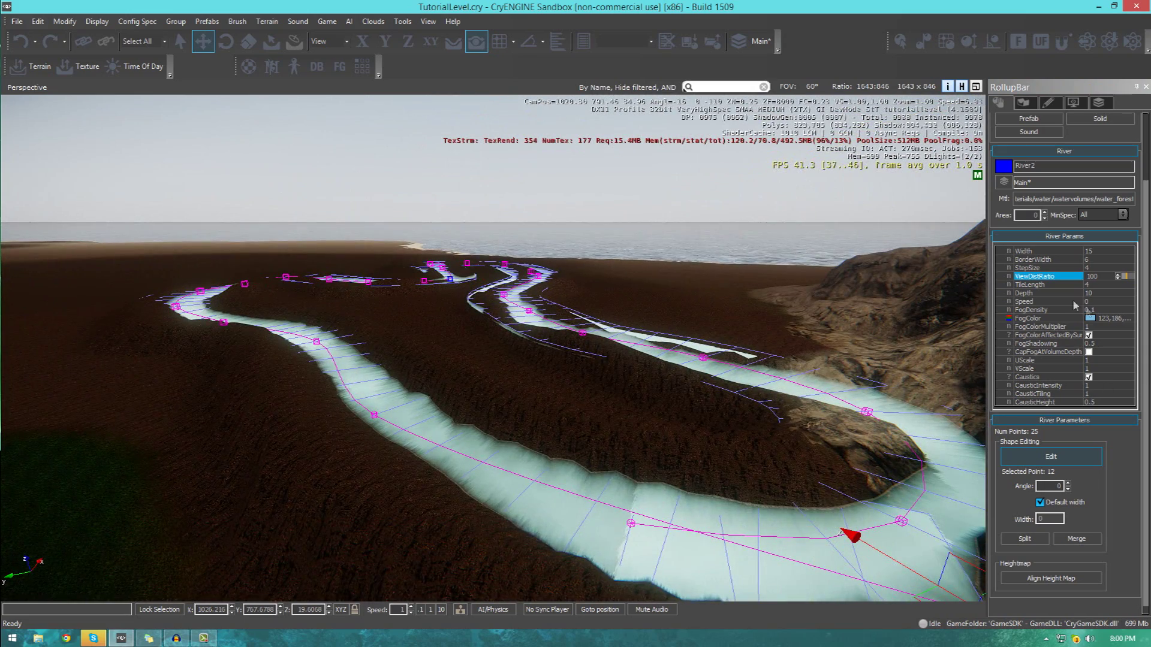
left_click(1100, 276)
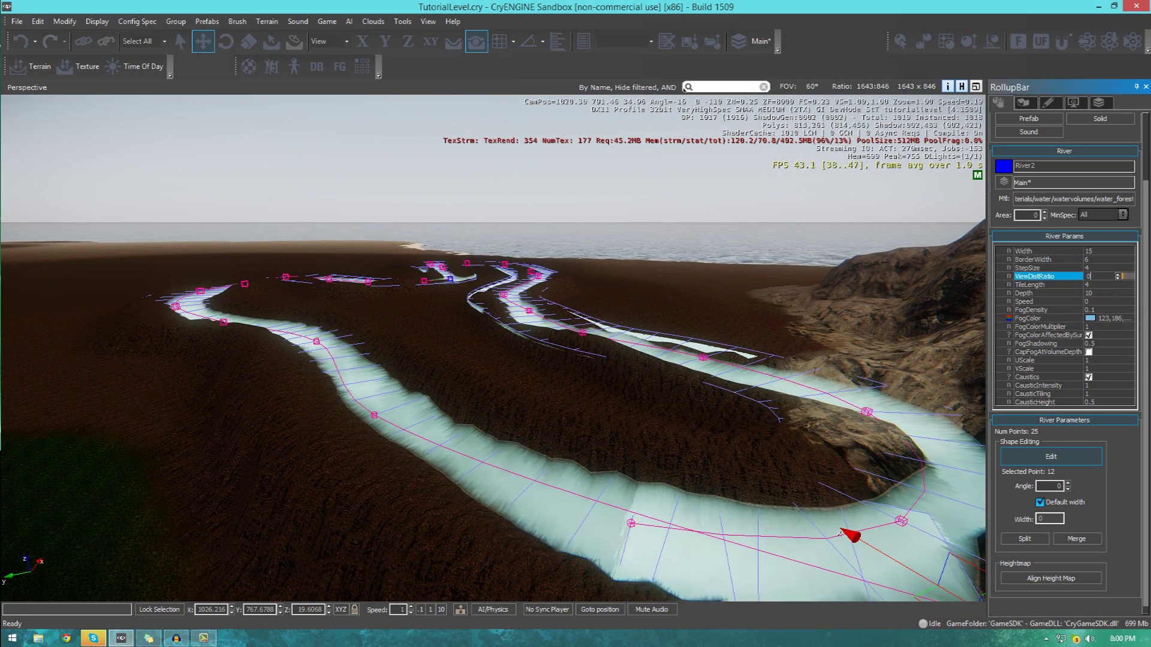
Inspect the river around the cave mouth and restore its view distance ratio to 100
key("s")
mouse_move(492, 348)
right_mouse_down()
mouse_move(560, 344)
mouse_move(498, 347)
mouse_move(512, 347)
right_mouse_up()
key("w")
key("s")
key("d")
key("d")
right_click_drag(974, 269, 953, 270)
key("w")
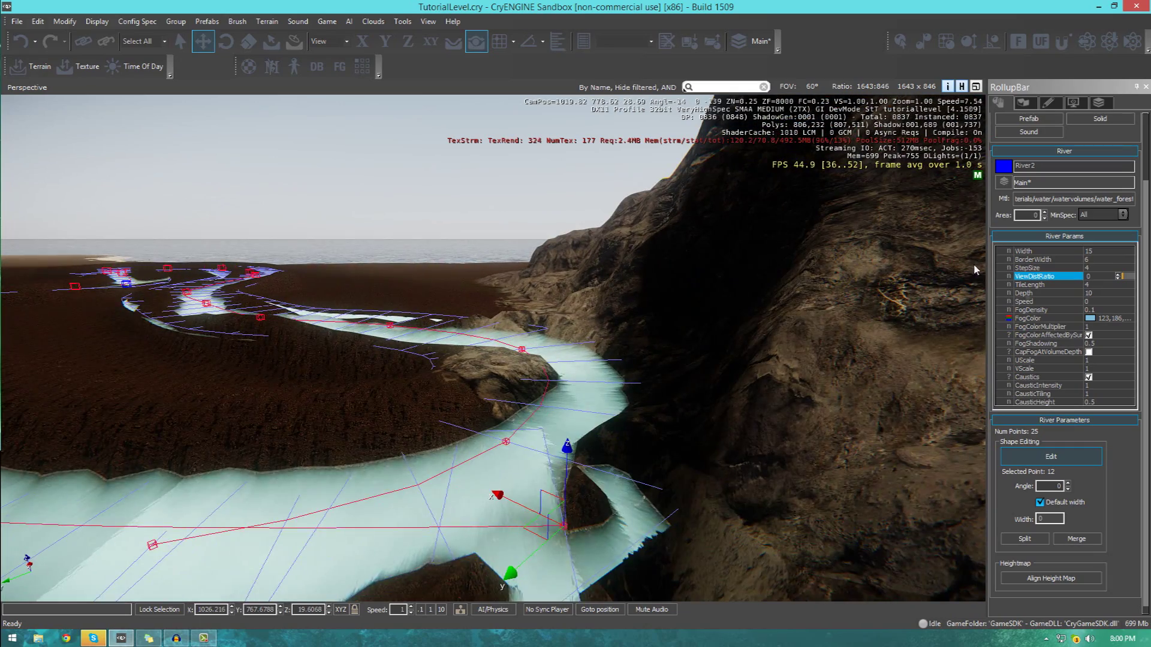
left_click(1096, 285)
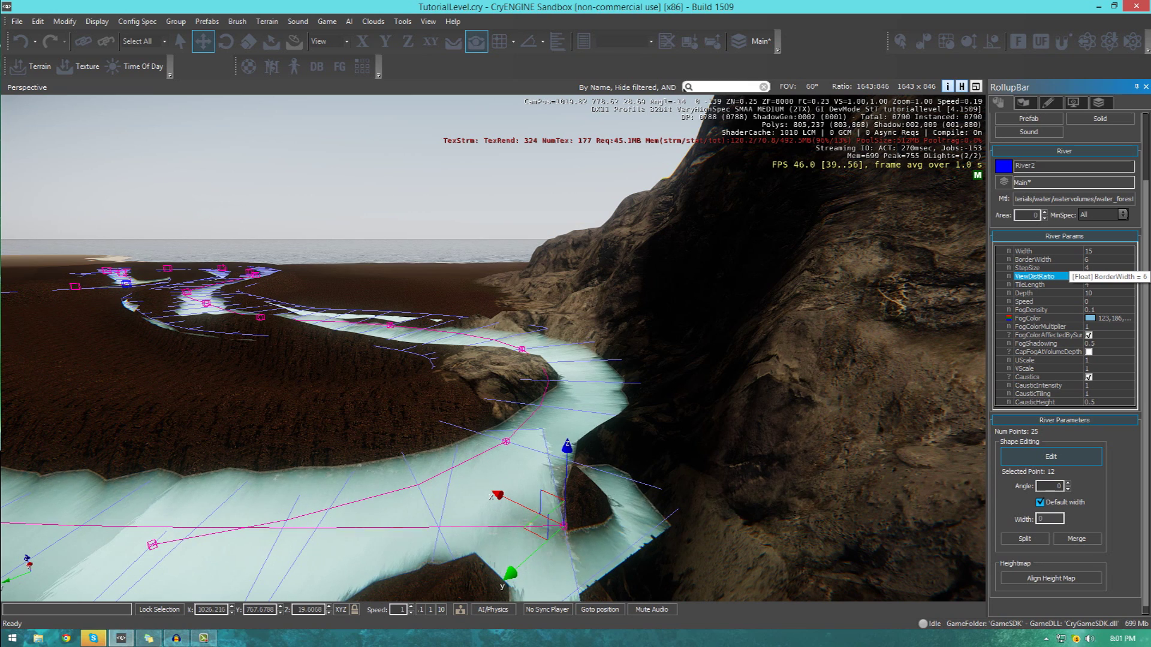
key("Return")
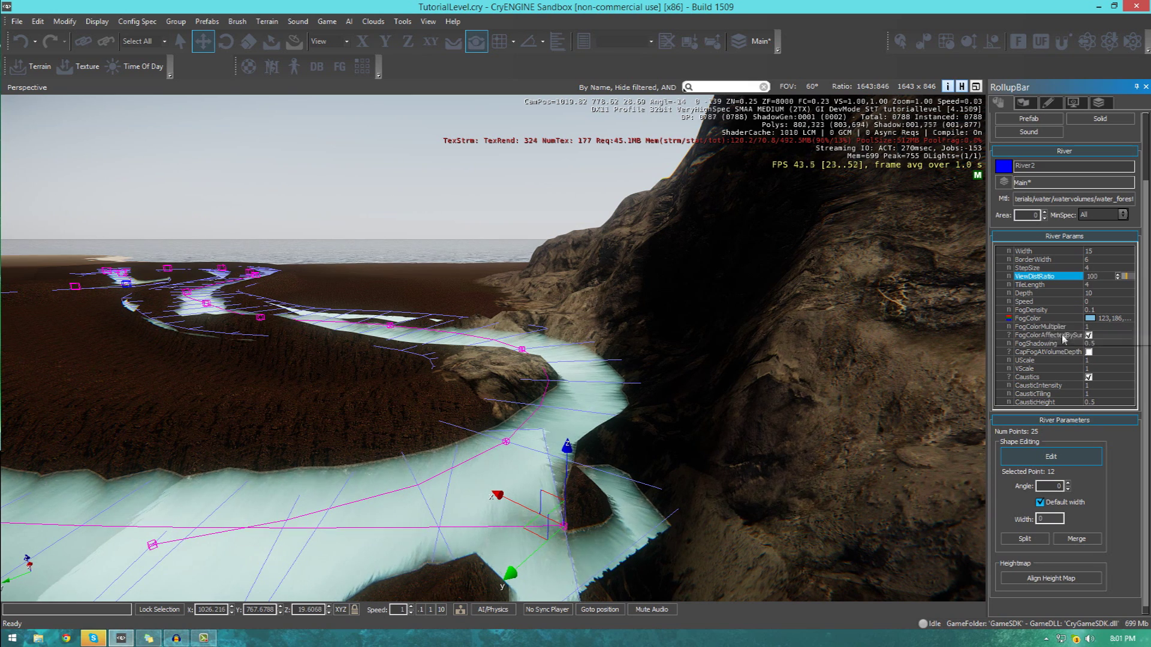
Open the river's depth for editing and play-test the far stretch in game mode, swimming below and at the water surface
left_click(1110, 294)
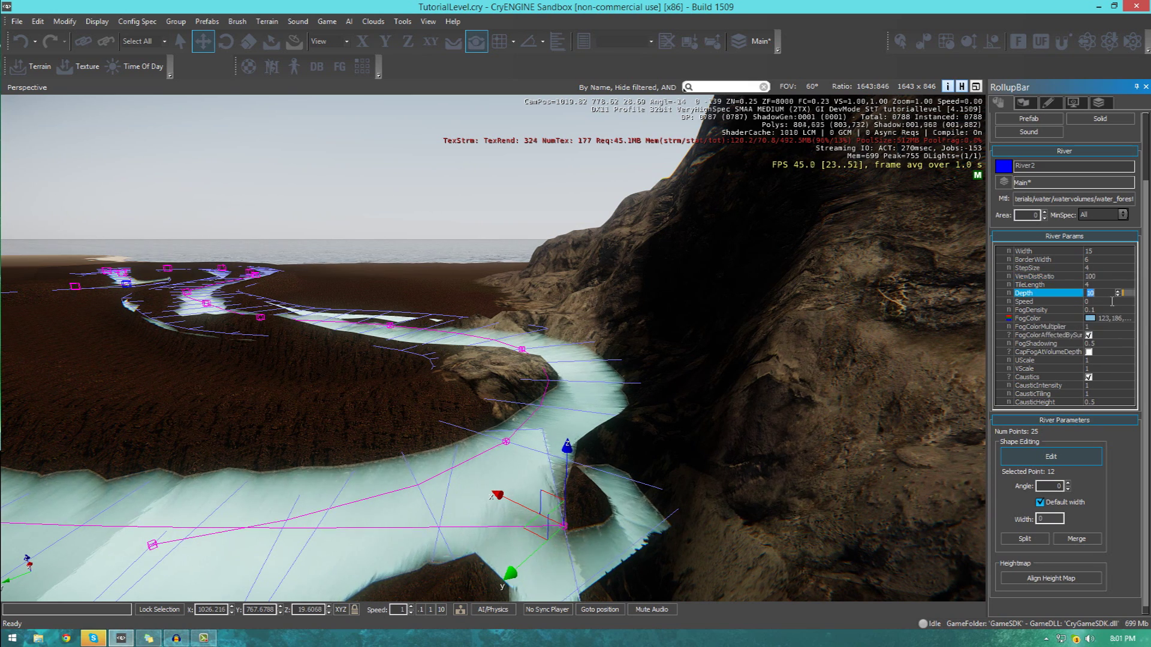
right_click_drag(779, 372, 748, 413)
key("w")
key("w")
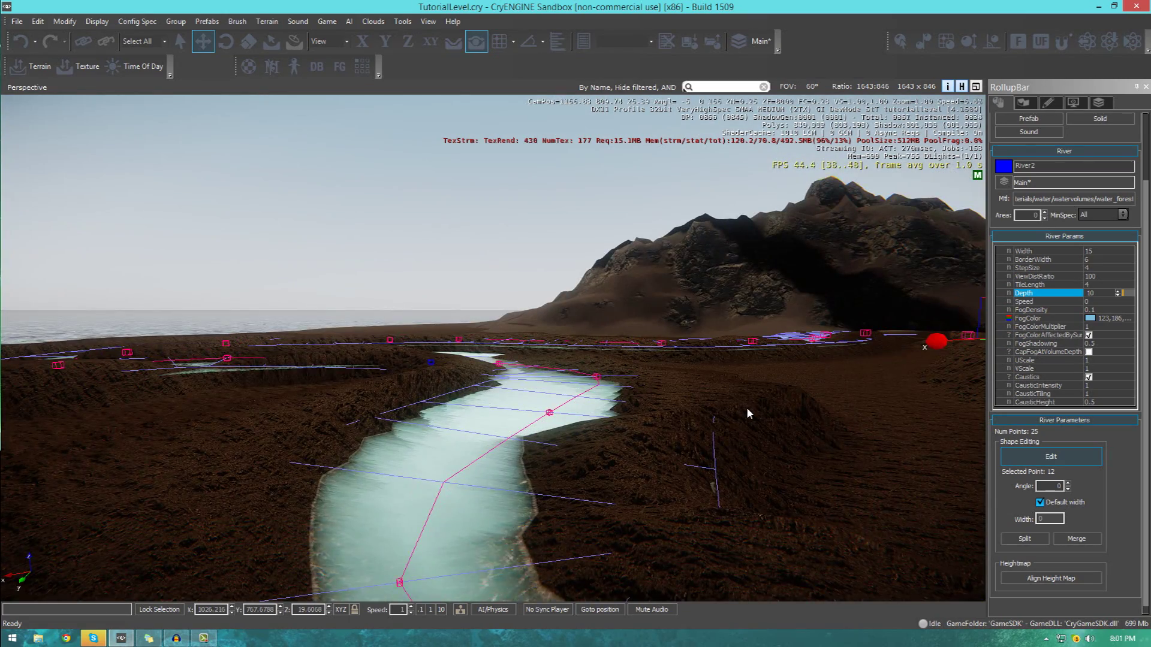
right_click_drag(746, 413, 655, 413)
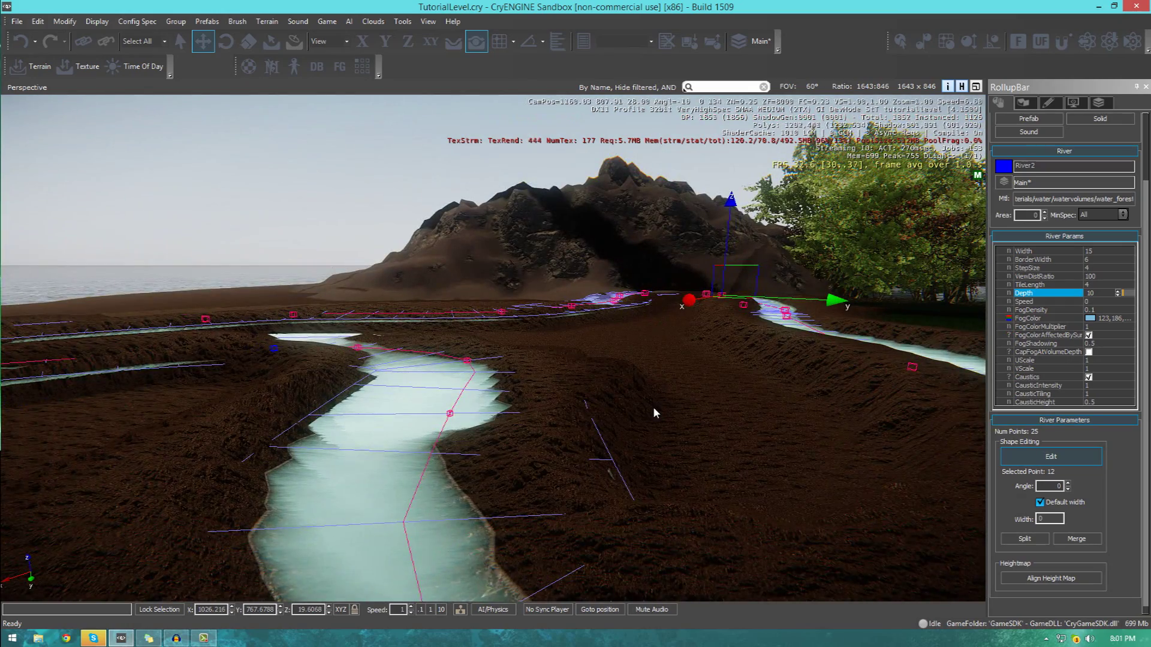
key("ctrl+g")
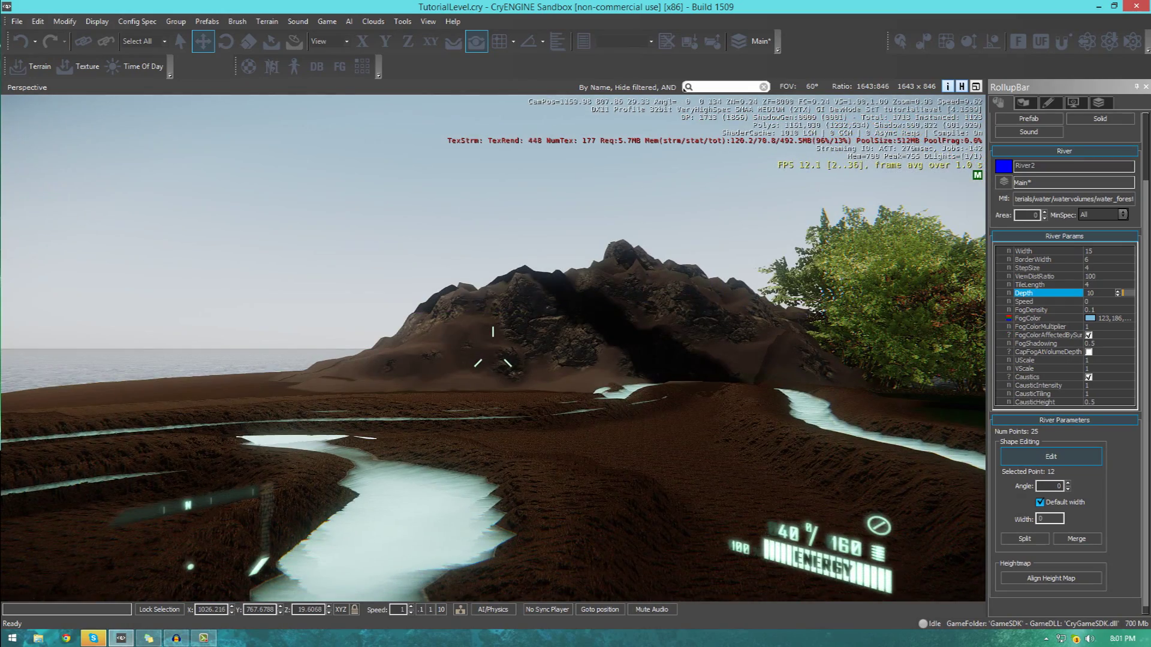
key("w")
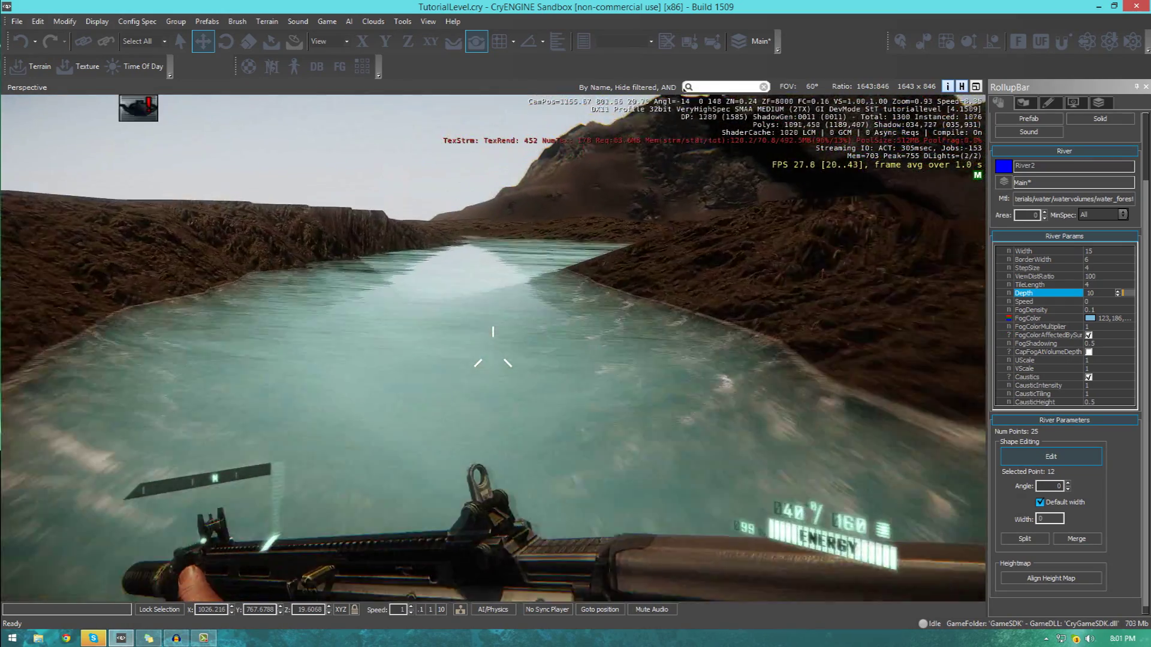
key("w")
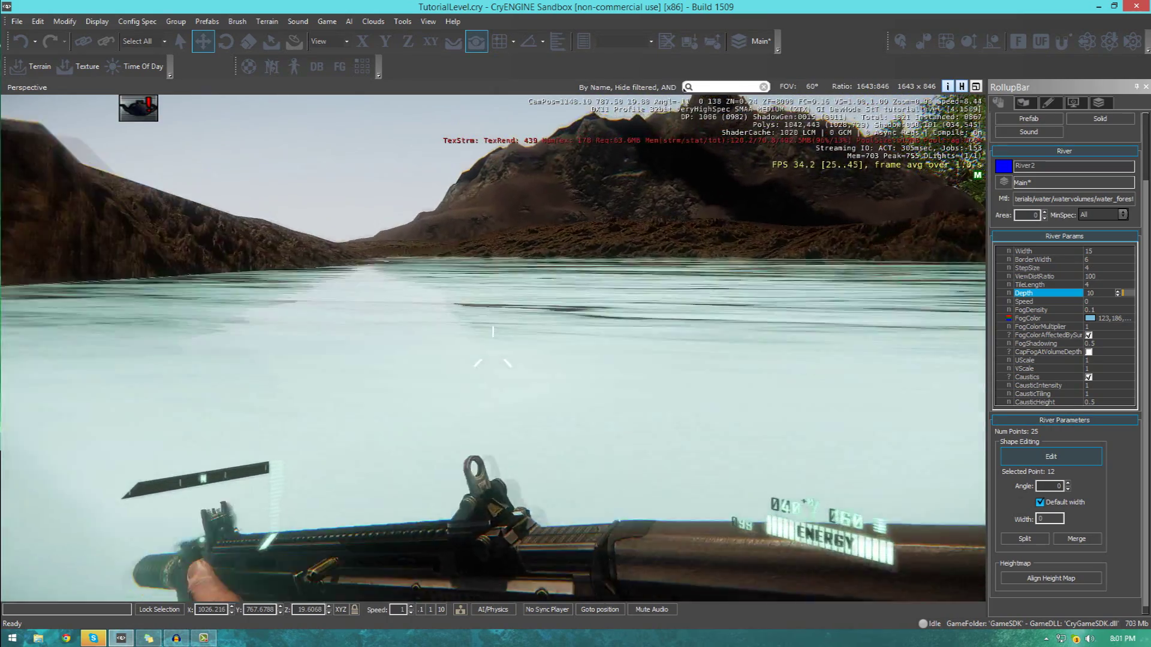
key("w")
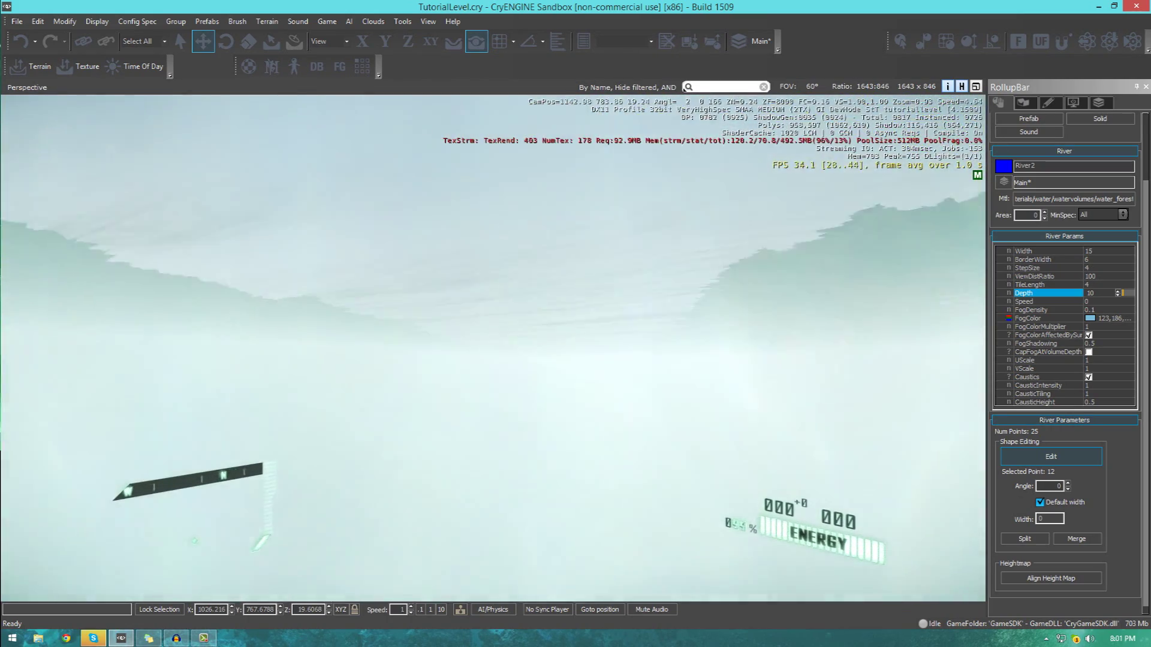
key("w")
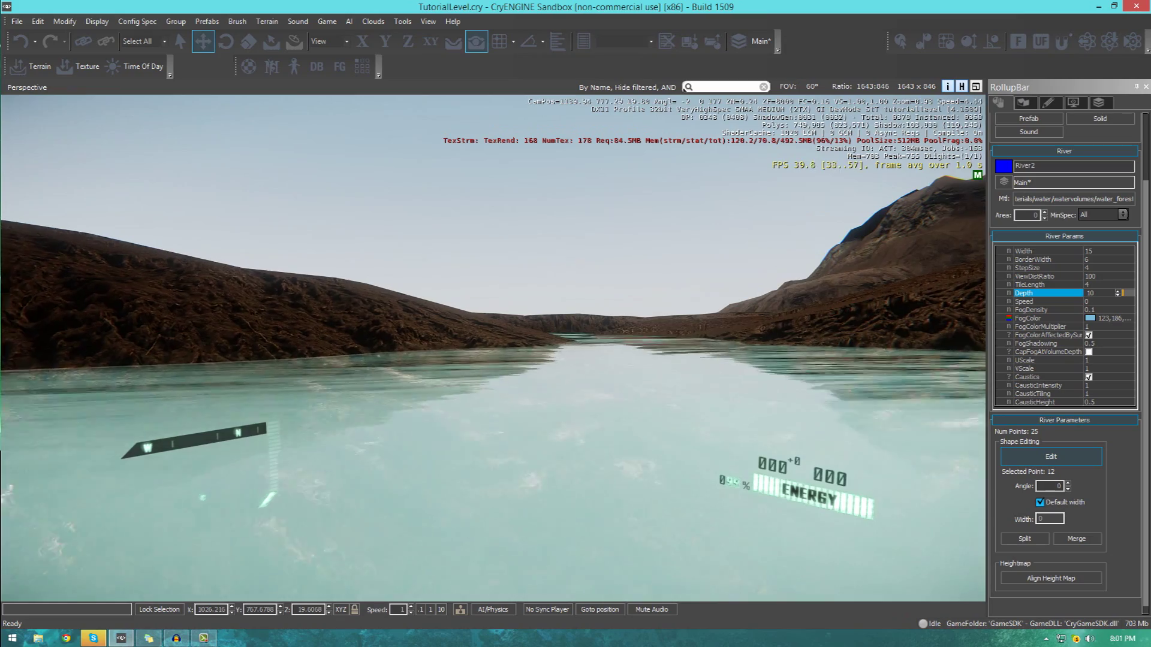
key("Escape")
Set the river's speed to 5
key("s")
right_click_drag(527, 436, 472, 348)
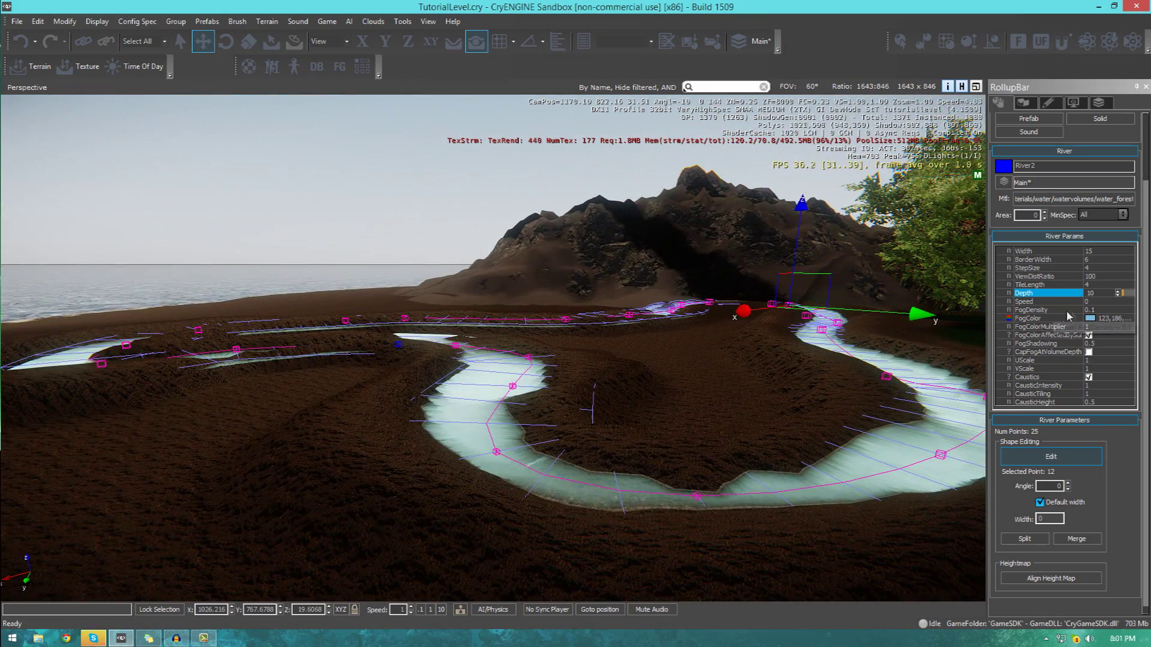
left_click(1094, 304)
key("w")
right_click_drag(599, 353, 911, 336)
key("w")
key("w")
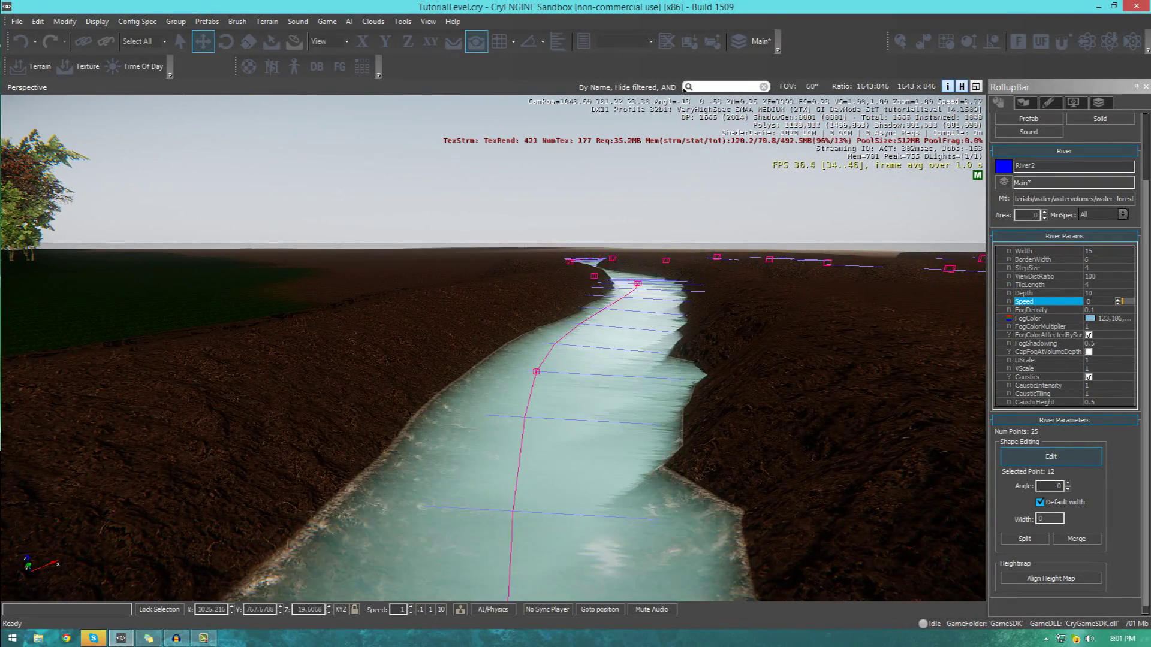
right_click_drag(701, 347, 1001, 344)
left_click_drag(1107, 304, 1008, 304)
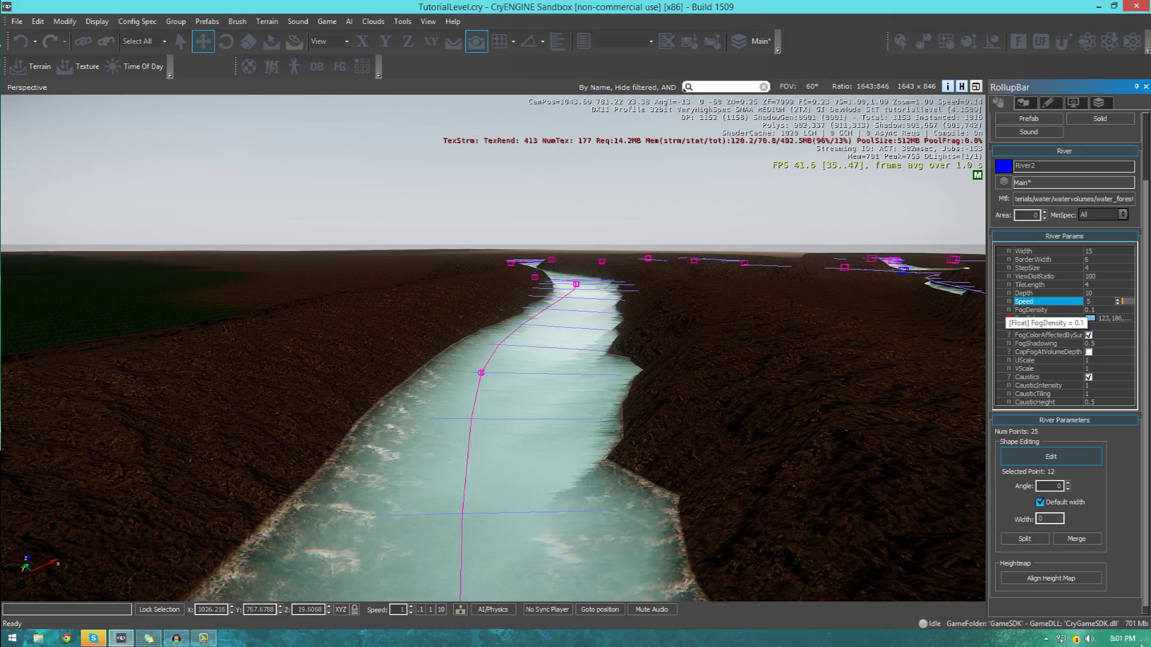
Play-test the river's flow by swimming along the channel in game mode
key("ctrl+g")
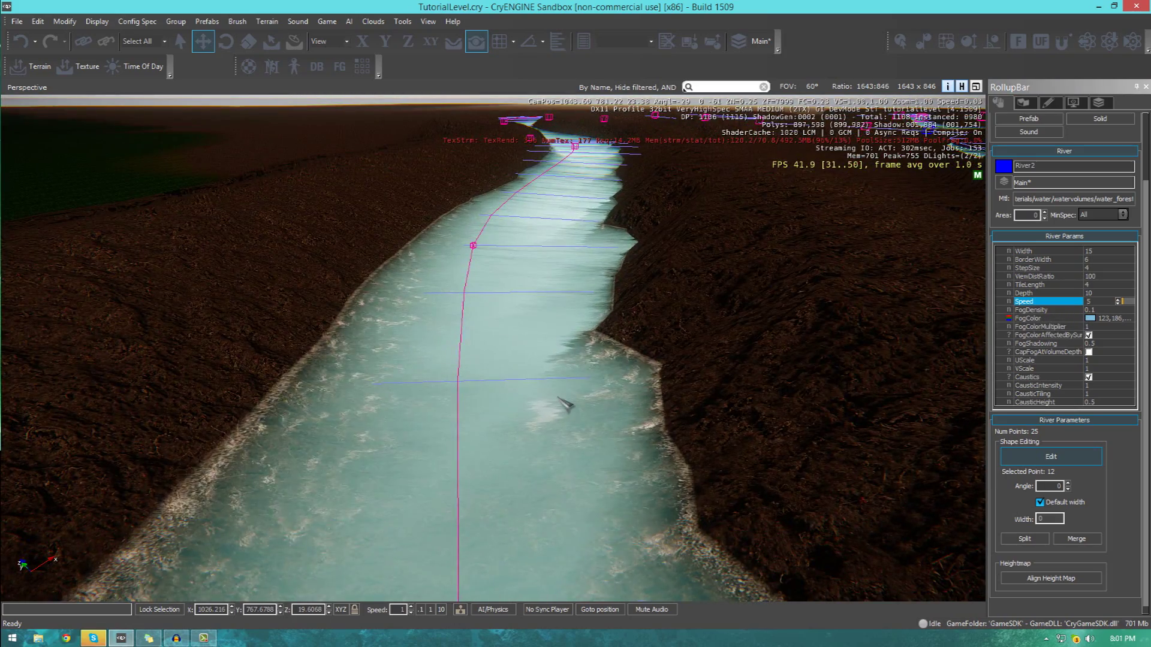
key("shift+w")
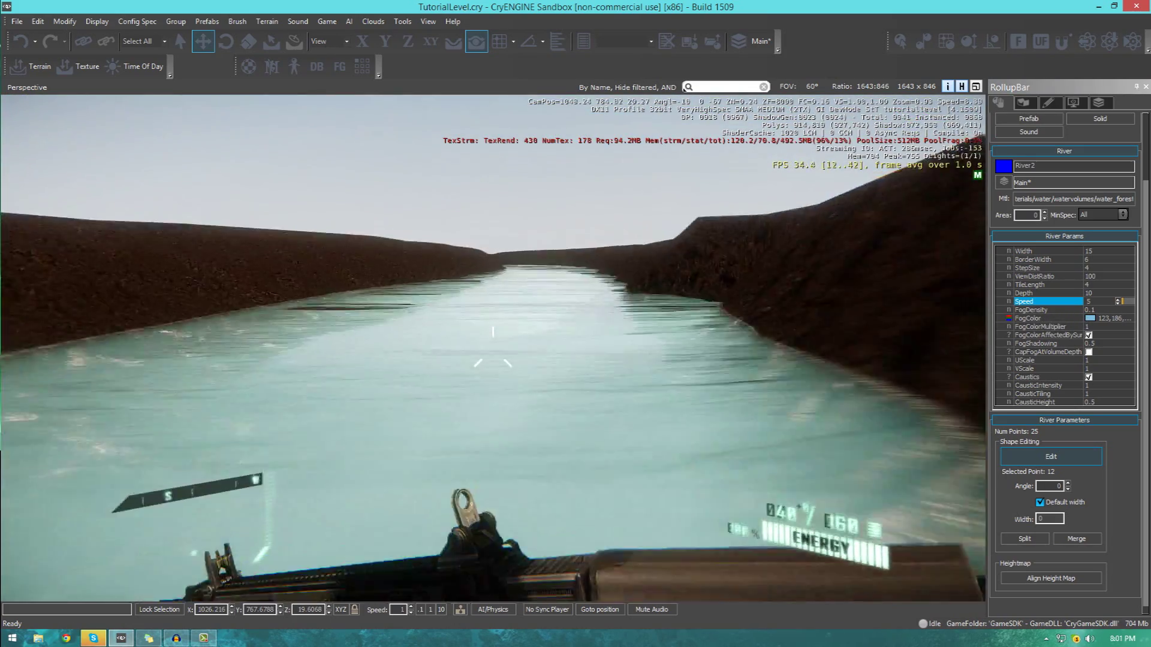
key("shift+w")
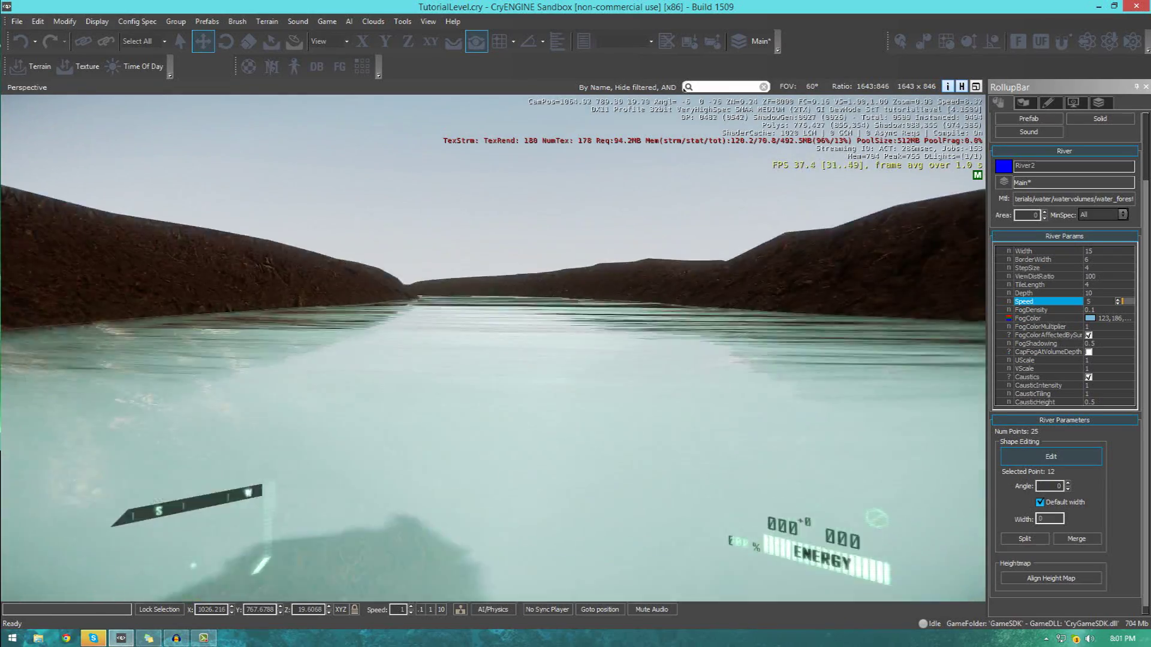
key("shift+w")
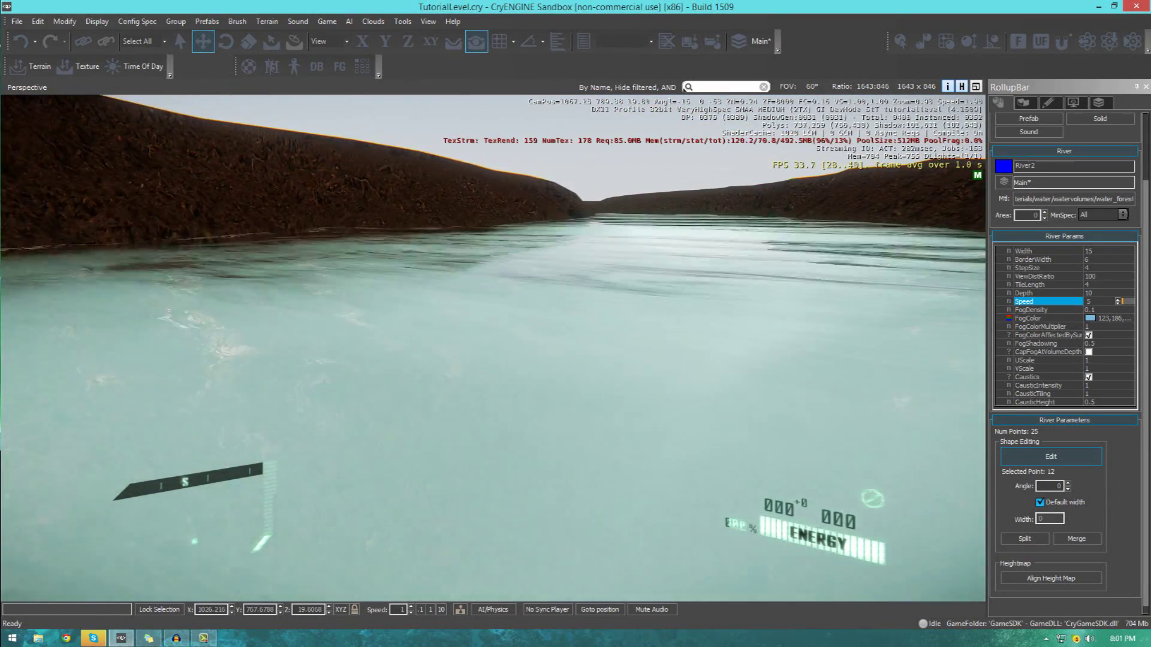
key("Escape")
Constrain movement to the Z axis, reselect the river and raise it to a height of about 20.9
right_click_drag(653, 344, 436, 295)
key("s")
key("w")
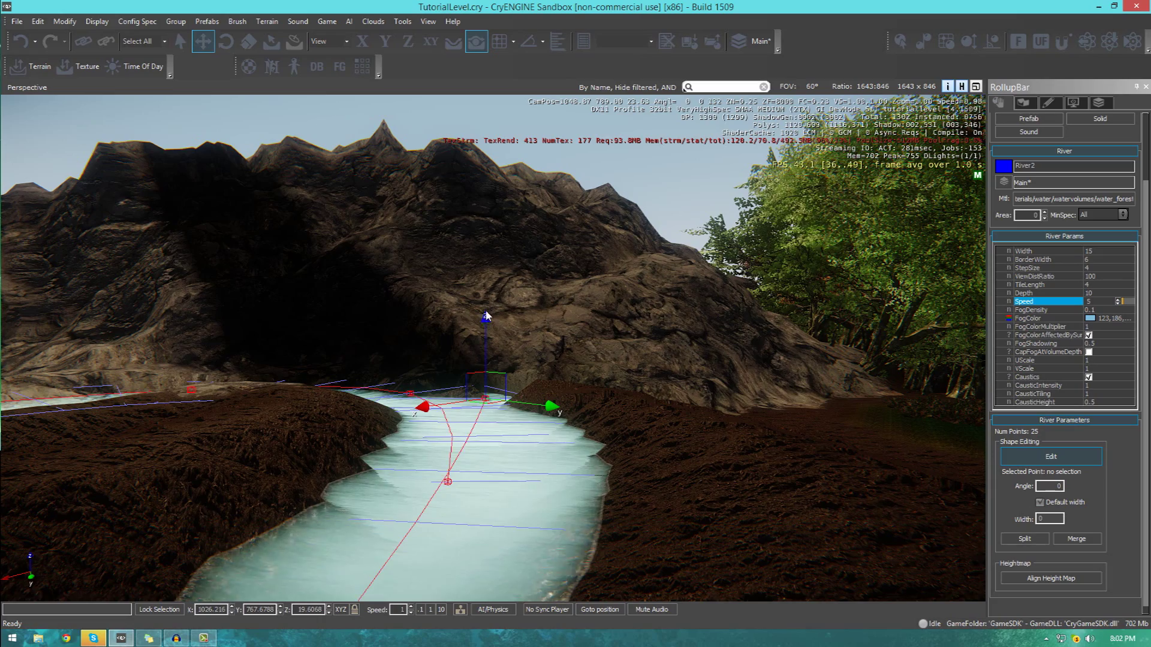
left_click(408, 41)
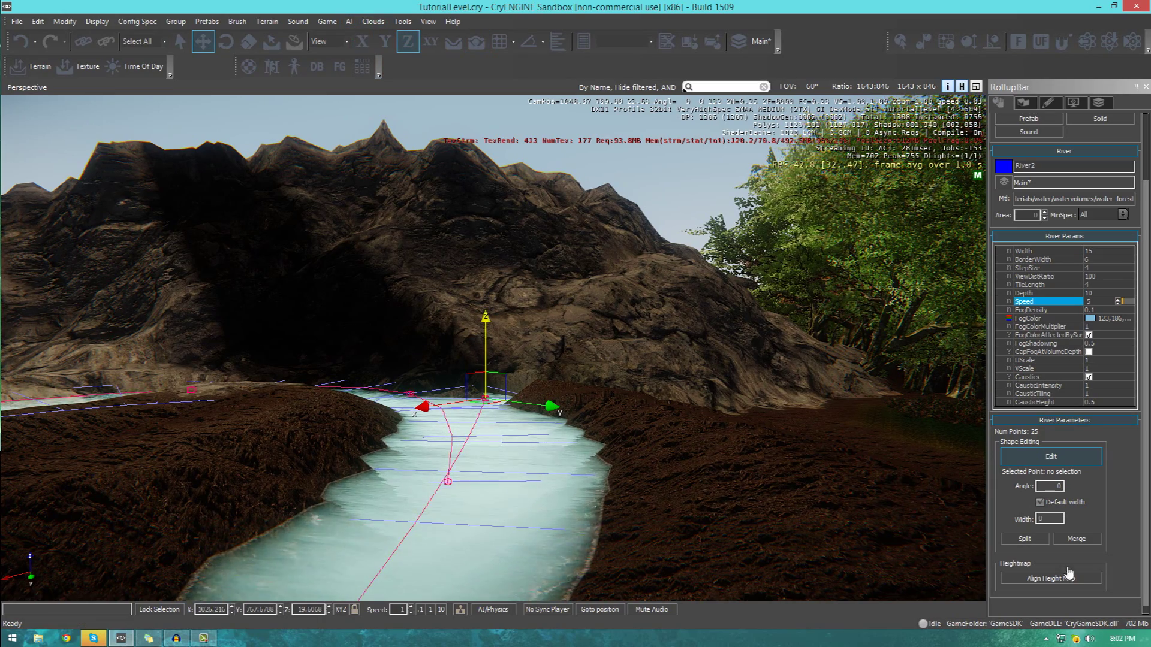
left_click(486, 320)
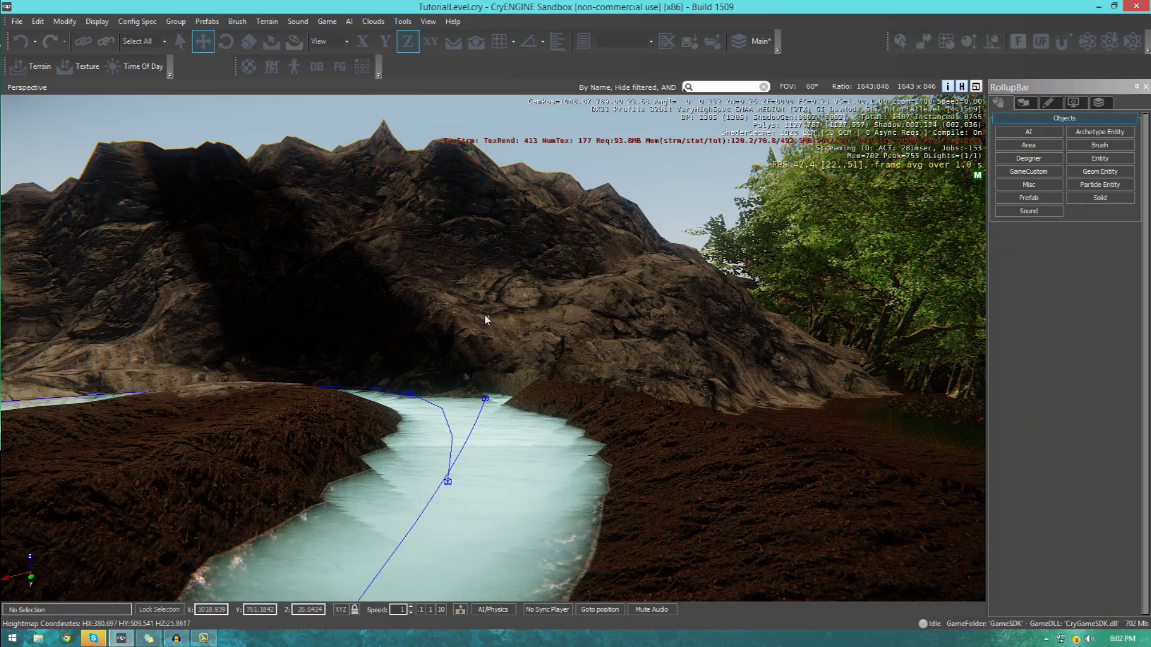
left_click(491, 408)
mouse_move(499, 333)
left_mouse_down()
mouse_move(502, 303)
mouse_move(506, 318)
left_mouse_up()
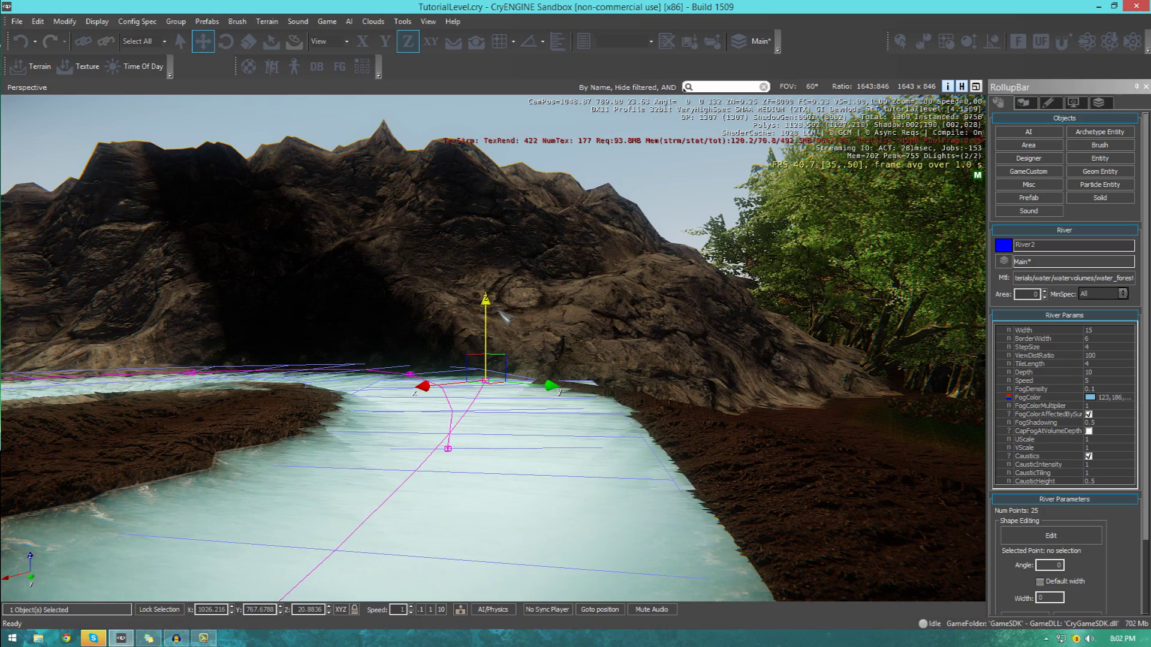
Play-test the raised river underwater in game mode
key("ctrl+g")
key("w")
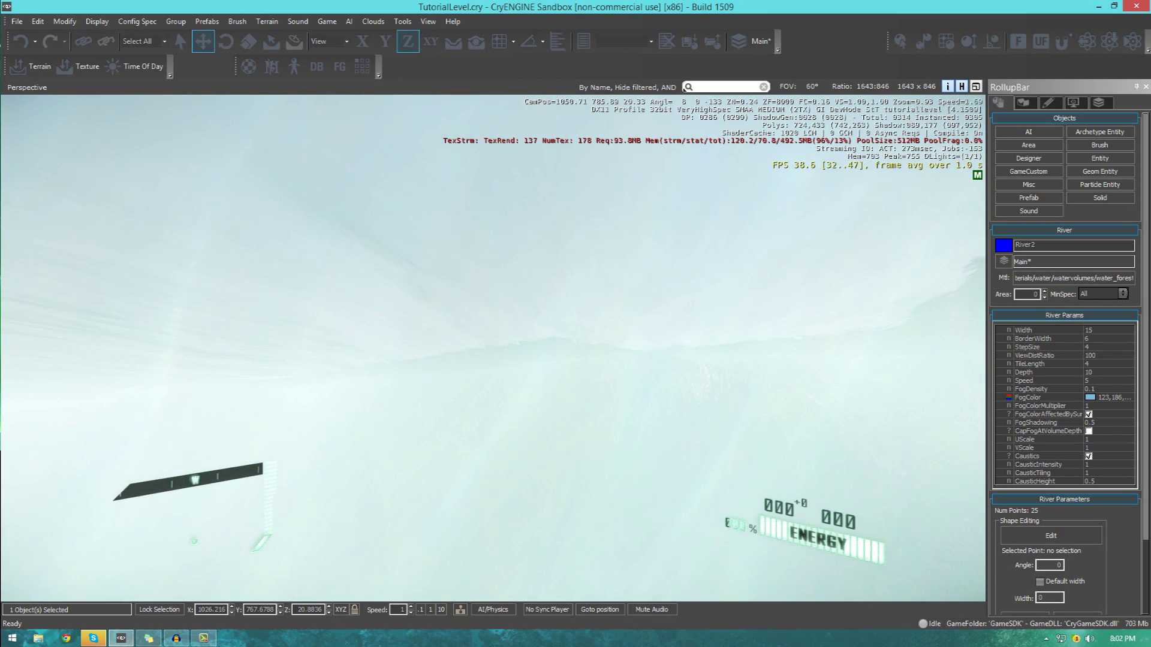
key("Escape")
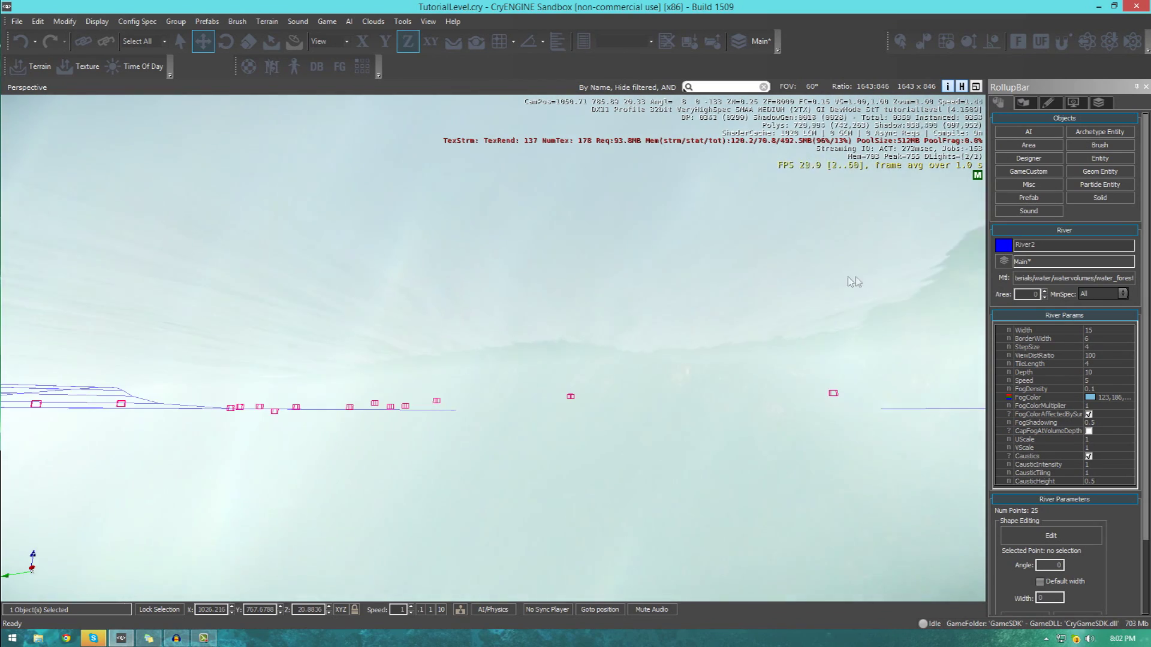
Set the river's speed to 10
left_click(1093, 382)
right_click_drag(840, 360, 719, 354)
key("s")
key("w")
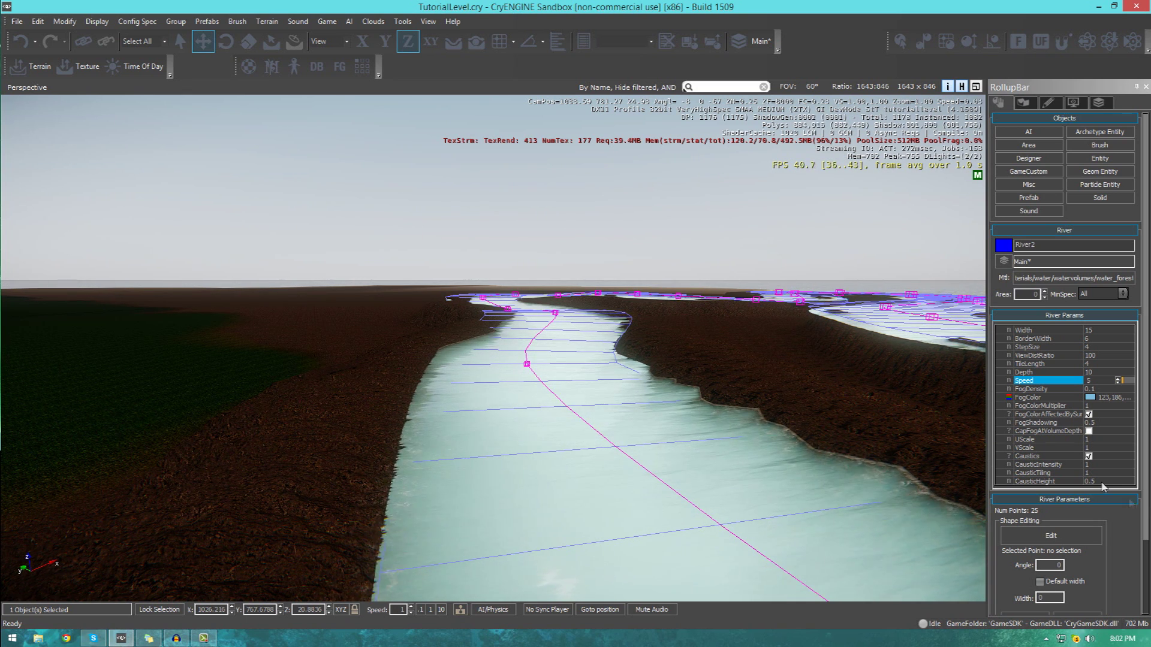
left_click(1103, 382)
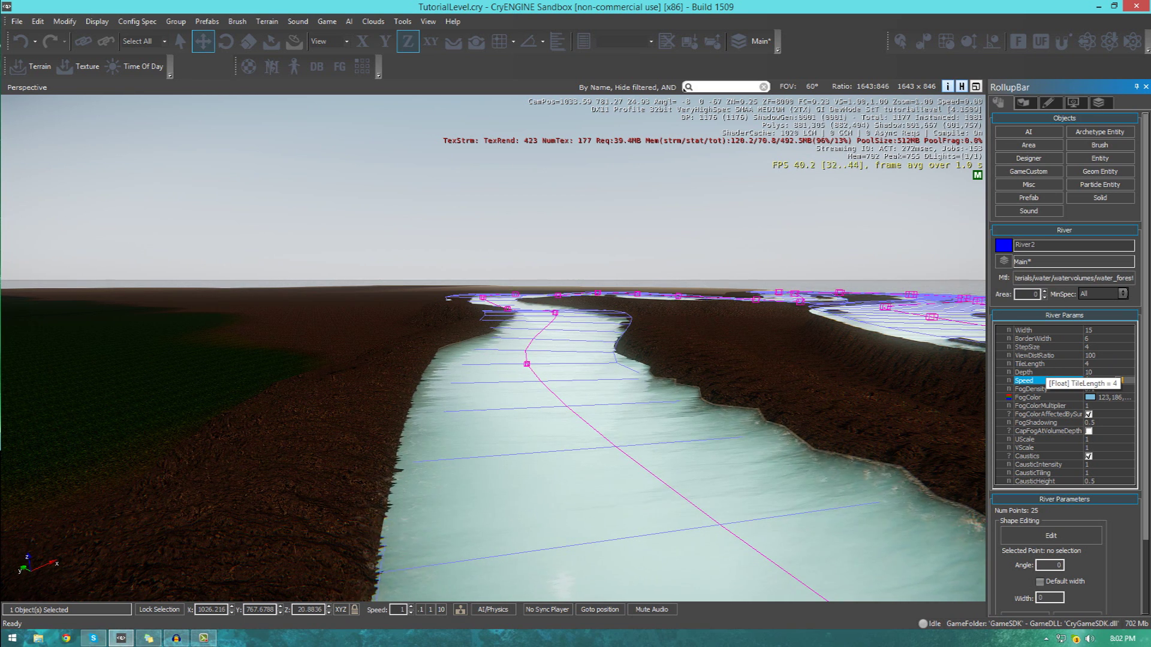
type("10")
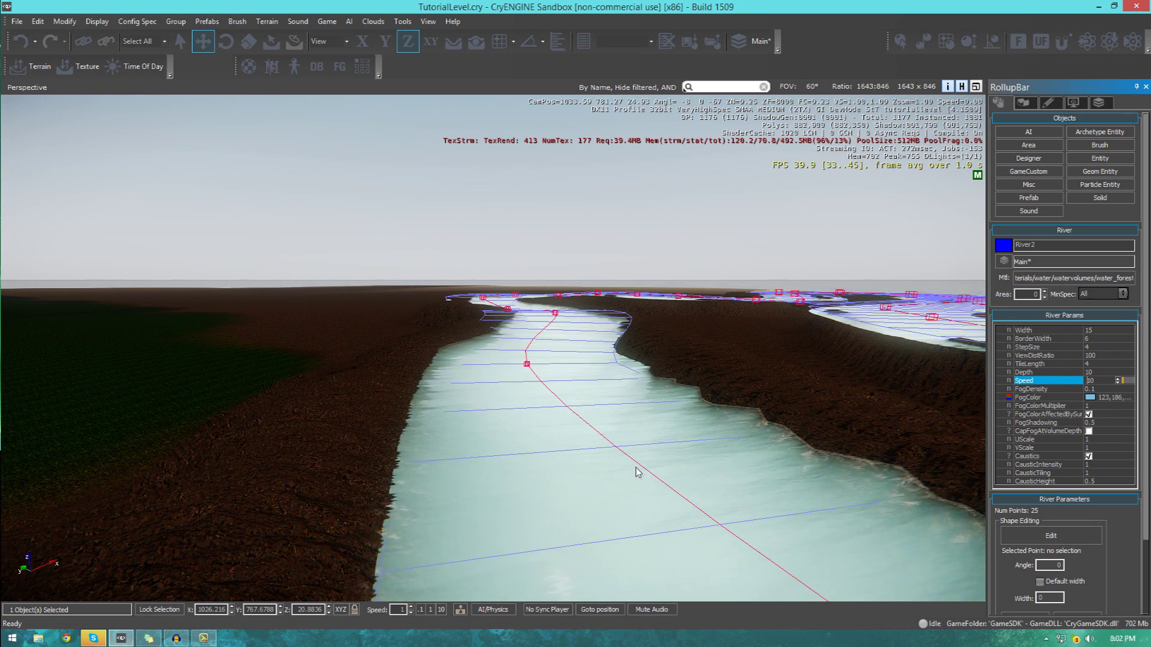
Lower the river's fog density in stages to 0.05 and 0.005
right_click_drag(689, 487, 583, 460)
key("s")
key("w")
key("a")
key("d")
left_click(1106, 390)
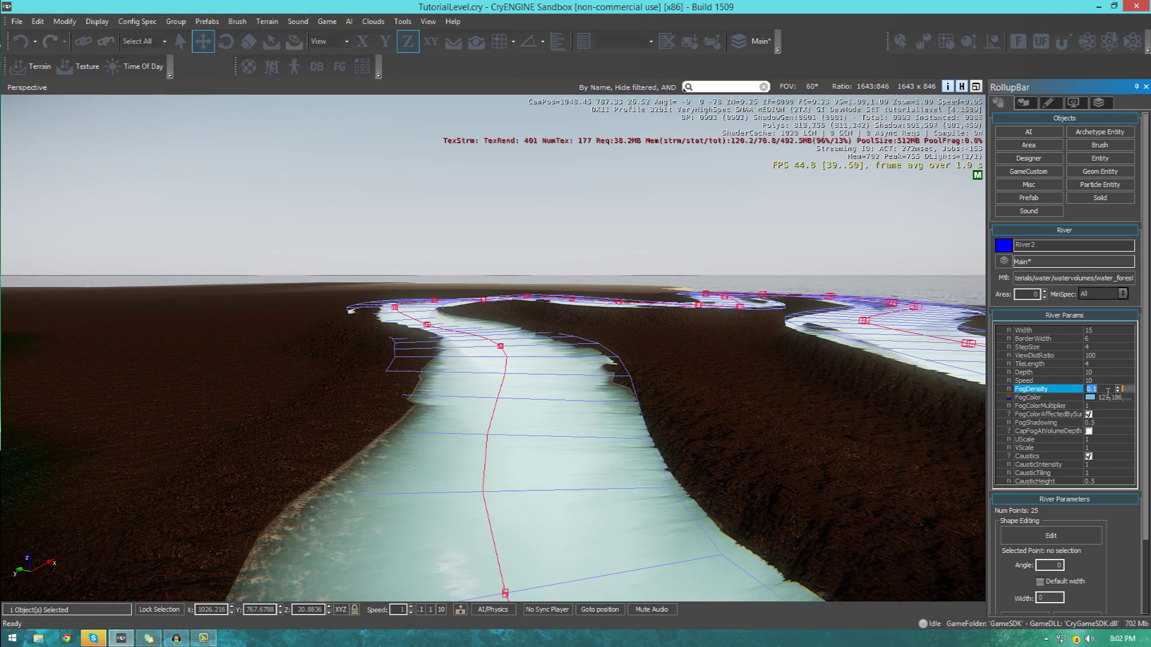
type("0")
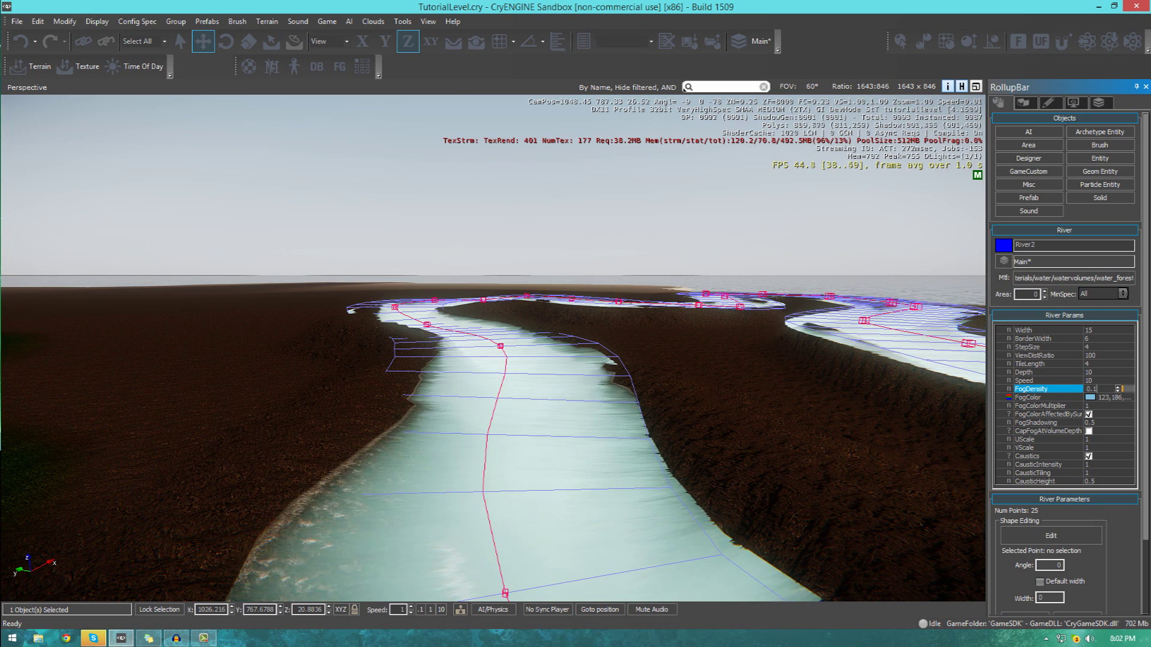
type(".01")
key("Return")
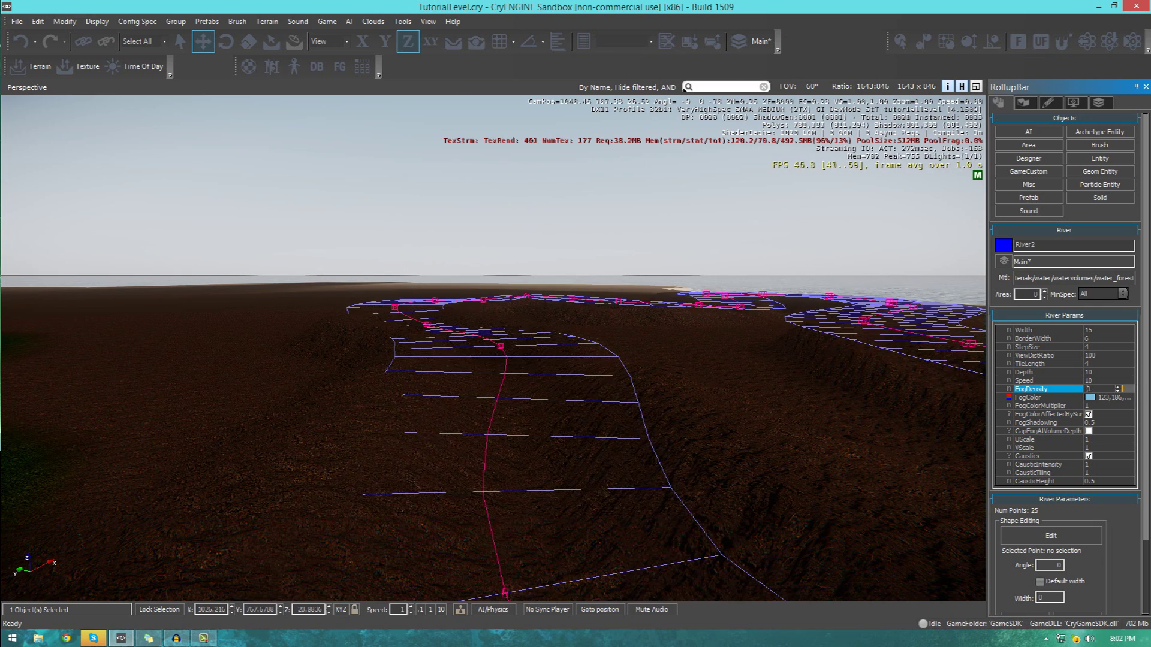
type("5")
key("Return")
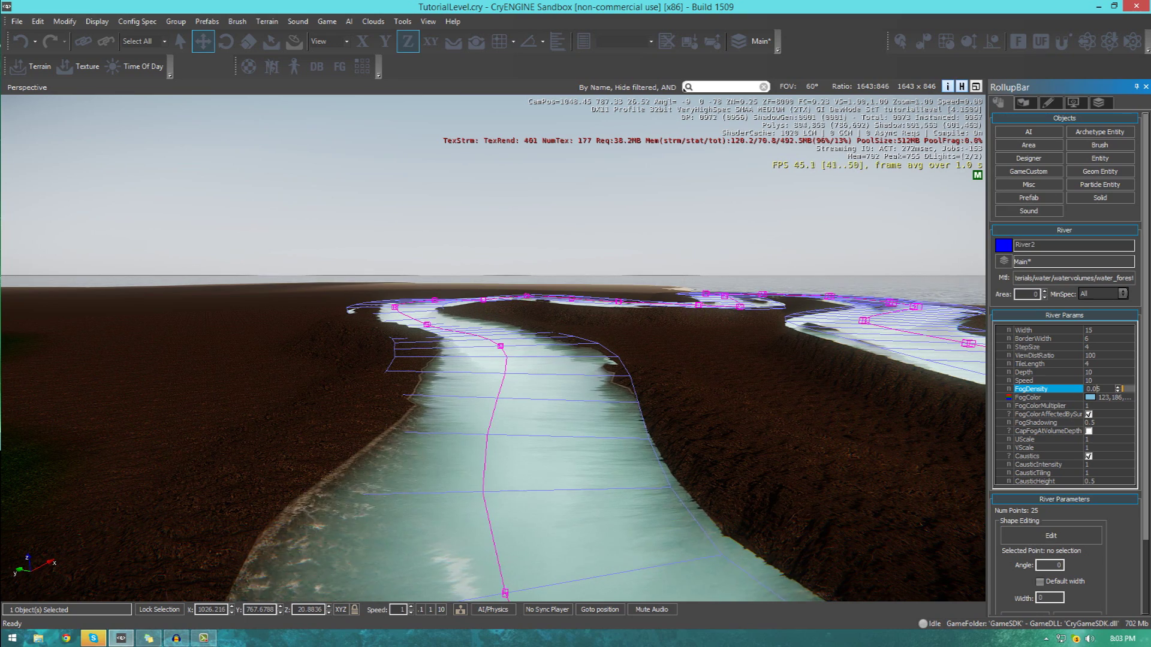
type("0")
key("Return")
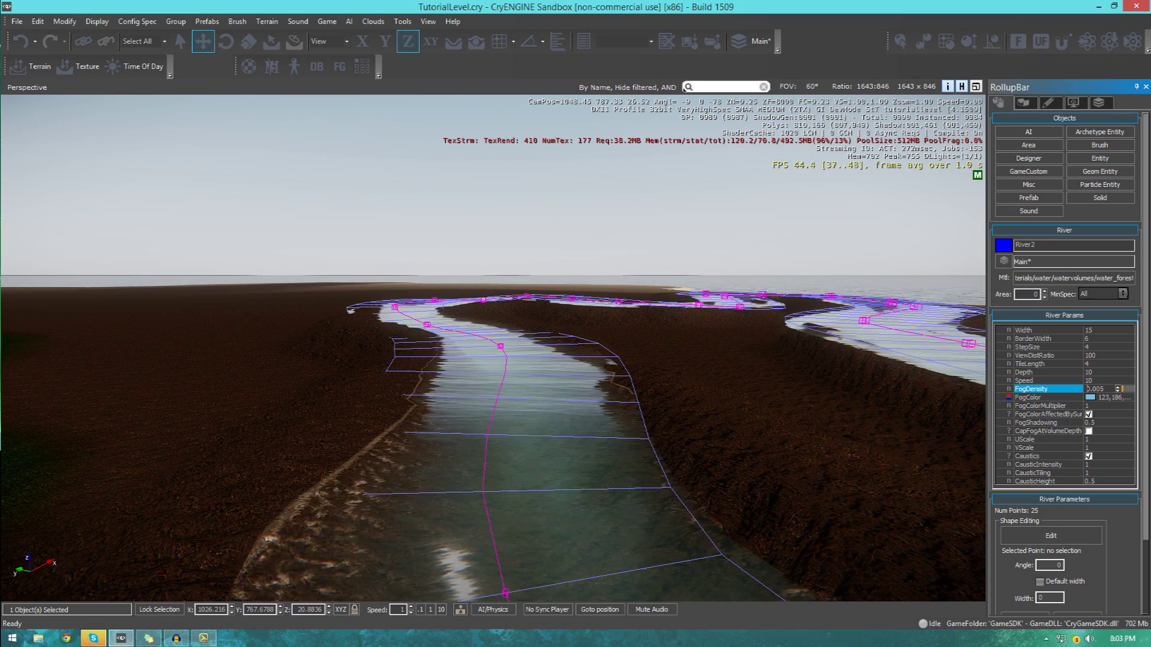
Set the river's fog color to yellow-green (186,255,84)
key("s")
right_click_drag(605, 432, 750, 462)
key("w")
right_click_drag(493, 348, 631, 420)
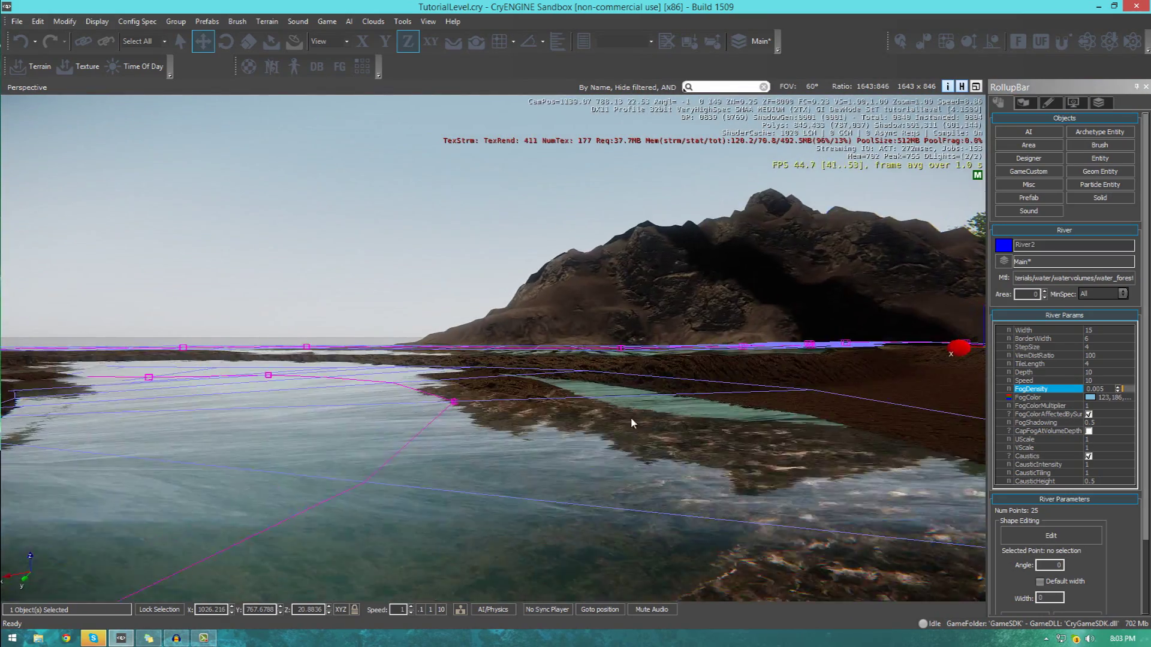
left_click(1090, 399)
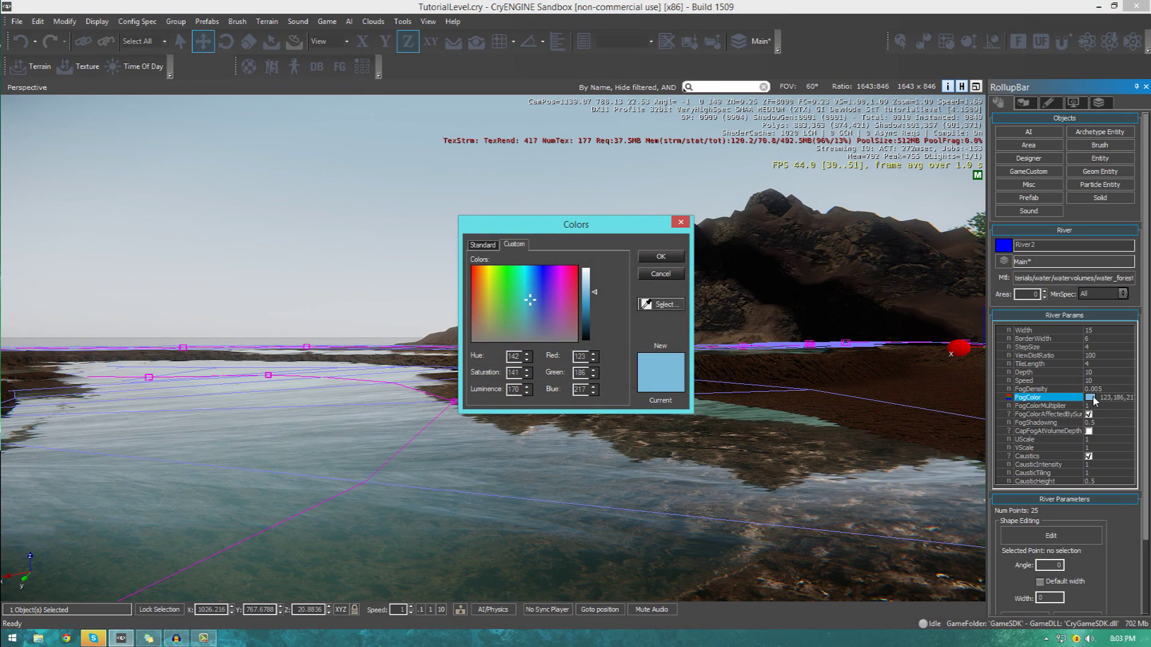
left_click_drag(530, 324, 496, 270)
left_click(652, 260)
Set the river's fog color to bright blue (0,175,250)
key("s")
right_click_drag(645, 270, 150, 276)
key("w")
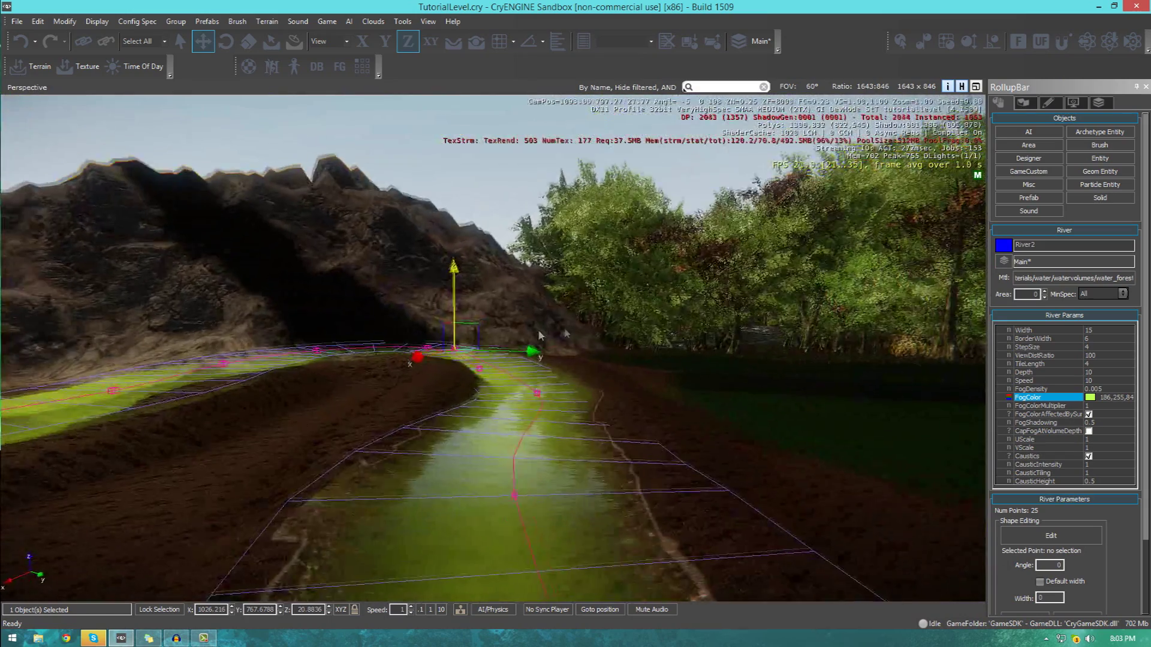
left_click(1090, 398)
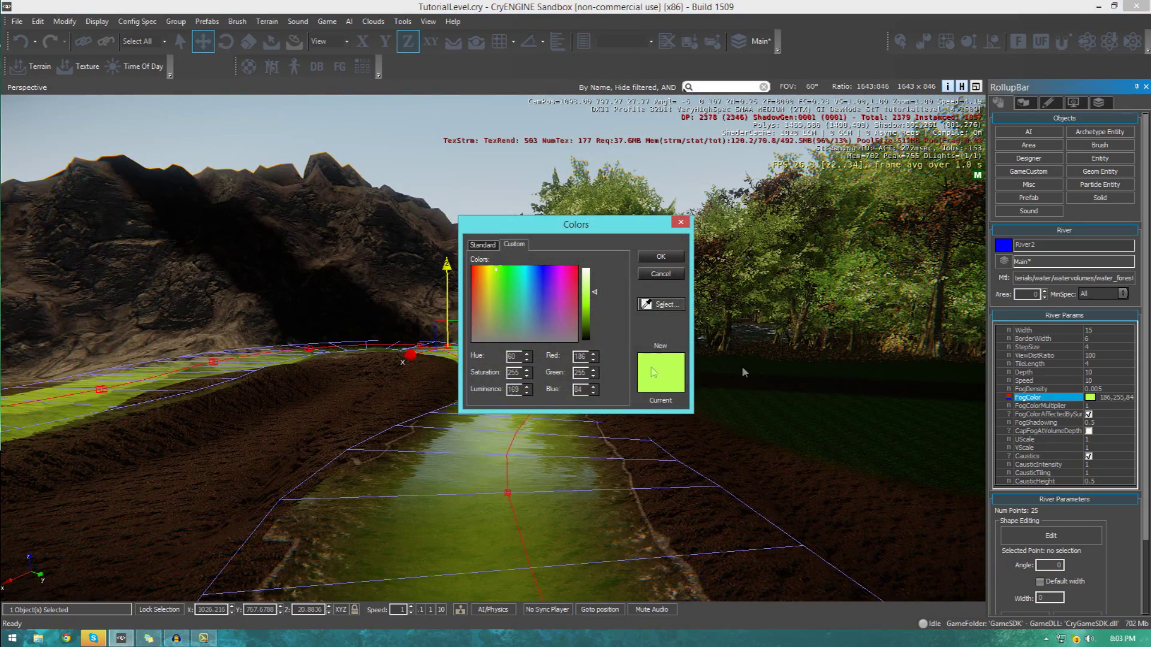
left_click_drag(545, 290, 444, 249)
left_click_drag(594, 293, 522, 268)
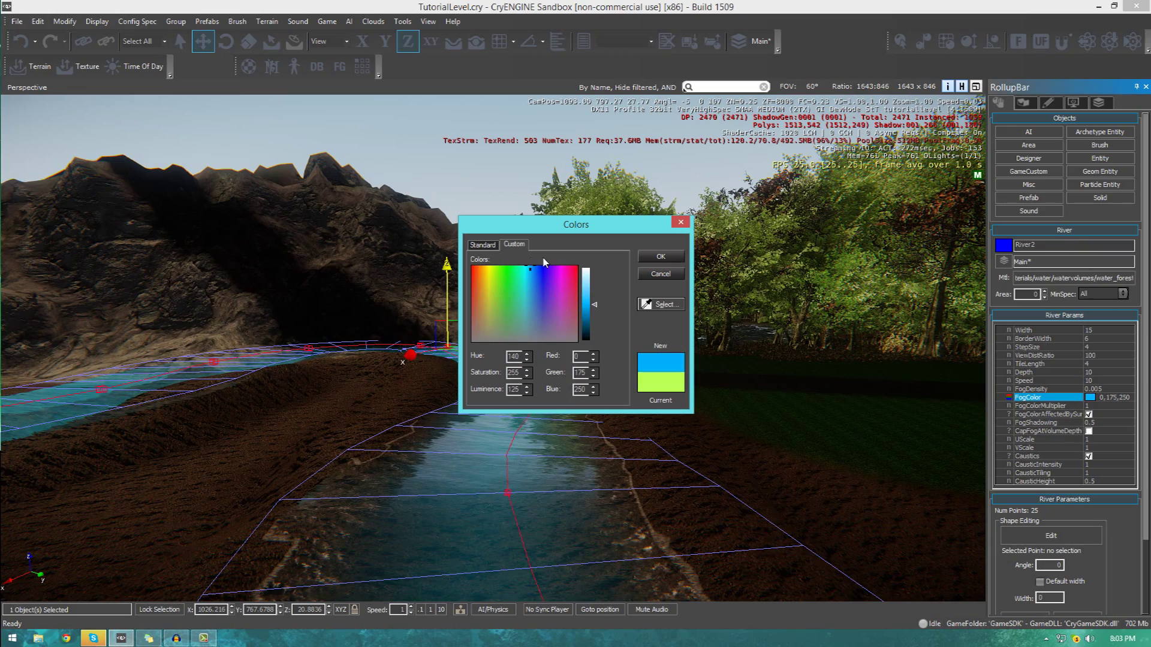
left_click(660, 257)
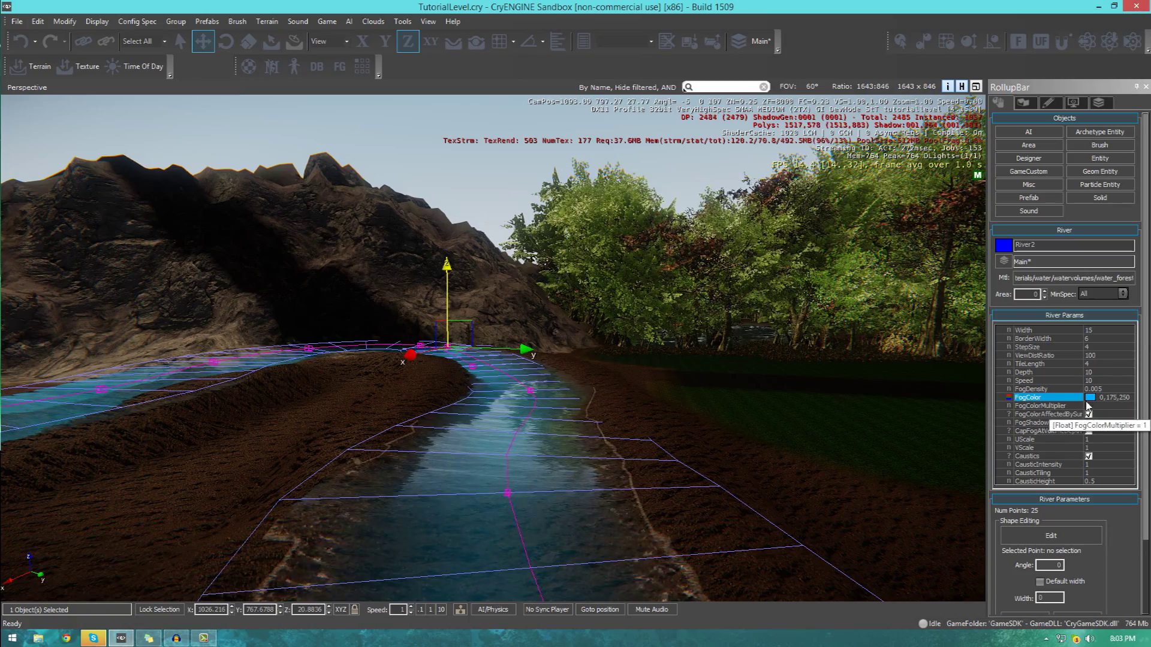
left_click(1106, 399)
left_click(659, 258)
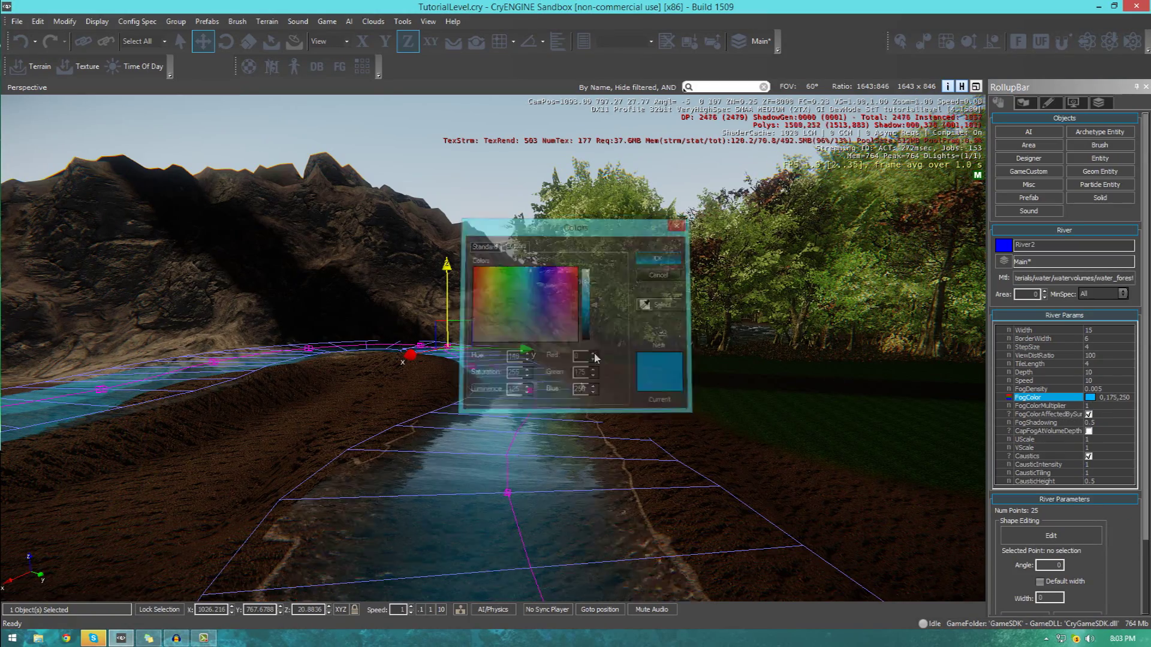
Examine the recolored water along the river channel from several viewpoints
right_click_drag(594, 353, 648, 350)
key("w")
key("s")
key("w")
key("w")
key("w")
right_click_drag(834, 435, 239, 470)
key("w")
key("s")
mouse_move(732, 473)
right_mouse_down()
mouse_move(683, 461)
mouse_move(729, 467)
right_mouse_up()
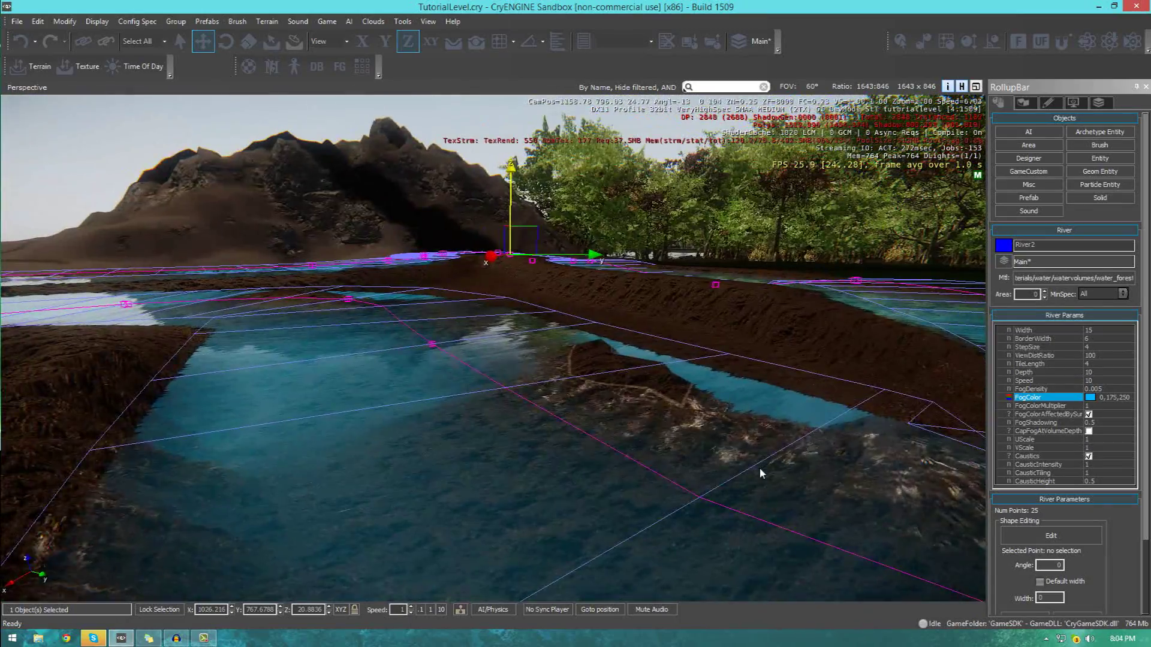
Check the river's caustics on the channel bed and set the caustic intensity to 0.2
left_click(1089, 456)
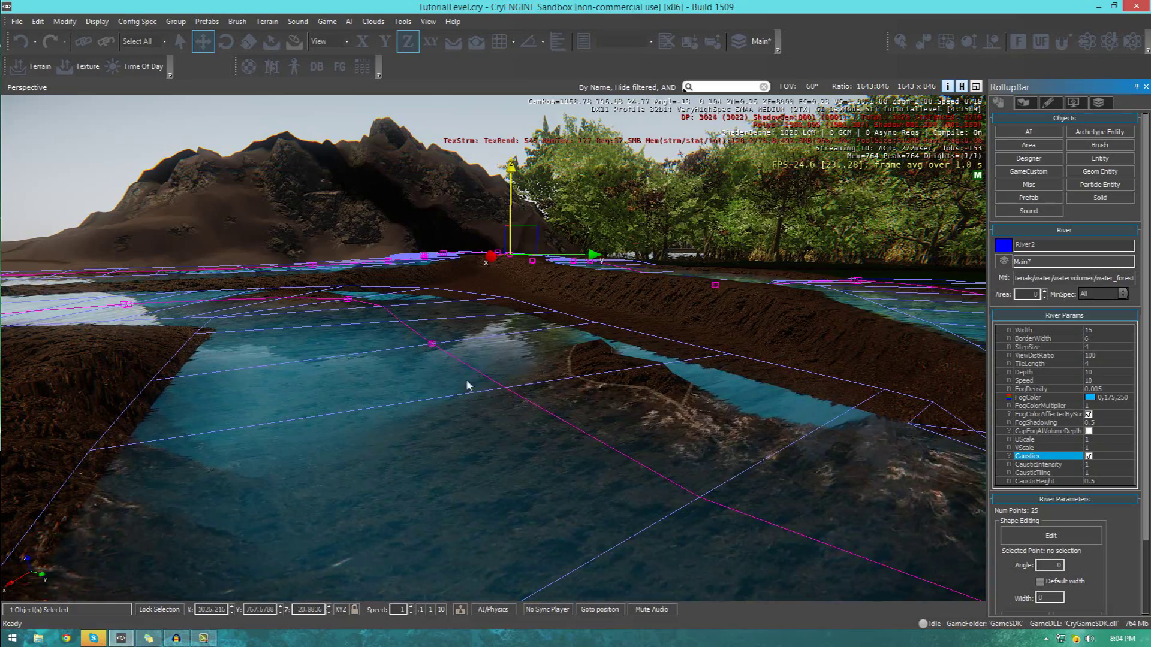
key("w")
right_click_drag(591, 366, 510, 352)
key("s")
right_click_drag(933, 388, 933, 387)
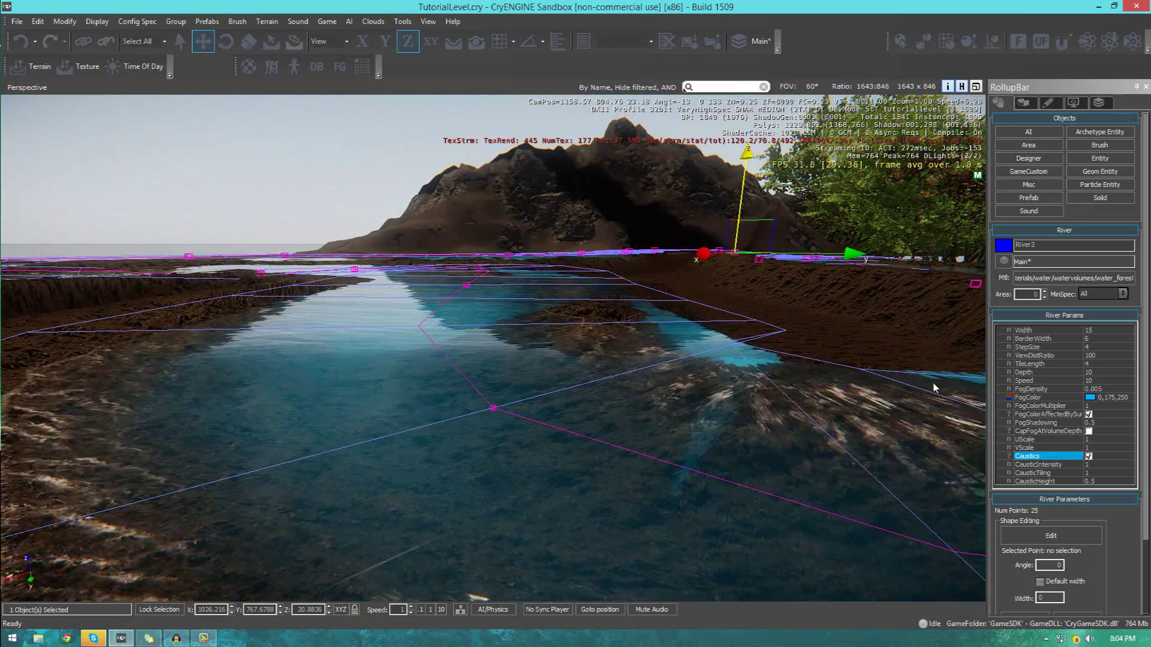
left_click(1091, 465)
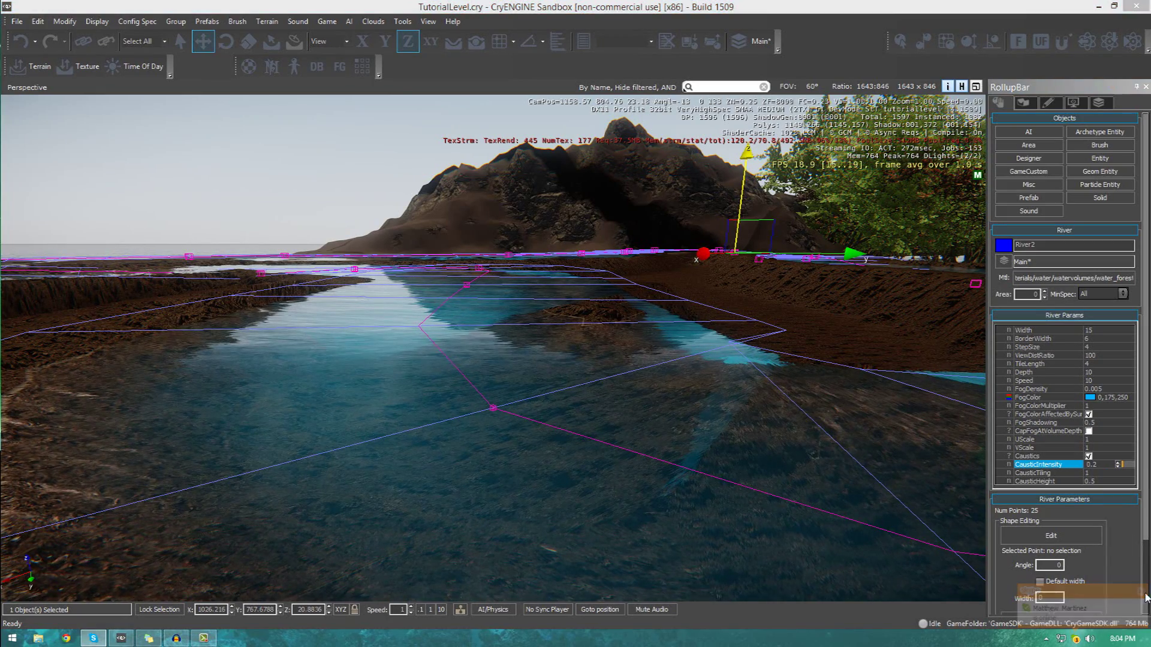
Play-test the river in game mode, swimming through it, walking its bank and firing shots into the water
right_click_drag(681, 282, 826, 300)
key("s")
key("w")
key("w")
key("w")
right_click_drag(444, 393, 568, 365)
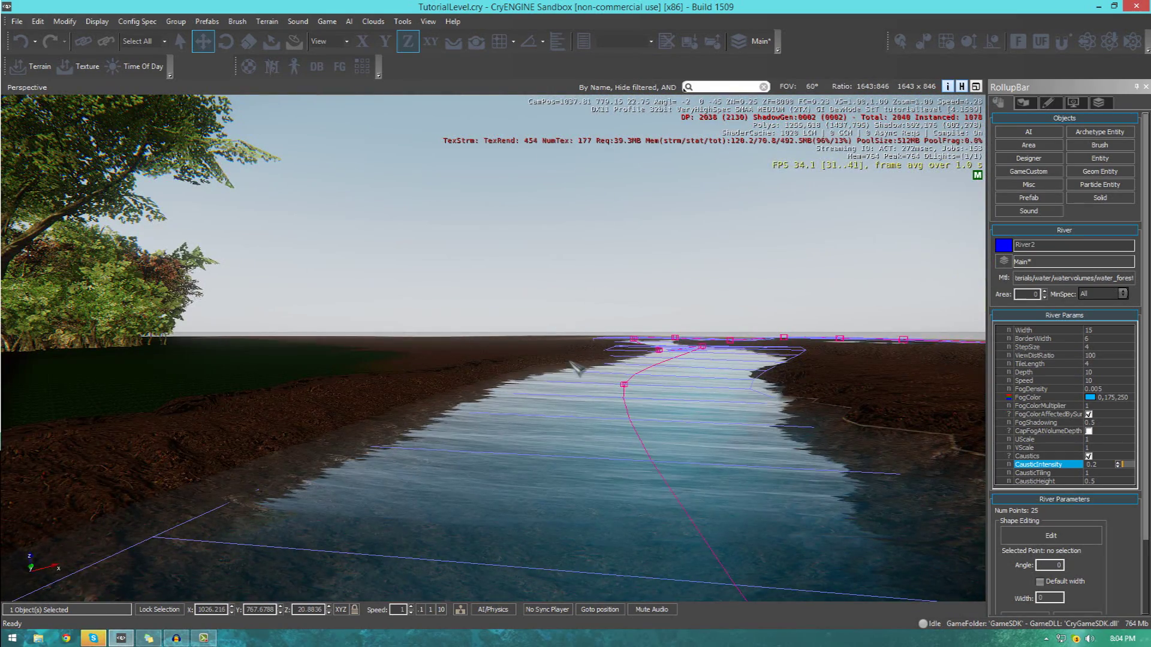
key("ctrl+g")
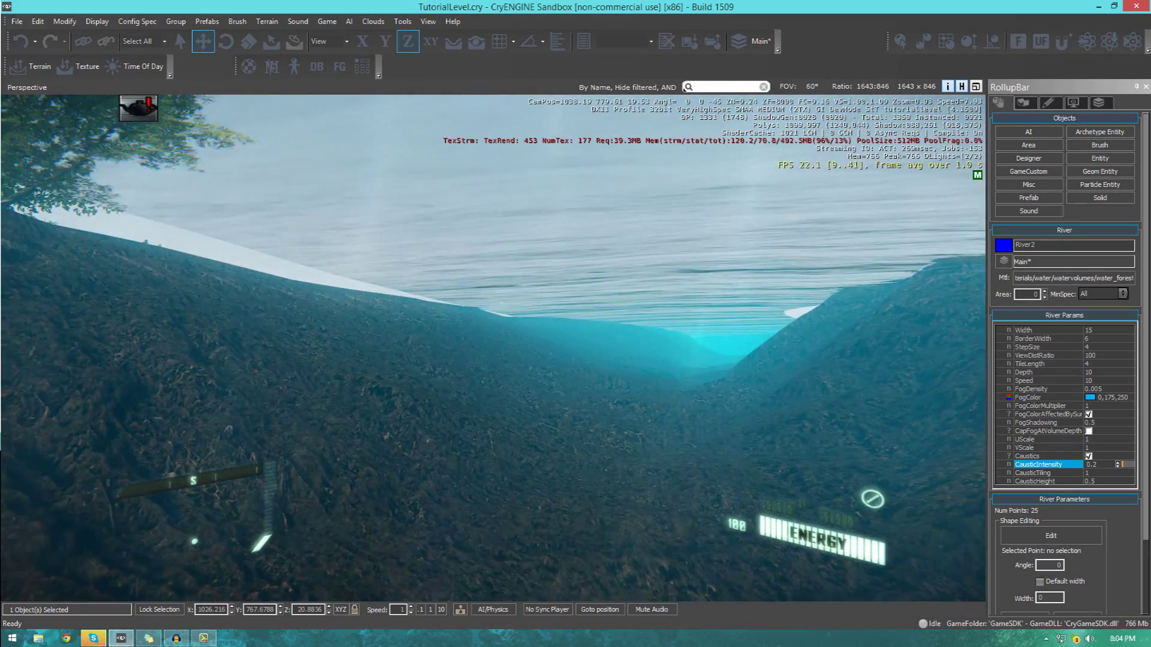
key("w")
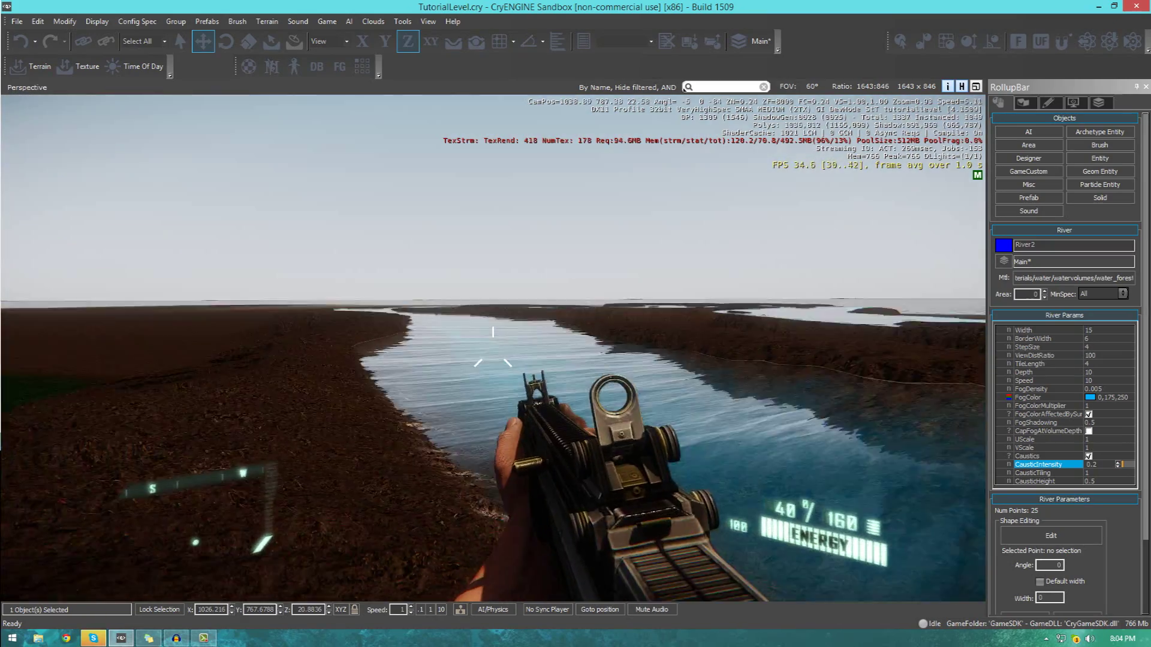
key("w")
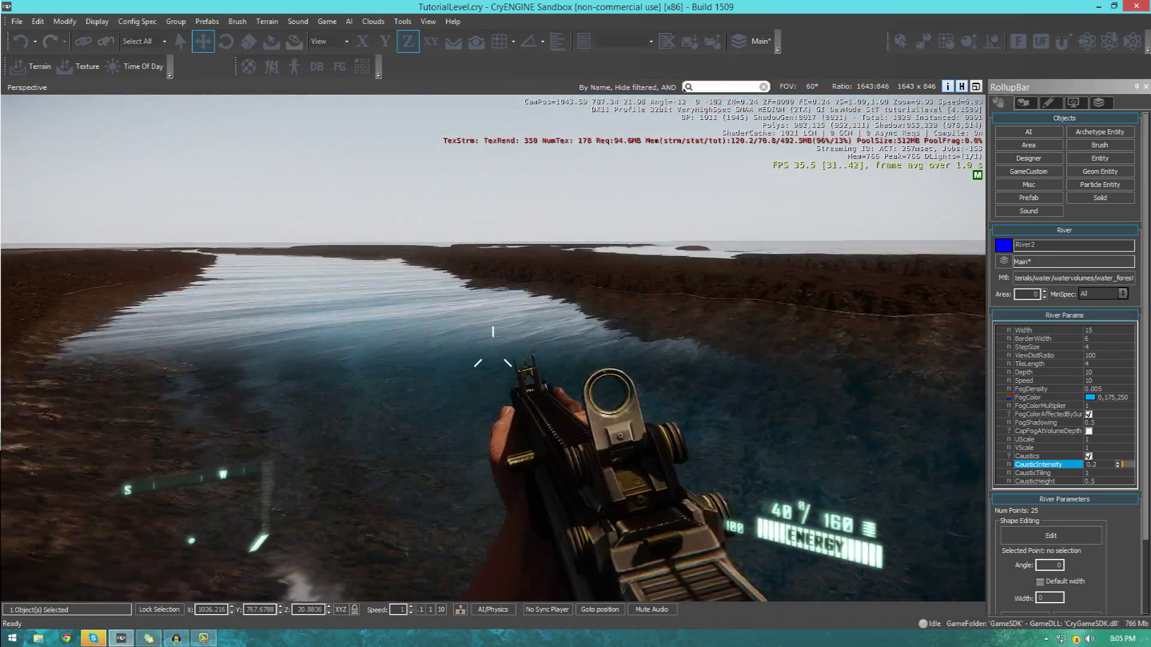
key("w")
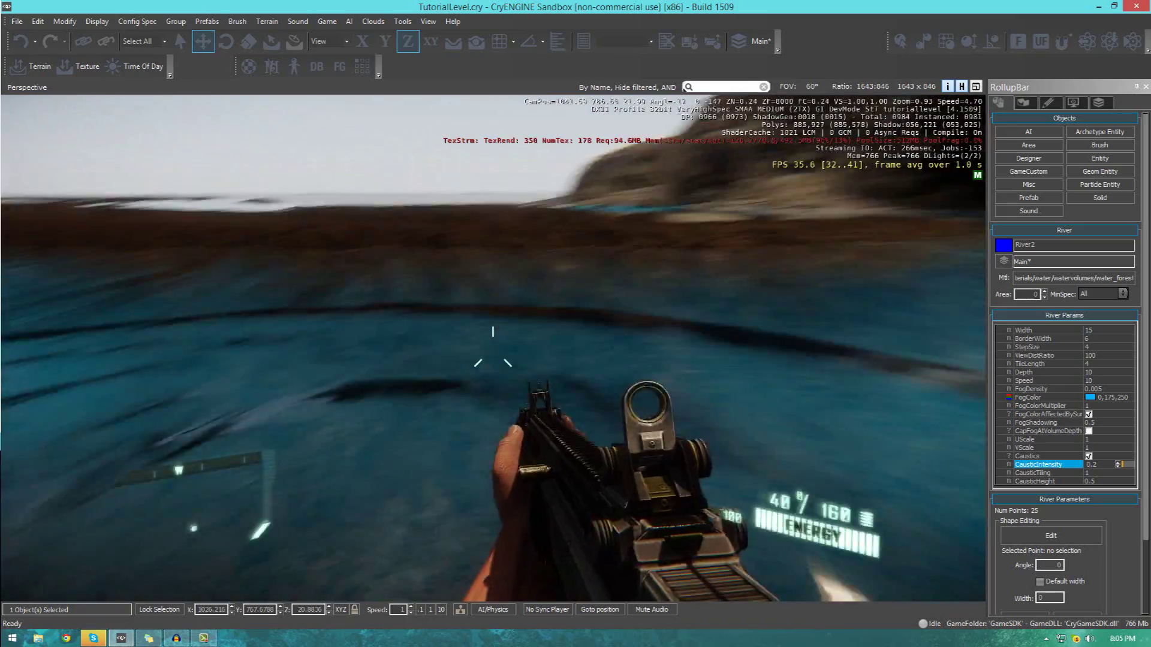
key("w")
left_click(492, 347)
left_click(493, 348)
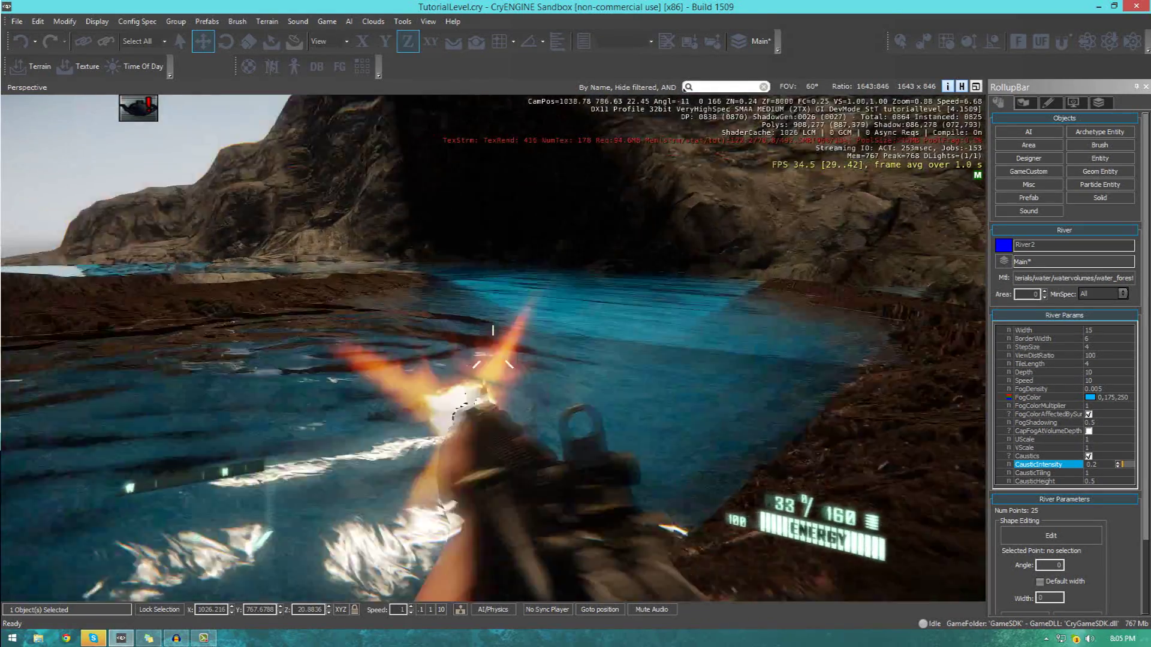
right_click(493, 348)
key("w")
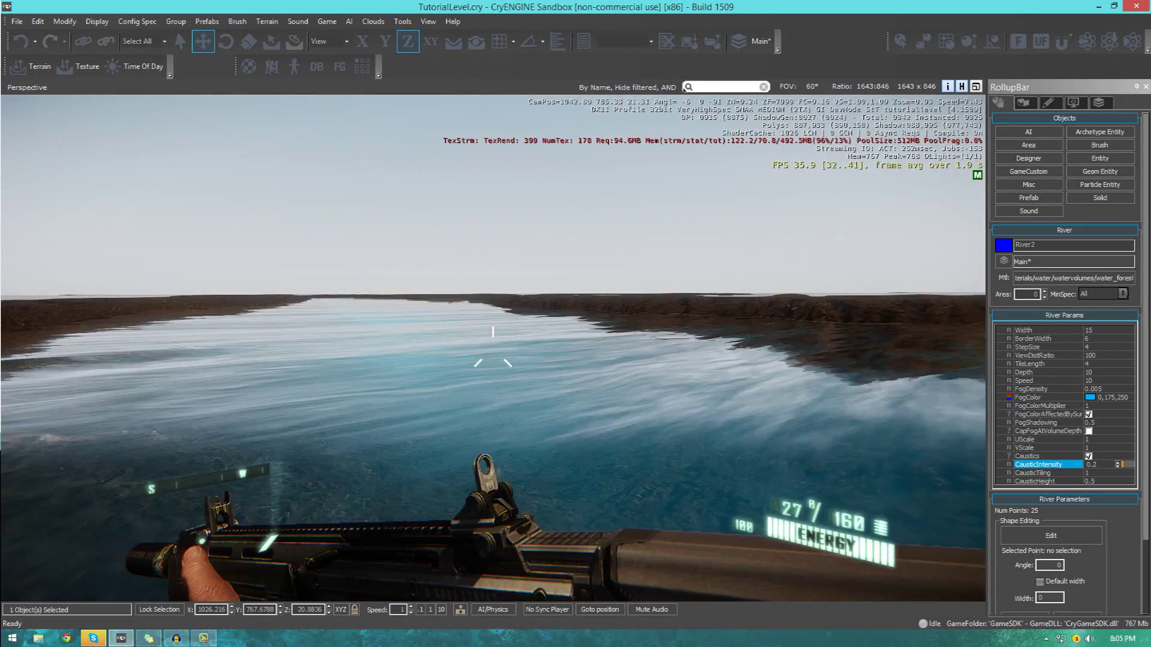
Swim underwater in the river again, climb out onto the bank and leave game mode
key("w")
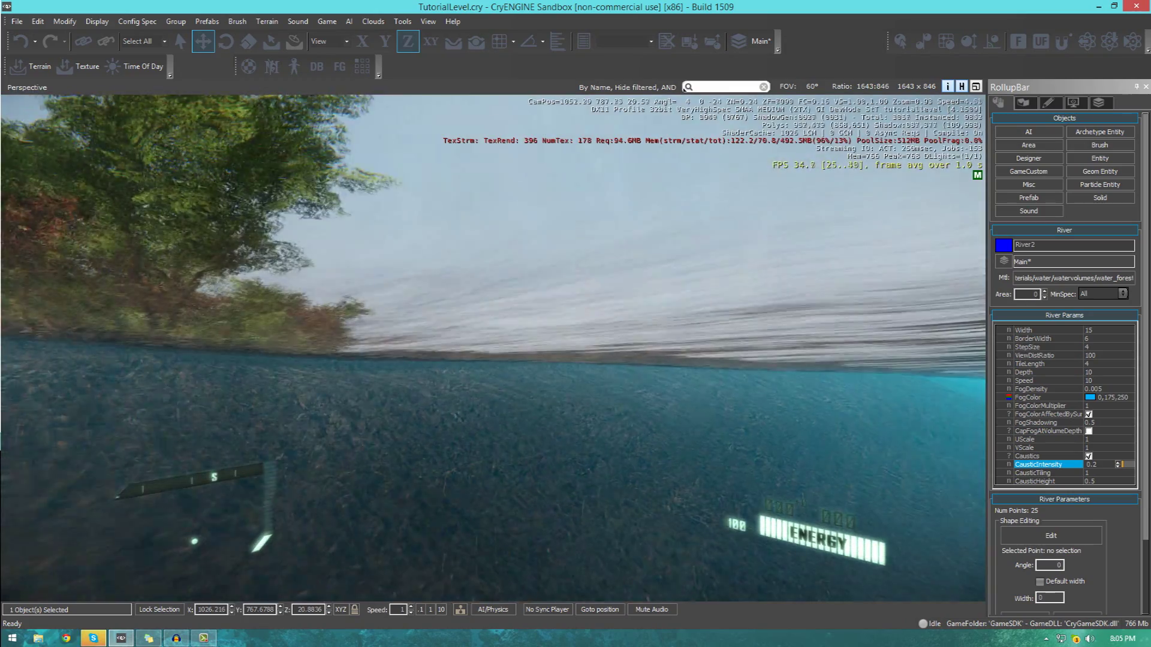
key("w")
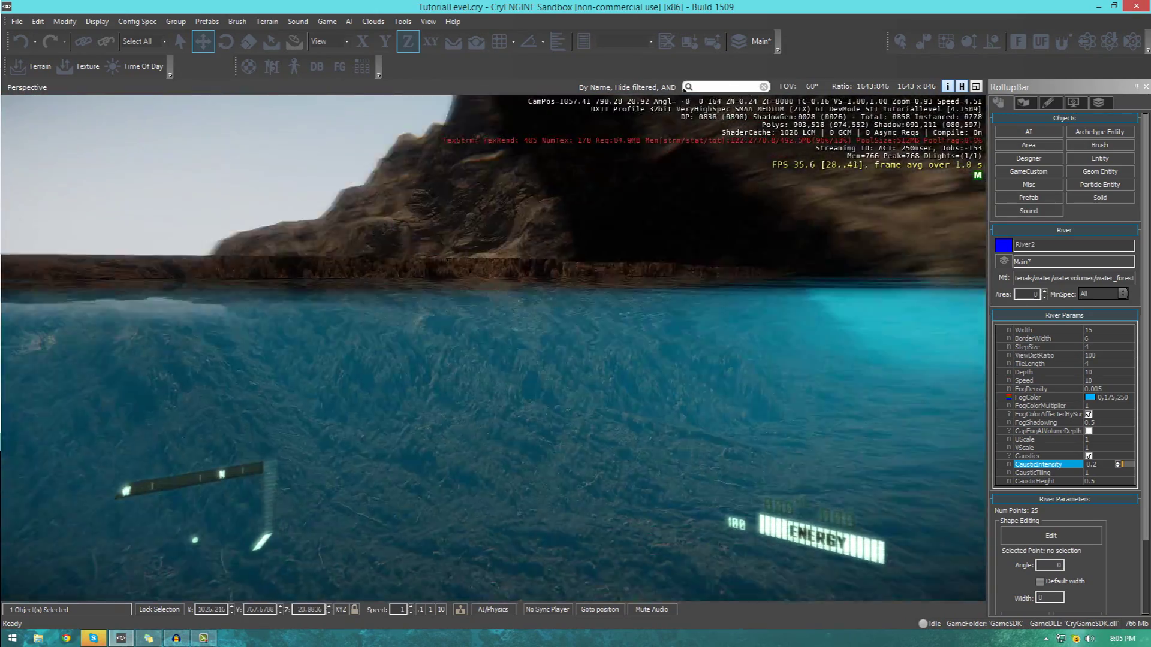
key("w")
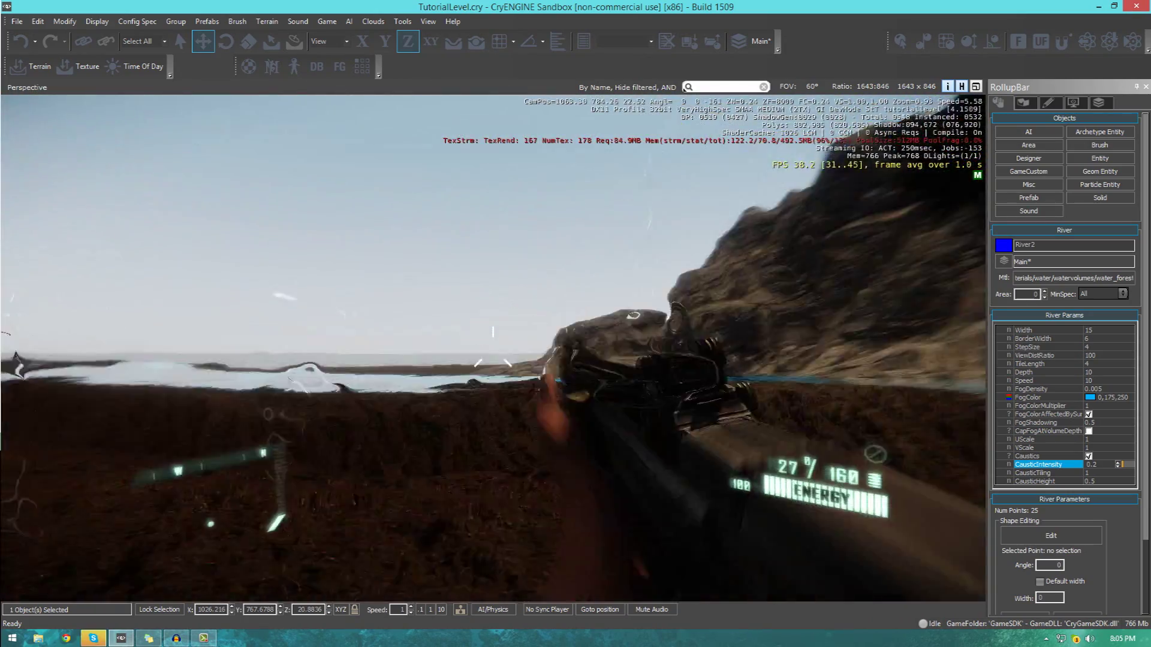
key("w")
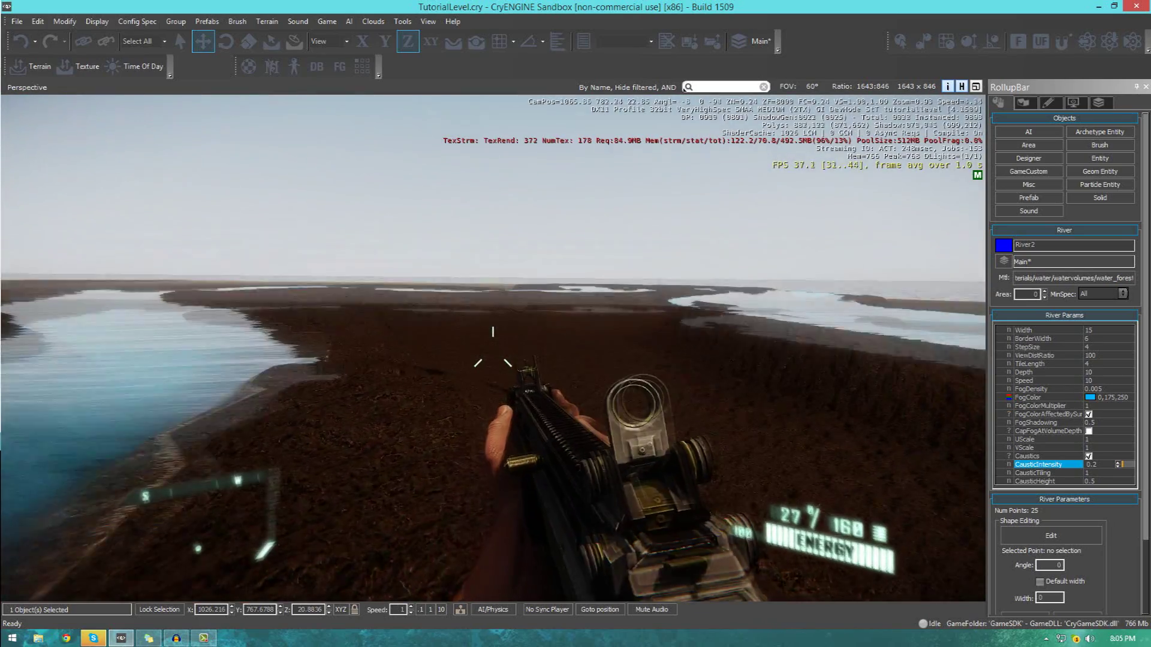
key("w")
key("Escape")
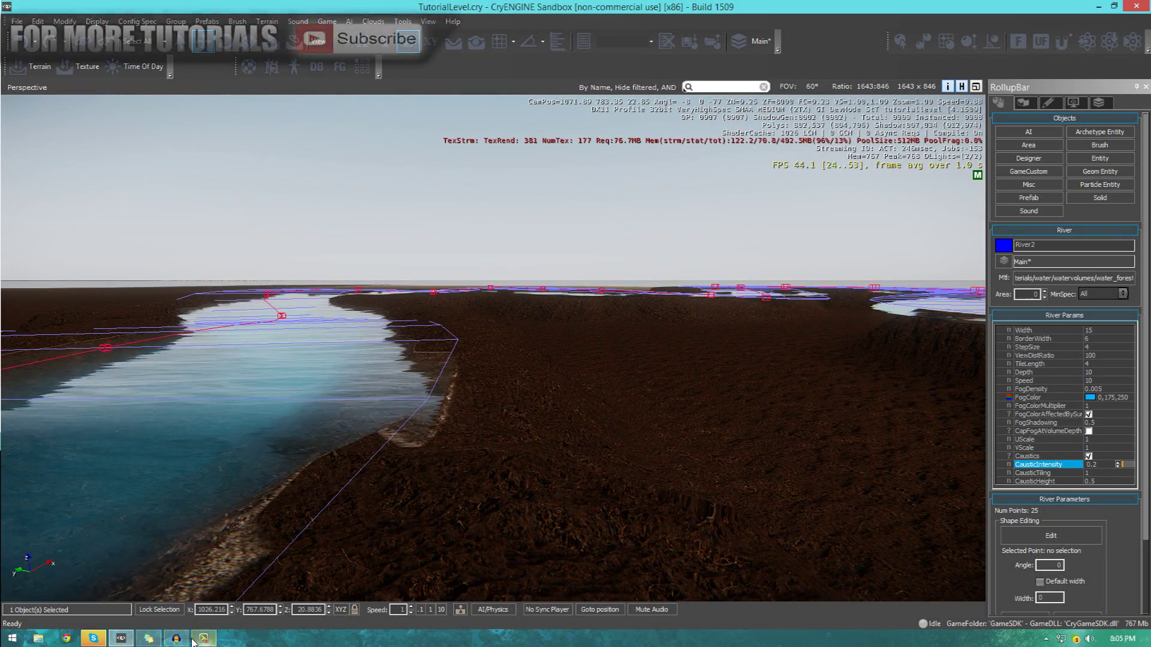
mouse_move(186, 641)
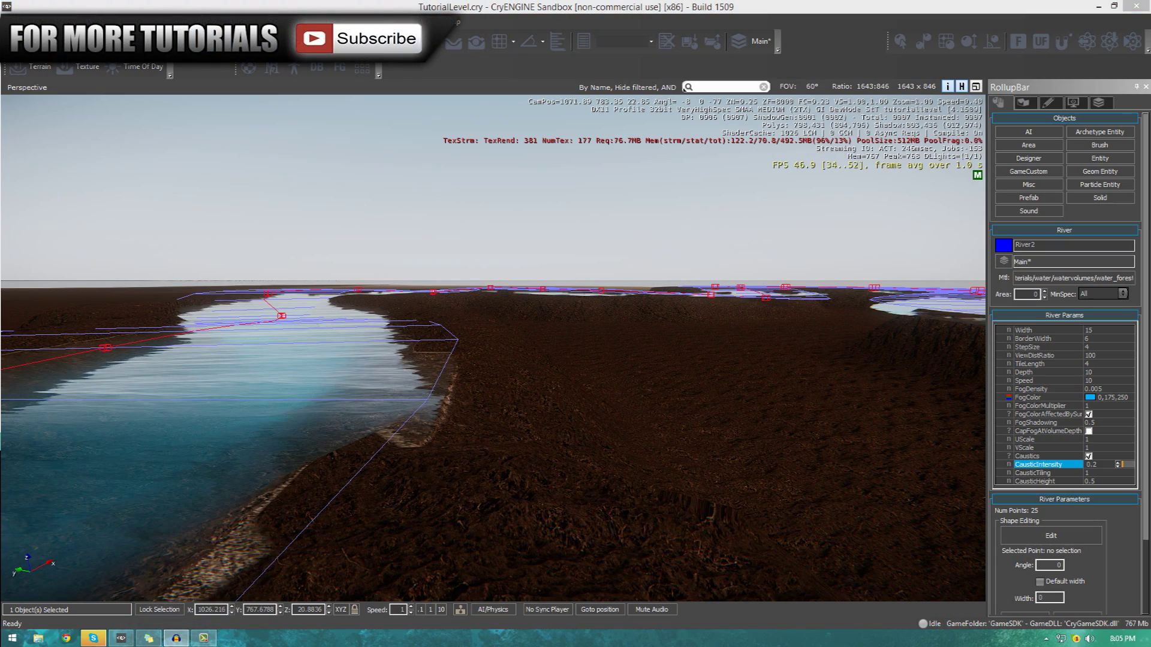